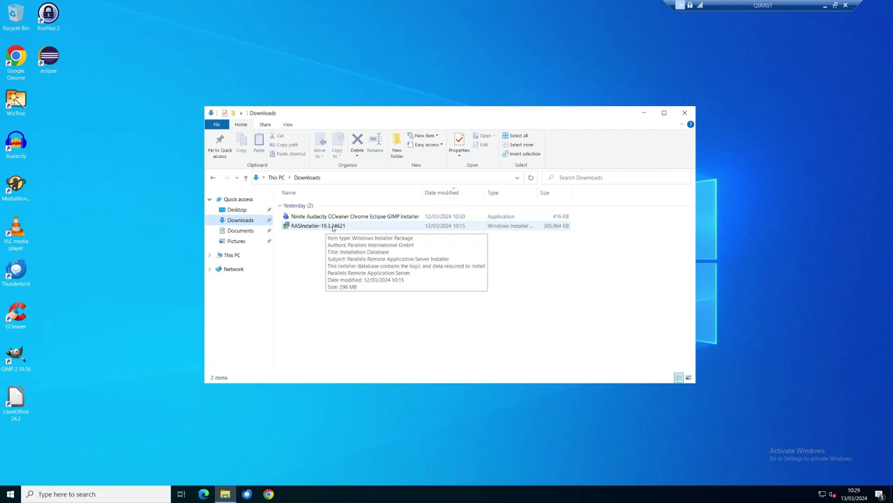
Step: Launch the RASInstaller-19.3.24621 package from the Downloads folder
double_click(334, 229)
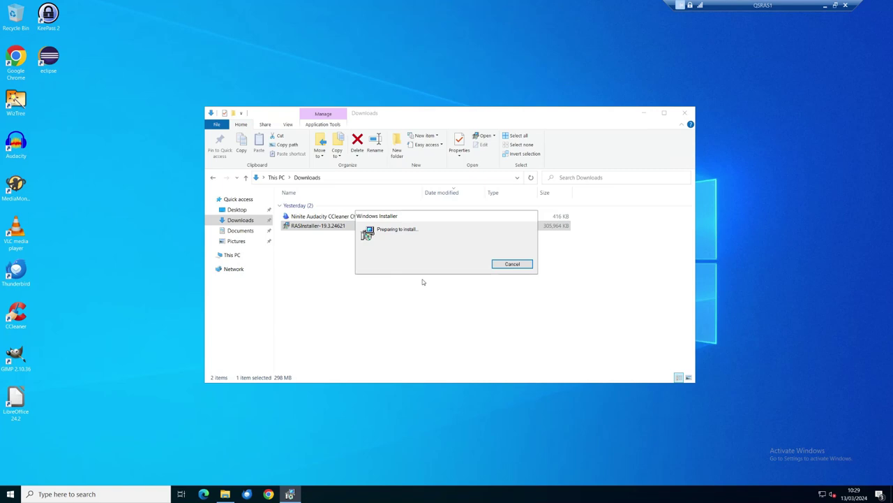
Step: Get past the Setup welcome page, accept the licence terms, and keep the default destination folder
left_click(644, 112)
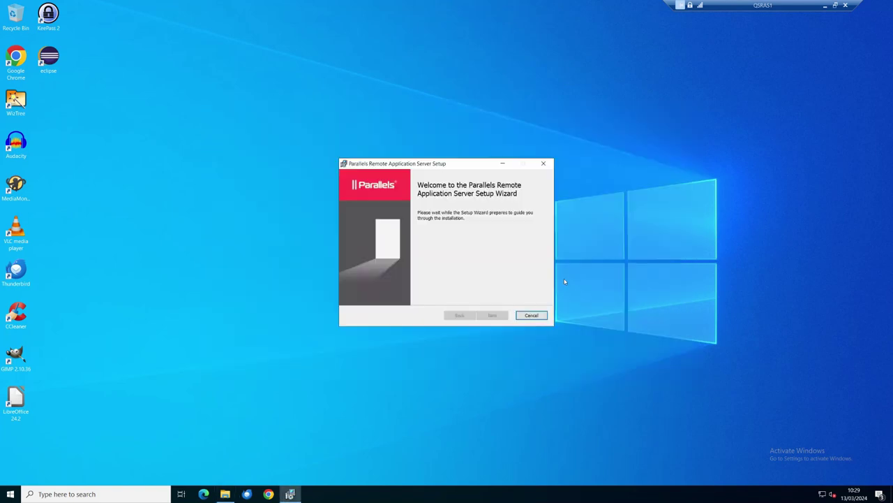
left_click(497, 314)
left_click(444, 296)
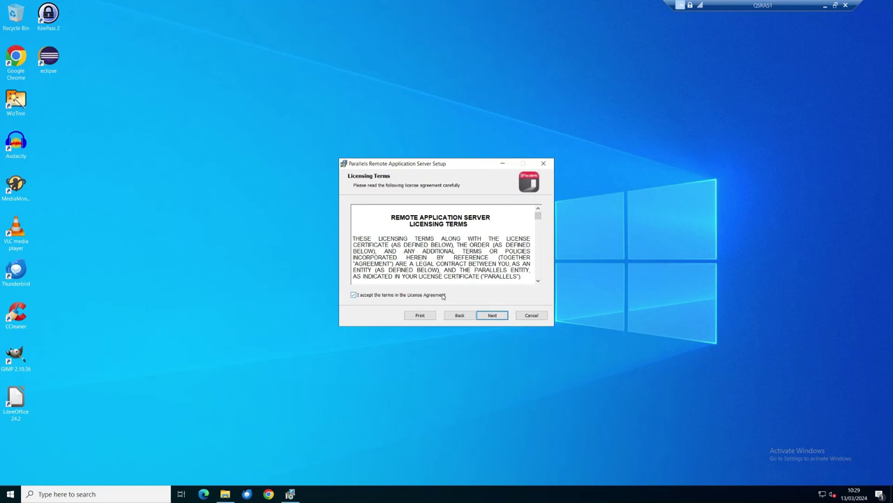
left_click(498, 317)
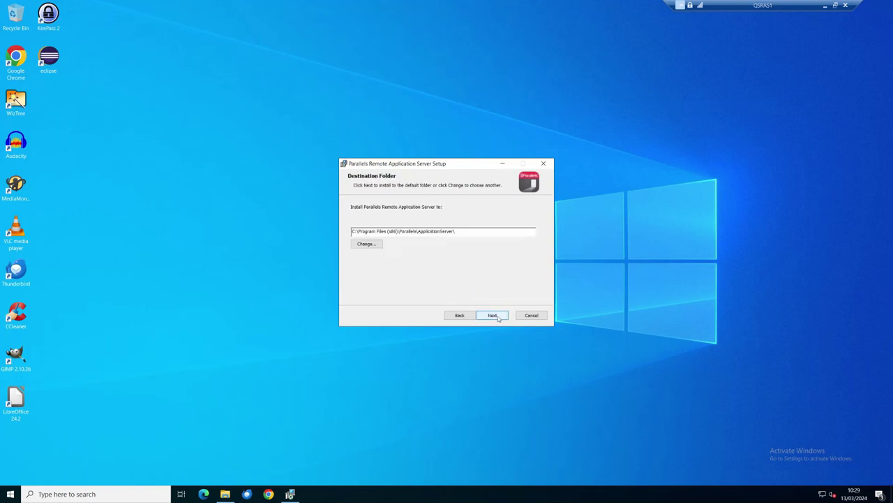
left_click(492, 315)
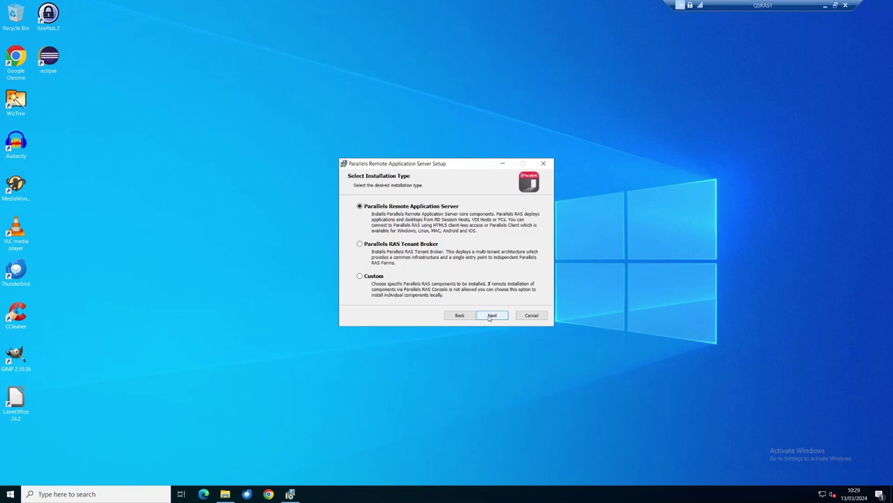
Step: Review the Custom install's component descriptions: Connection Broker, Secure Gateway, RD Session Host Agent, Console
left_click(377, 276)
left_click(492, 315)
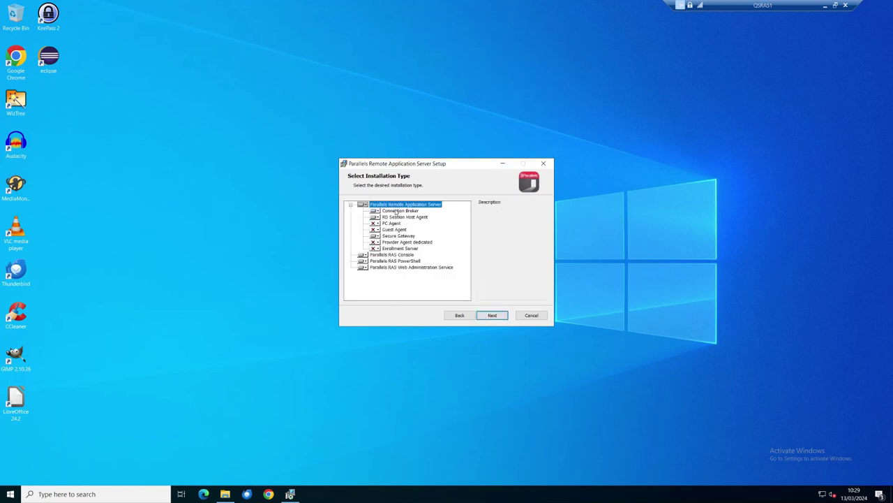
left_click(404, 210)
left_click(400, 236)
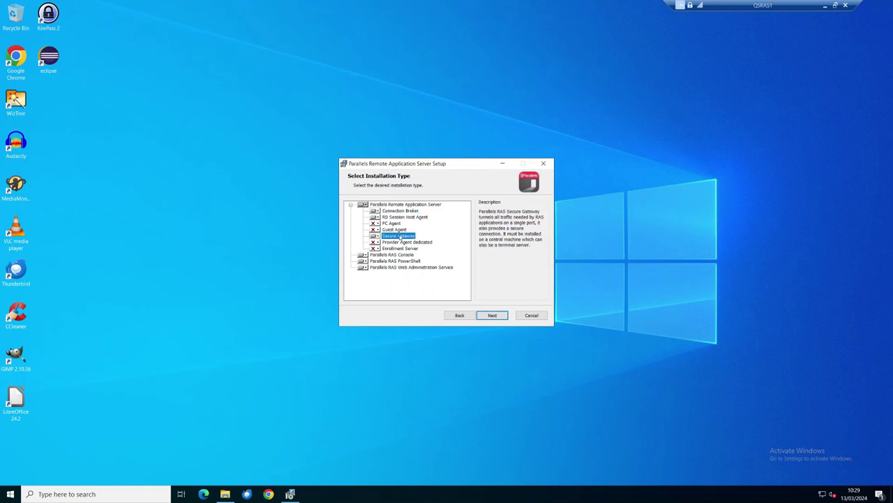
left_click(412, 217)
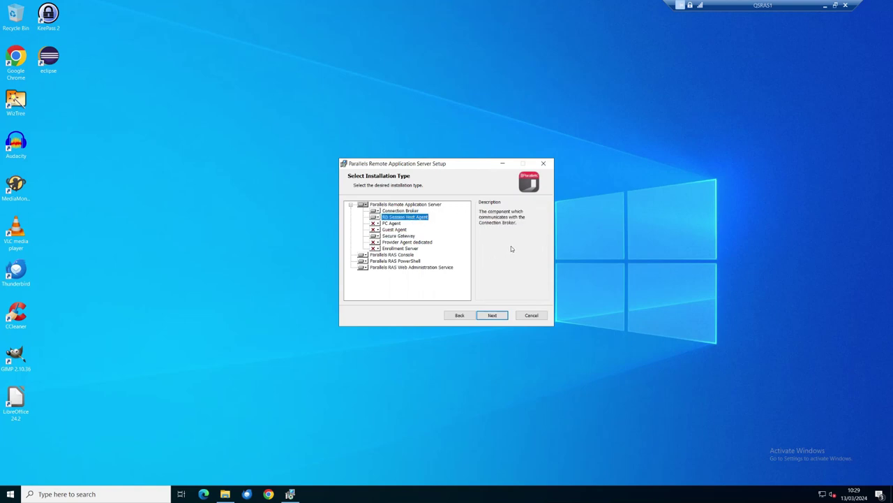
left_click(409, 256)
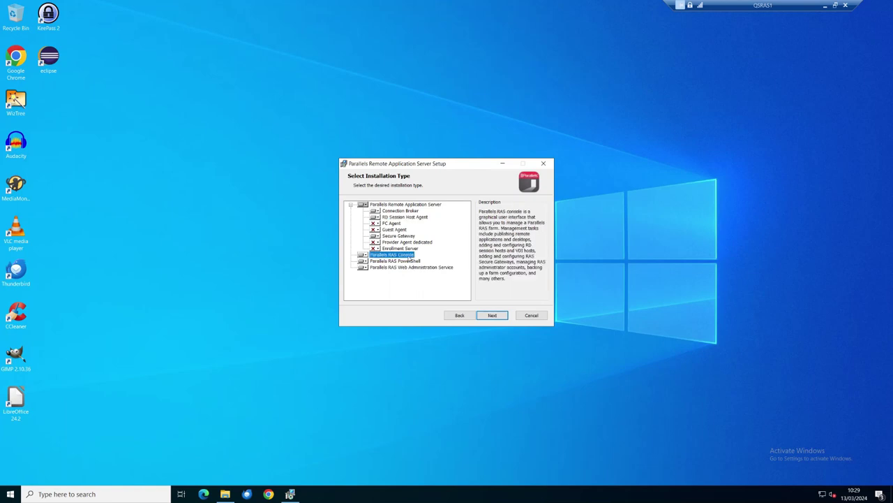
left_click(410, 262)
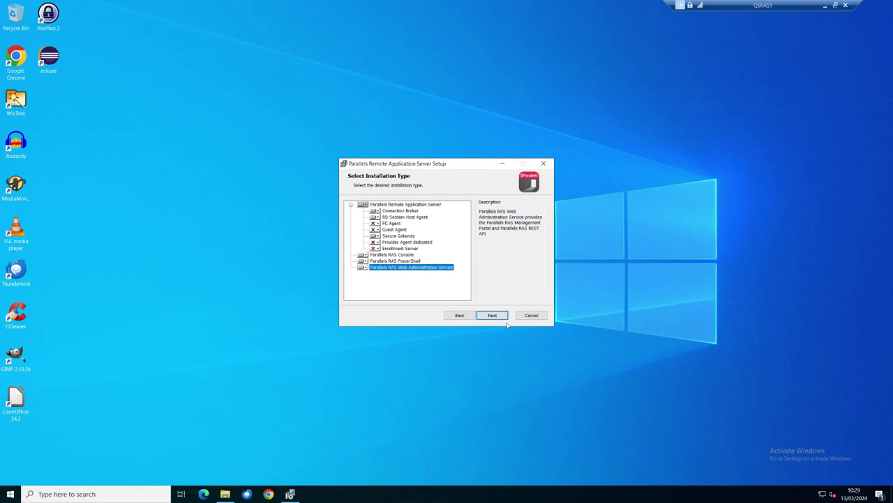
Step: Go back and choose the full Parallels Remote Application Server installation type
left_click(464, 318)
left_click(399, 208)
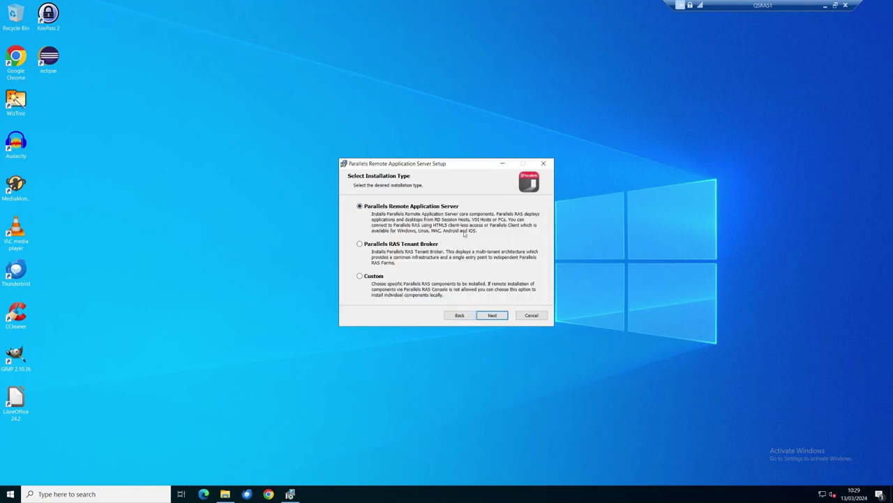
left_click(498, 316)
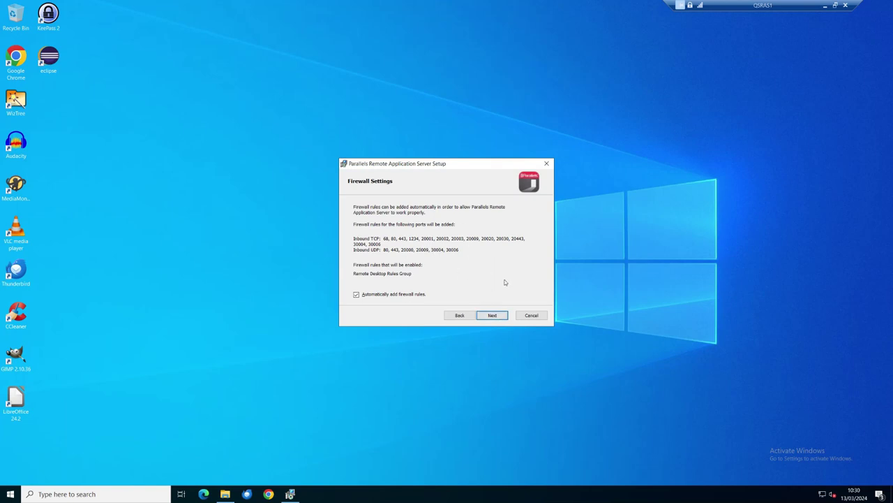
Step: Keep automatic firewall rules, include the Single Sign-On component, and start installing with elevation allowed
left_click(493, 315)
left_click(499, 317)
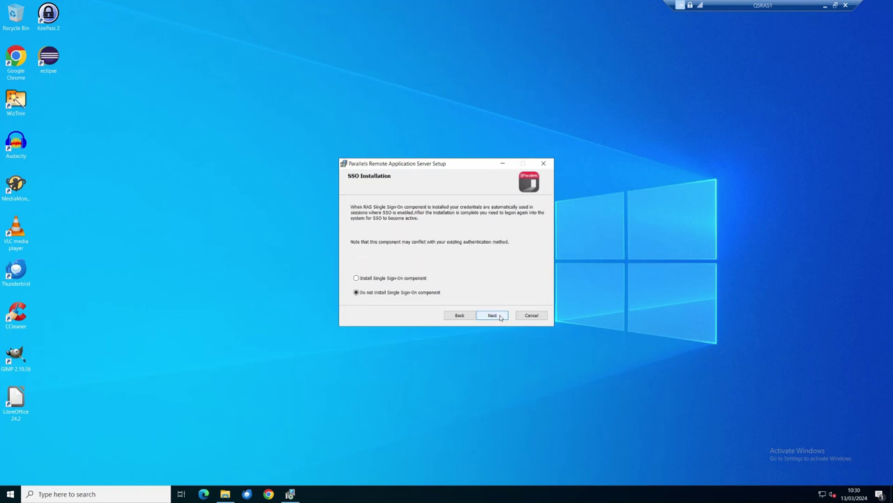
left_click(410, 278)
left_click(489, 316)
left_click(489, 315)
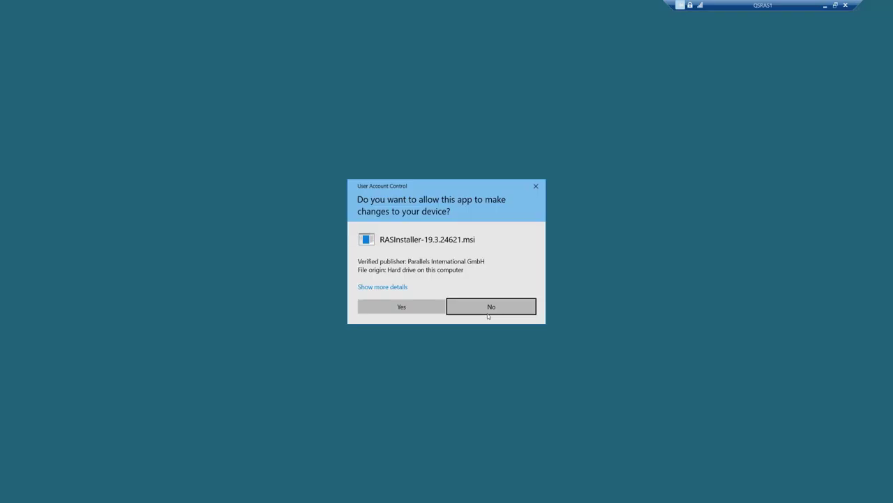
left_click(433, 309)
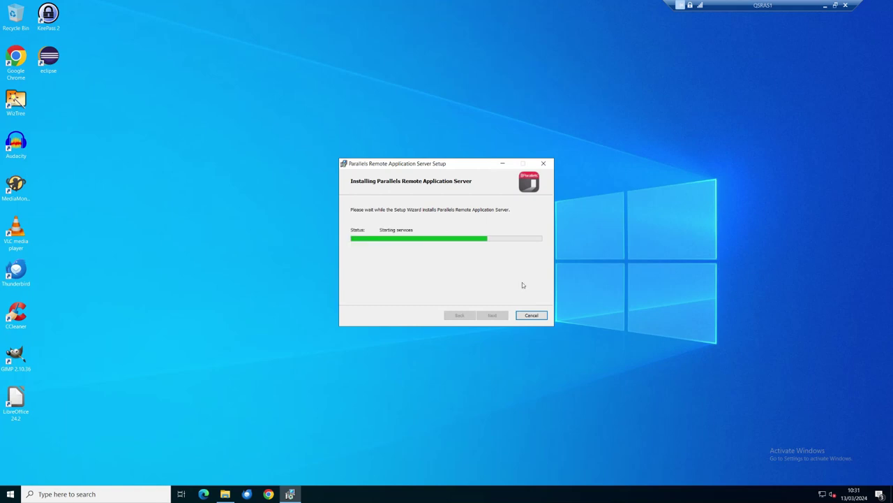
Step: Finish setup without launching the desktop administration console and restart the server now
left_click_drag(468, 165, 389, 158)
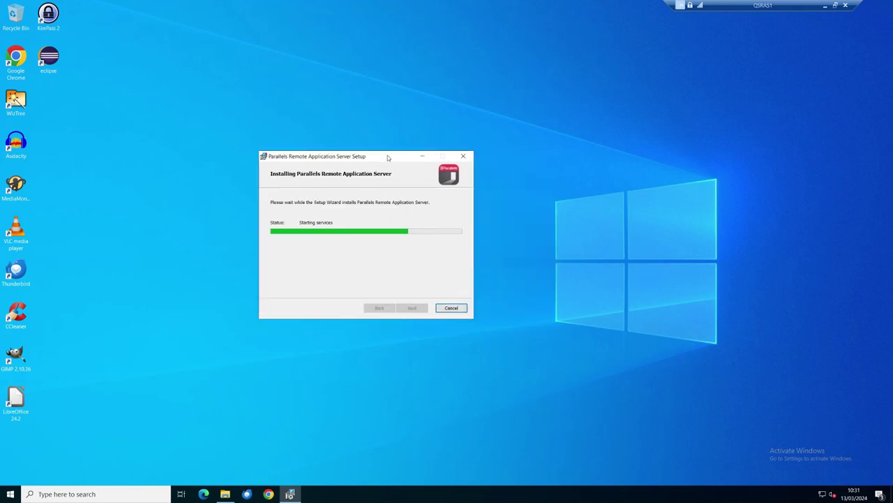
left_click_drag(389, 157, 482, 158)
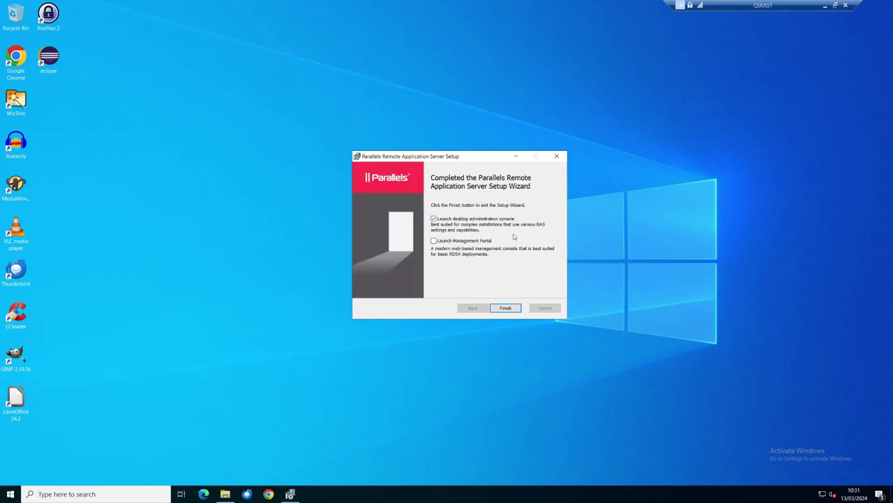
left_click(453, 220)
left_click(506, 307)
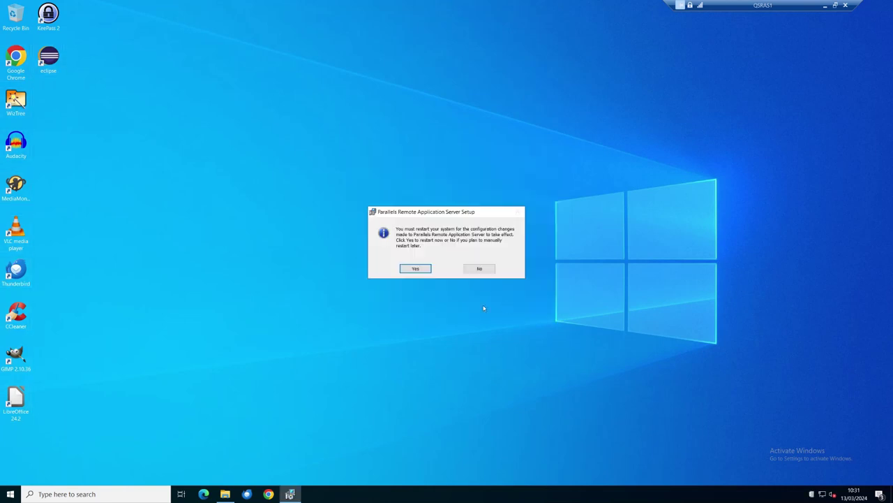
left_click(415, 269)
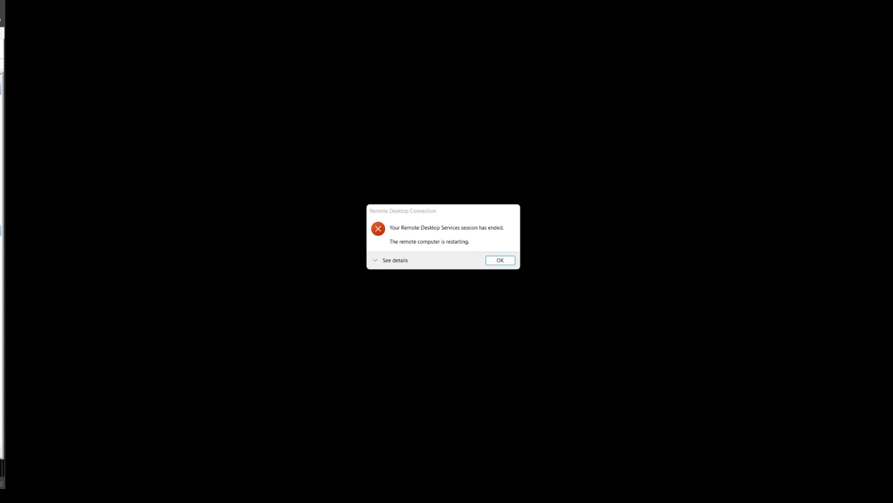
left_click(500, 260)
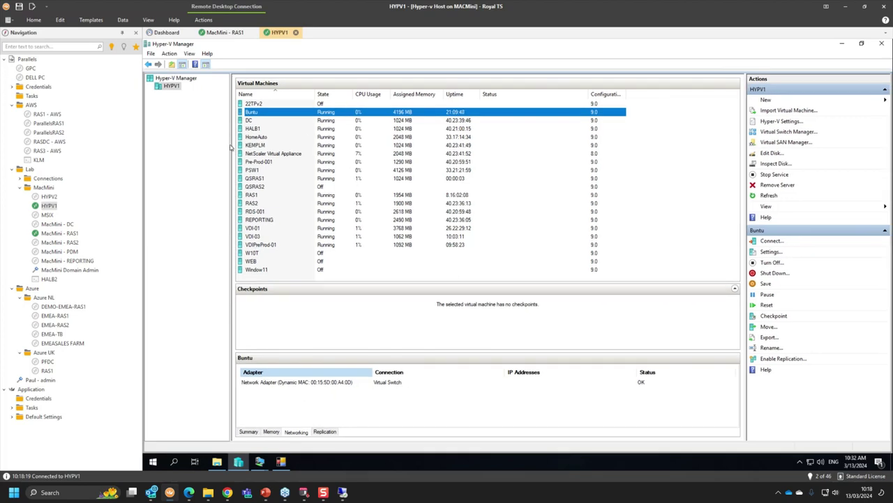
Step: Connect to the QSRAS1 virtual machine console and send Ctrl+Alt+Del to reach its sign-in screen
left_click(263, 178)
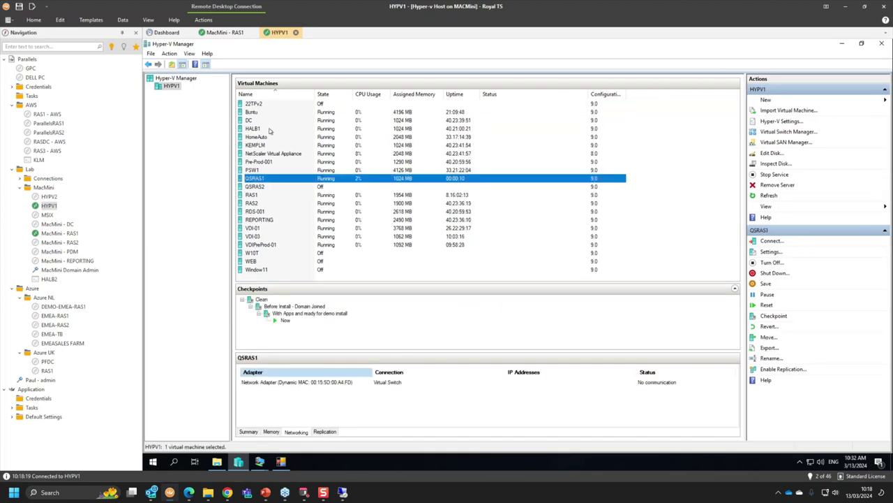
right_click(332, 180)
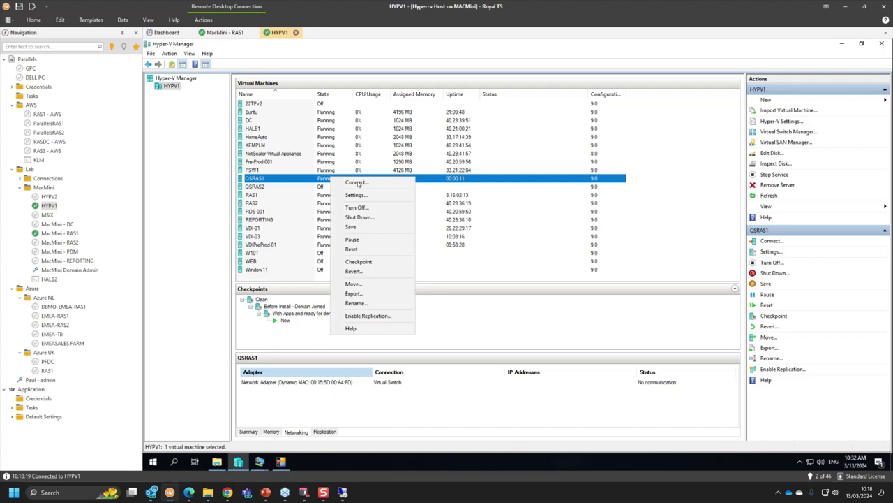
left_click(356, 182)
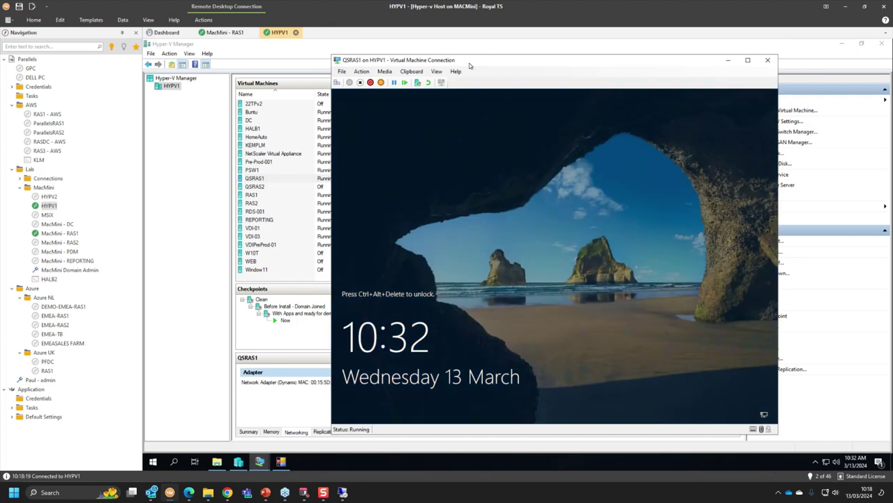
left_click_drag(492, 61, 374, 69)
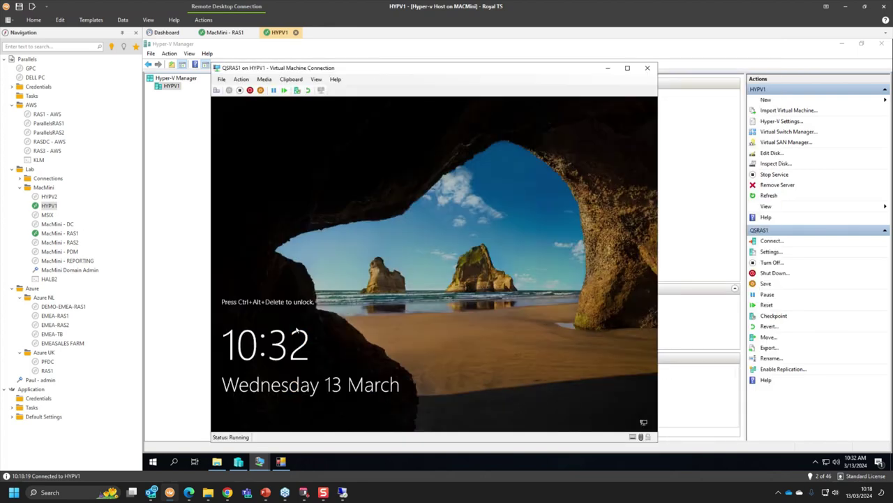
left_click(217, 91)
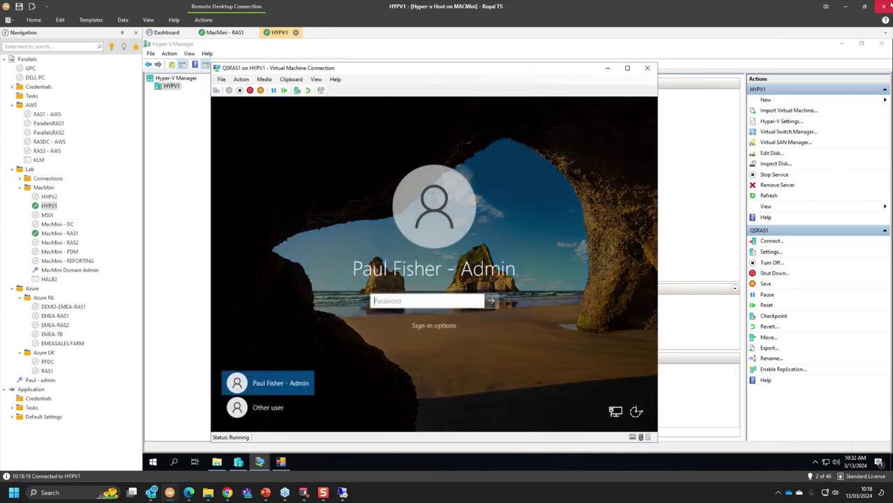
Step: Sign in to QSRAS1 over Remote Desktop with the account password, declining the RoboForm prompt
left_click(845, 6)
left_click(482, 193)
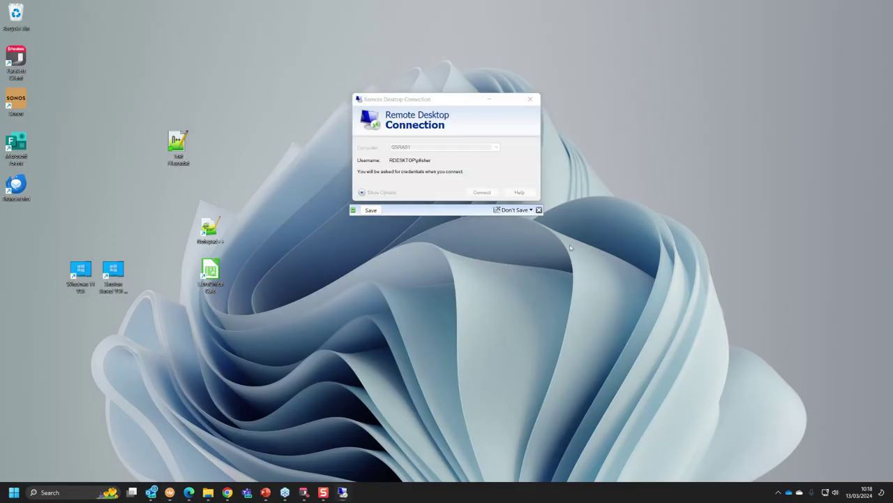
type("***********")
key("Return")
left_click(462, 295)
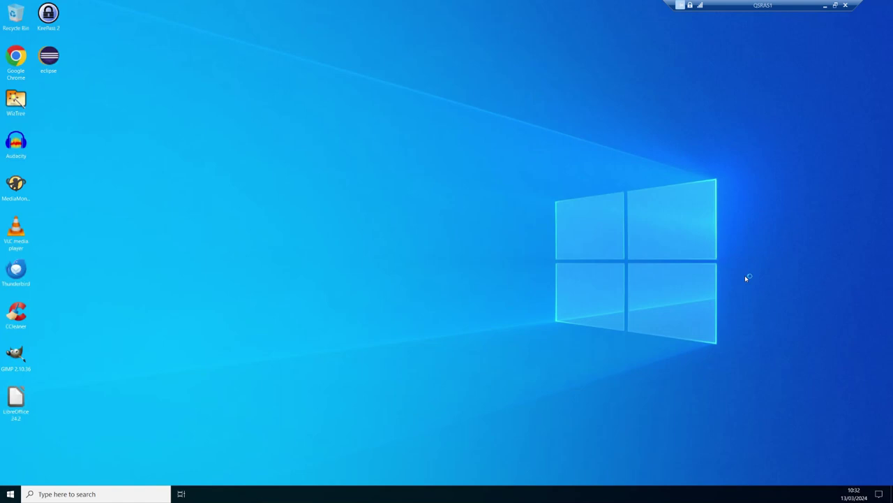
left_click(11, 492)
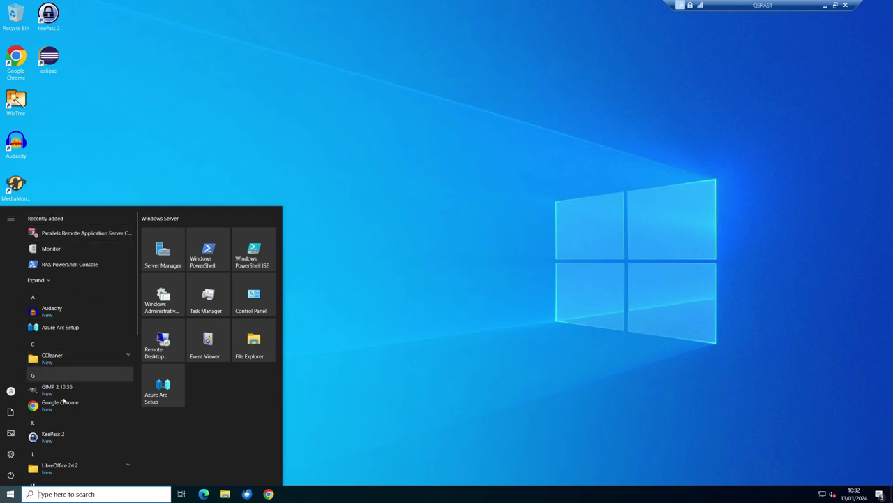
Step: Launch Parallels Remote Application Server Console from the Start menu's Parallels group
scroll(64, 398, "down", 4)
left_click(65, 424)
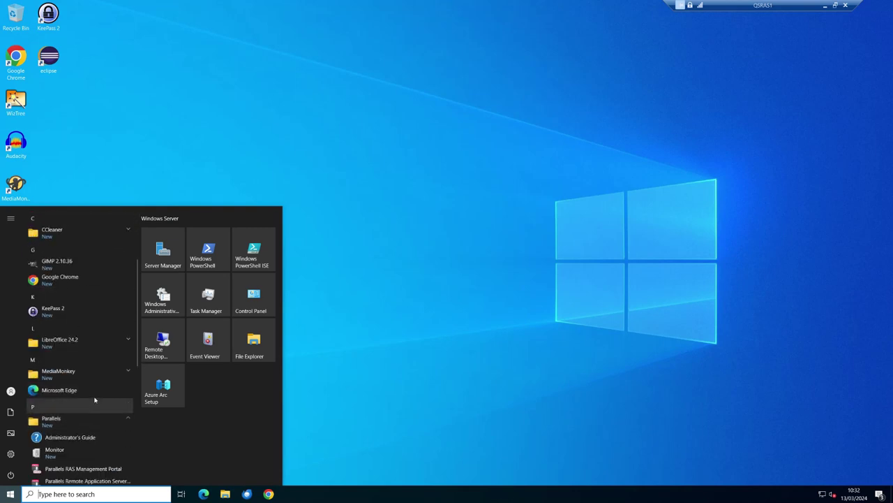
scroll(94, 399, "down", 5)
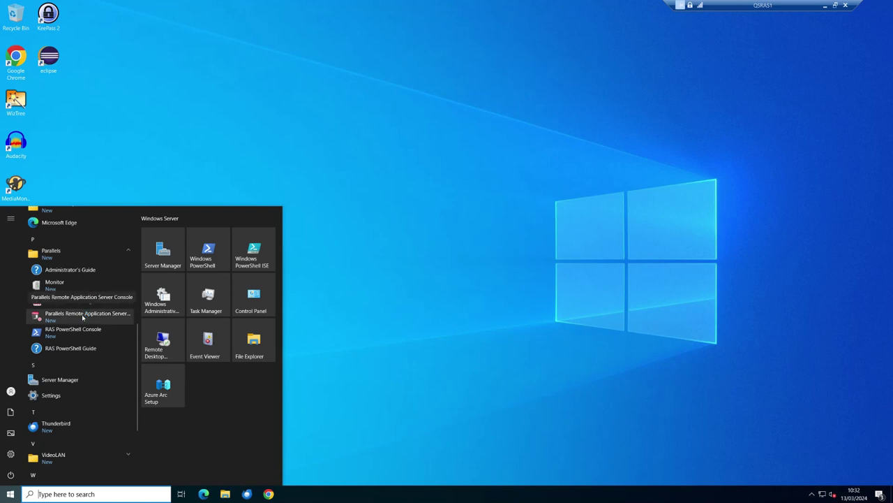
left_click(82, 316)
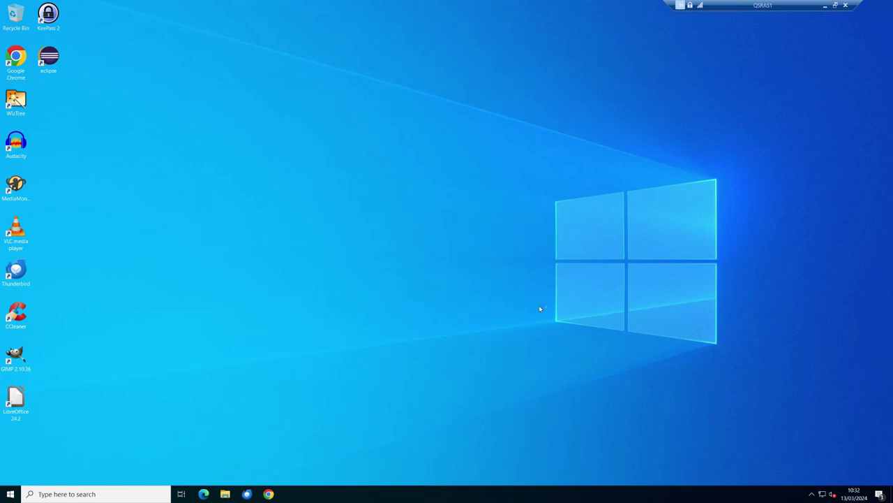
Step: Select Localhost as the farm in the console logon dialog
left_click(523, 234)
left_click(452, 244)
left_click(447, 257)
left_click(421, 265)
Step: Set authentication to Single Sign-On and connect to the Localhost farm
left_click(424, 257)
left_click(424, 271)
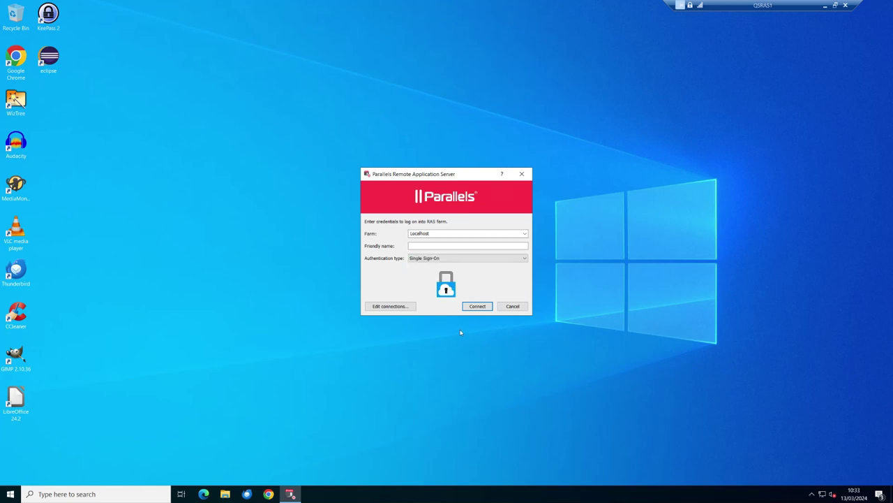
left_click(483, 308)
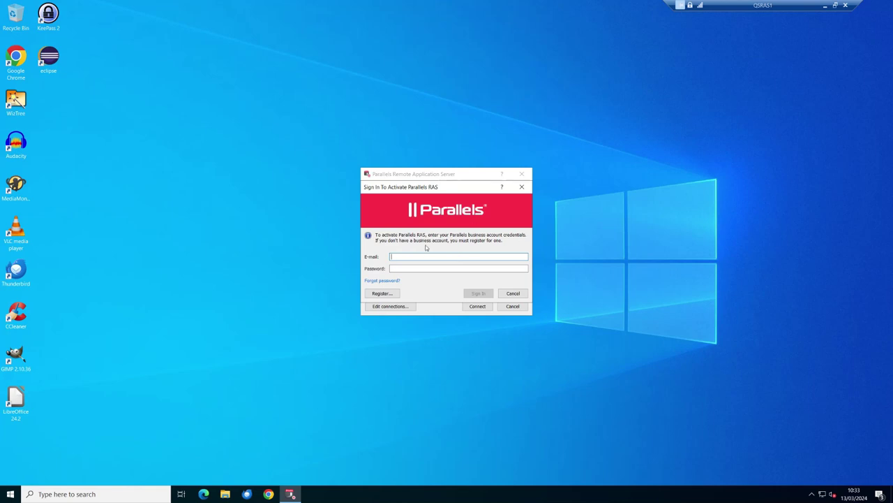
Step: Look at the account registration form, cancel it, and go to the Sign In E-mail field
left_click(382, 293)
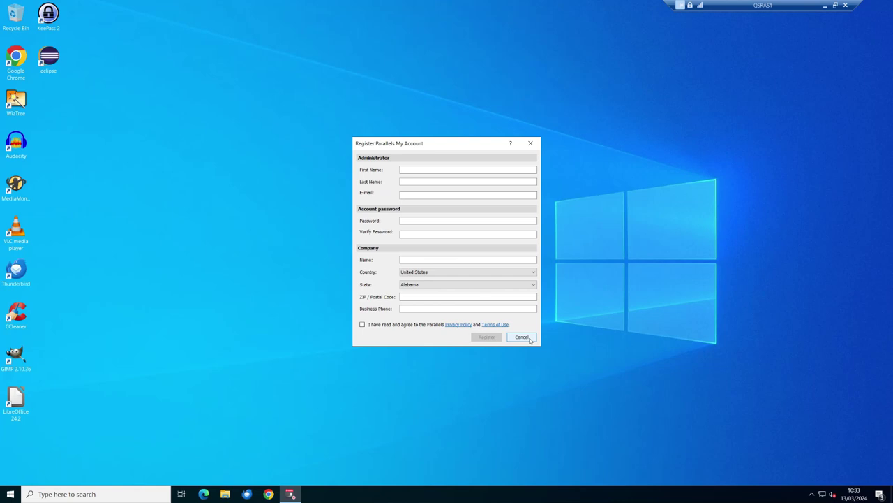
left_click(522, 337)
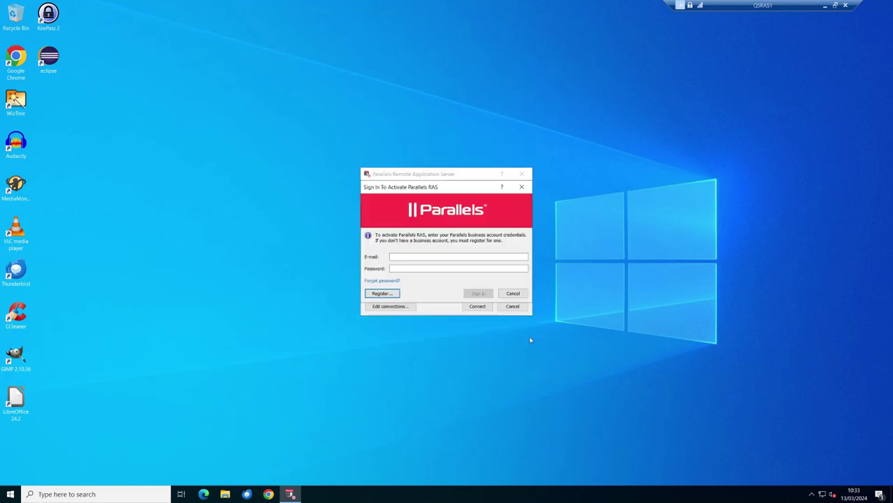
left_click(429, 256)
Step: Sign in with the Parallels account e-mail and password, replacing the rejected password with a pasted one
key("Tab")
type("*********")
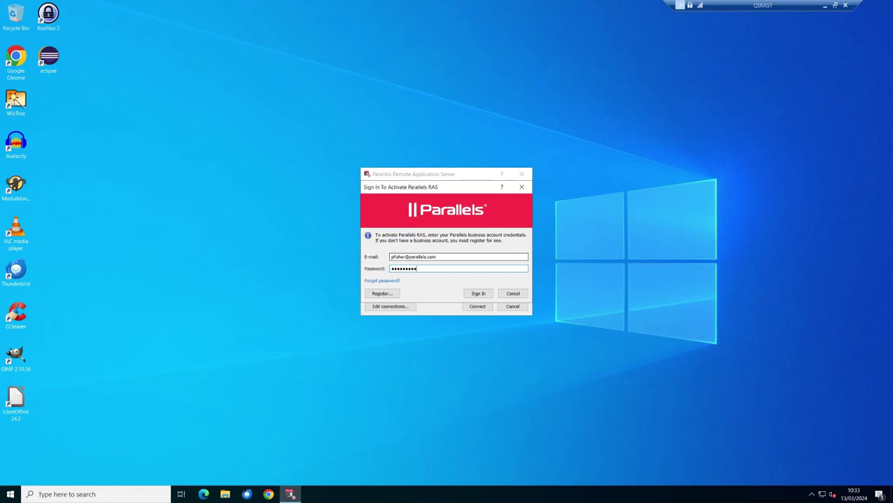
type("****")
key("Return")
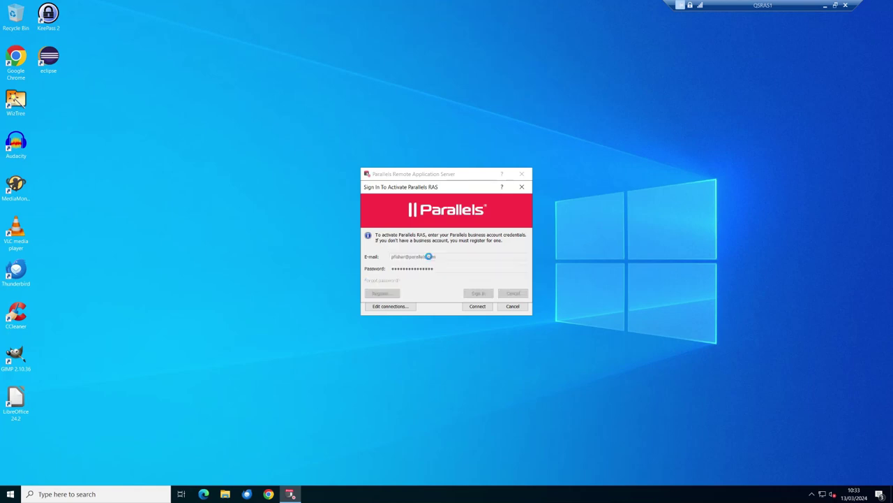
key("Return")
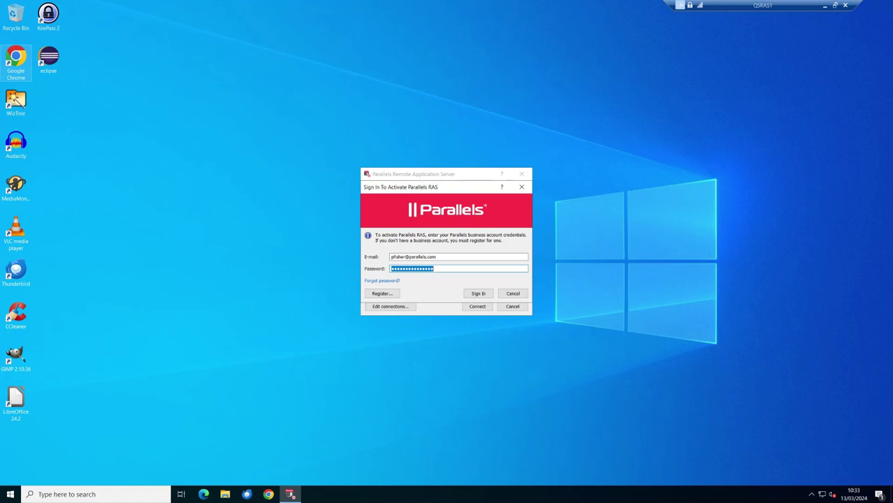
key("ctrl+a")
key("ctrl+v")
Step: Sign in, activate the Parallels RAS trial licence, and acknowledge the success and static-IP messages
left_click(477, 293)
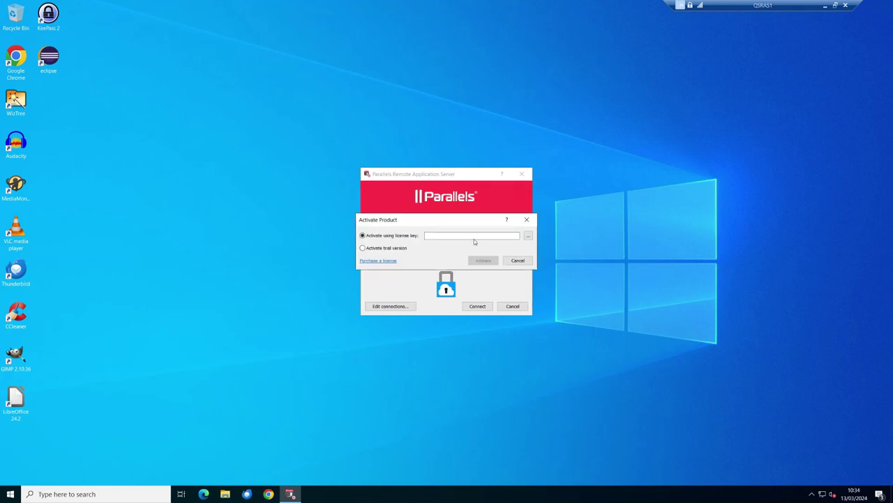
left_click(363, 249)
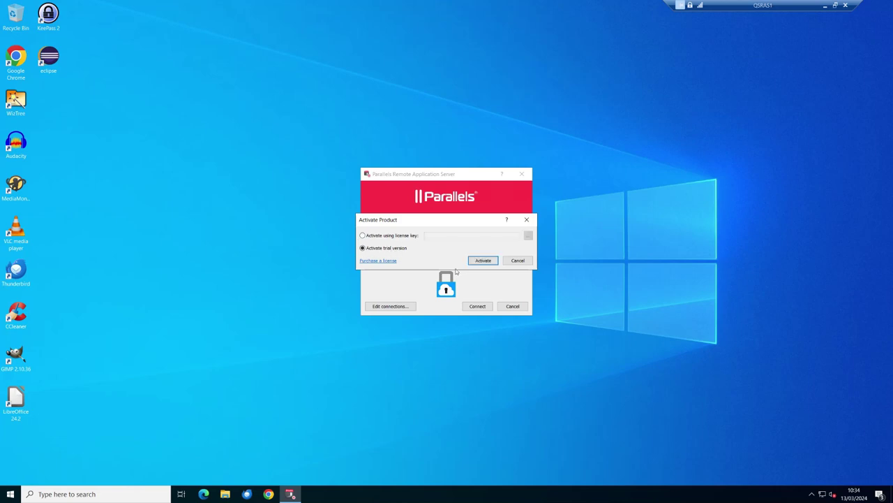
left_click(482, 260)
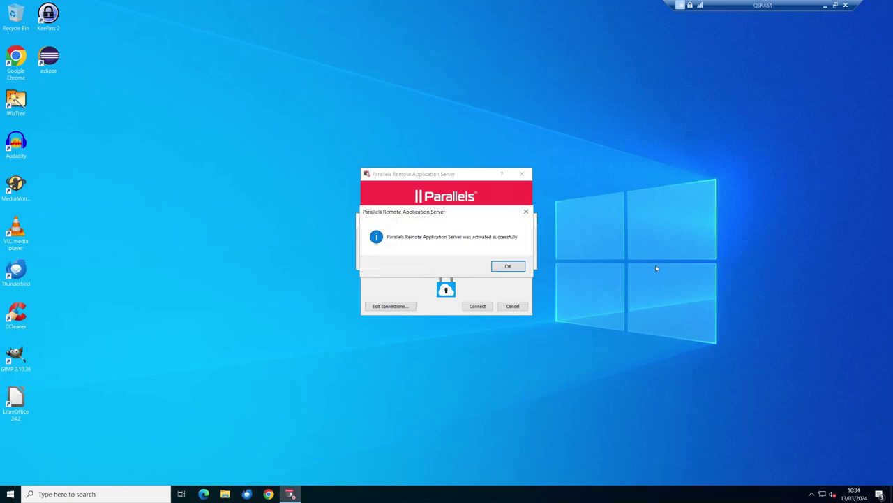
left_click(508, 266)
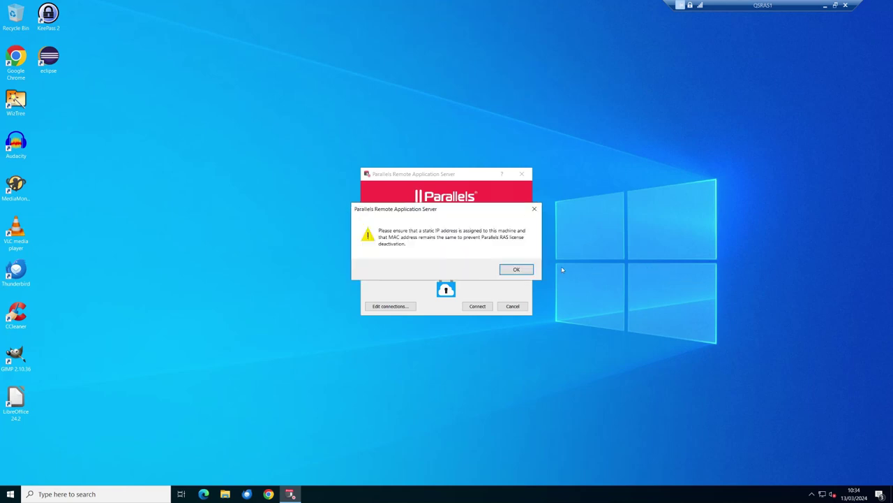
left_click(517, 269)
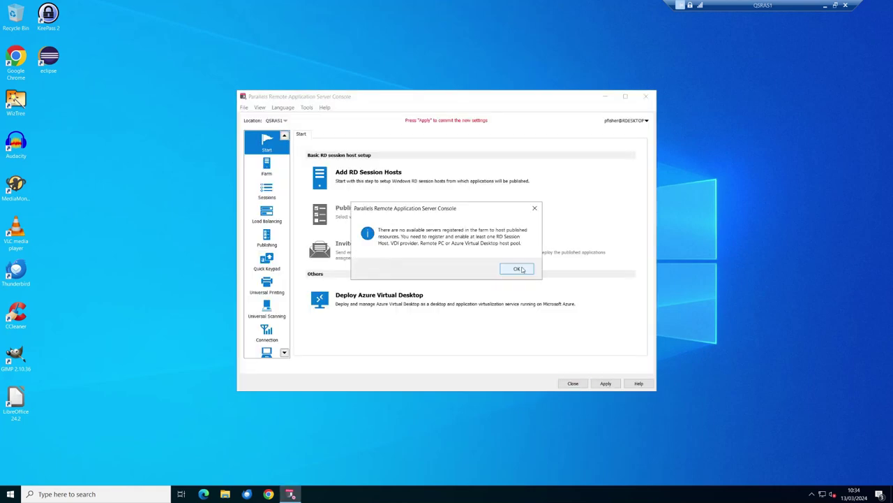
Step: Dismiss the no-servers notice, apply pending settings, maximize the console, and view licence details
left_click(517, 269)
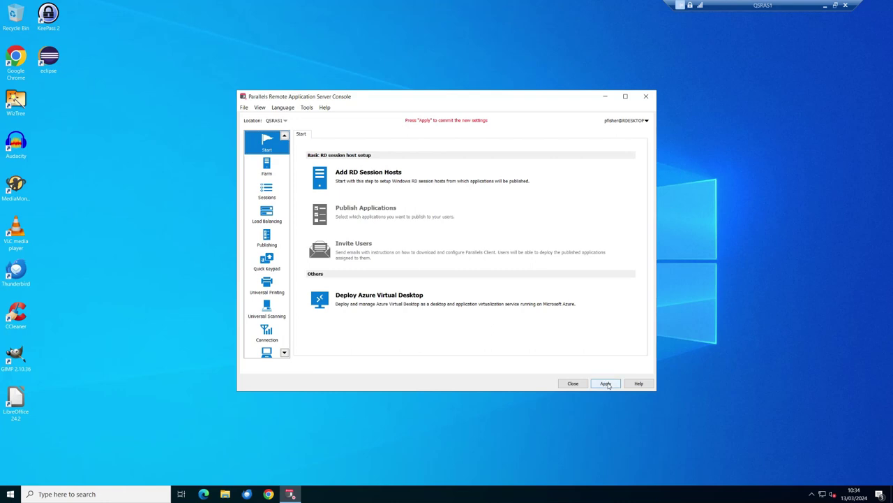
left_click(605, 383)
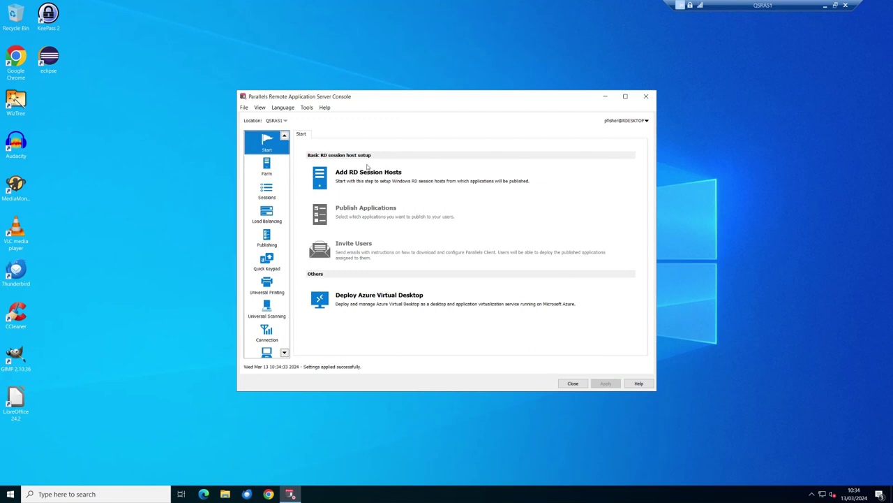
left_click(625, 96)
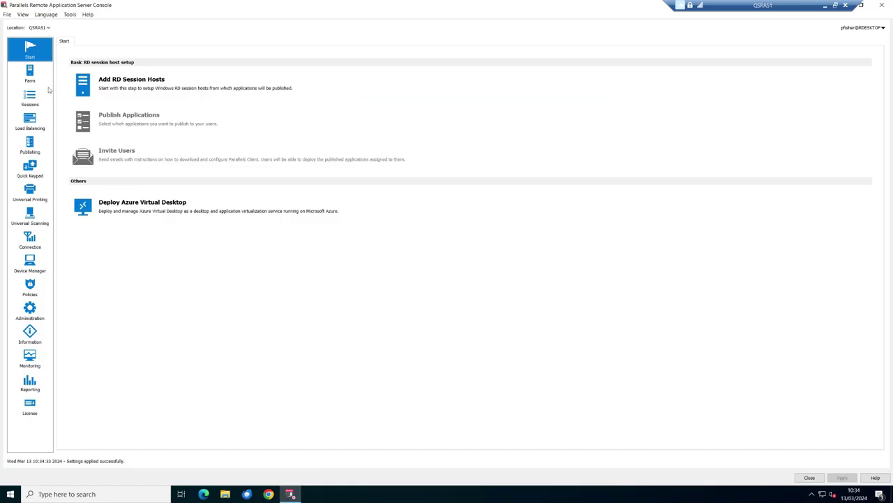
left_click(40, 396)
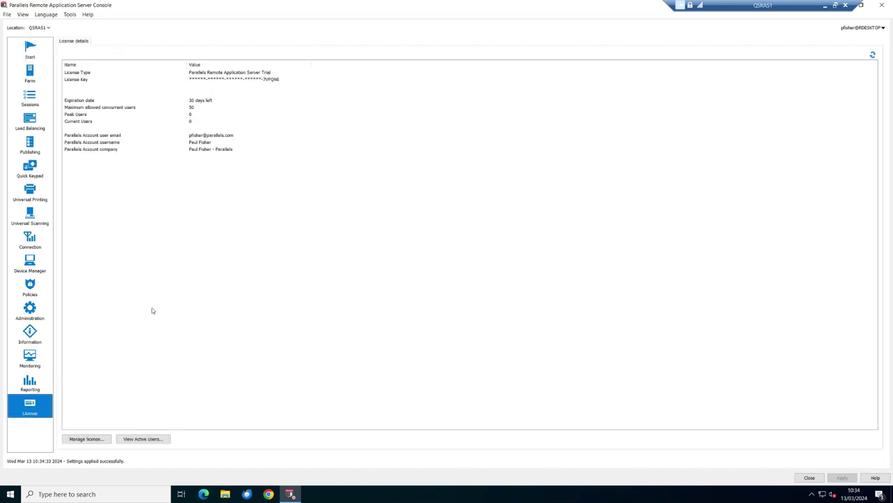
Step: Browse the farm to site QSRAS1, check the primary Connection Broker, and list RD Session Hosts
left_click(41, 80)
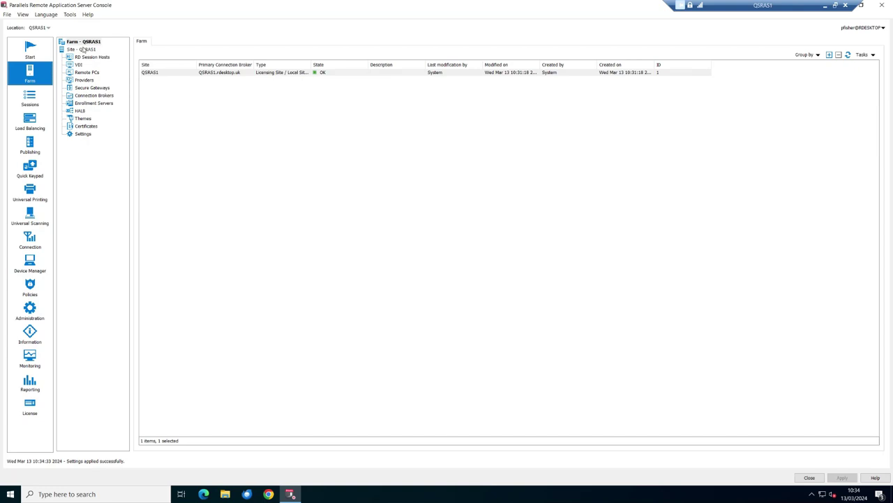
left_click(83, 50)
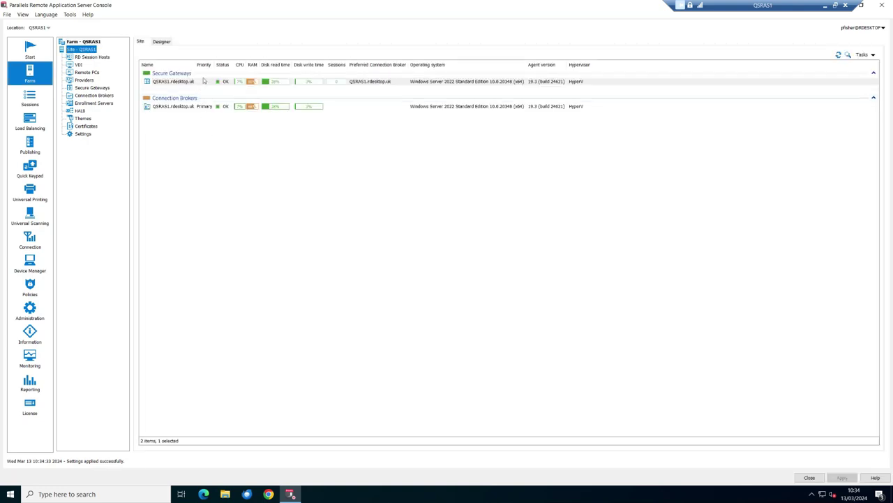
left_click(192, 107)
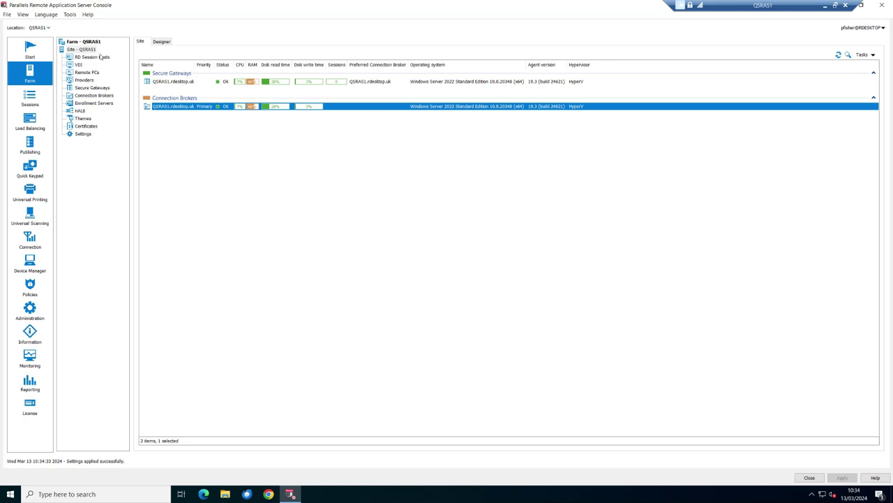
left_click(101, 58)
Step: Start adding an RD Session Host manually with the host entry 'localhost'
left_click(820, 54)
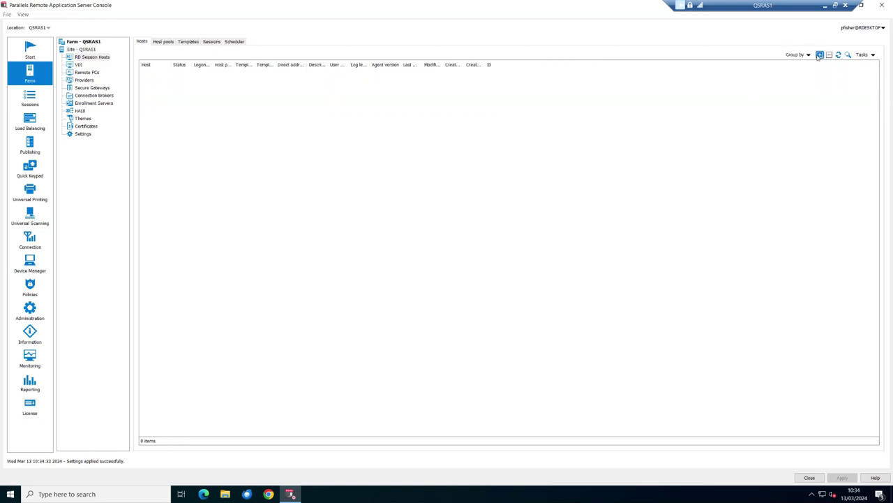
left_click(502, 185)
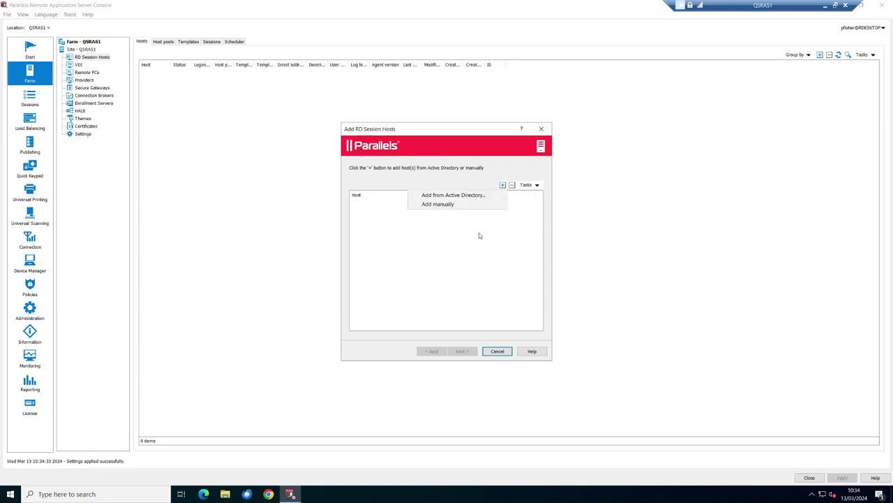
left_click(460, 204)
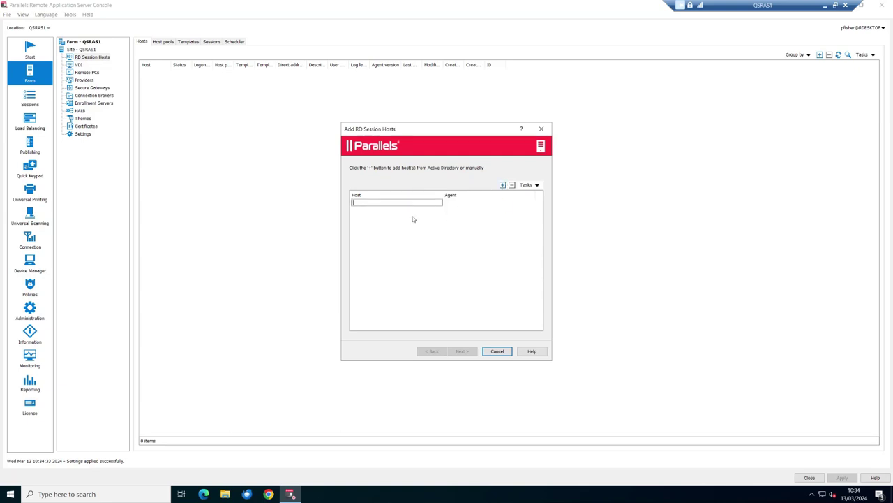
type("localhost")
key("Return")
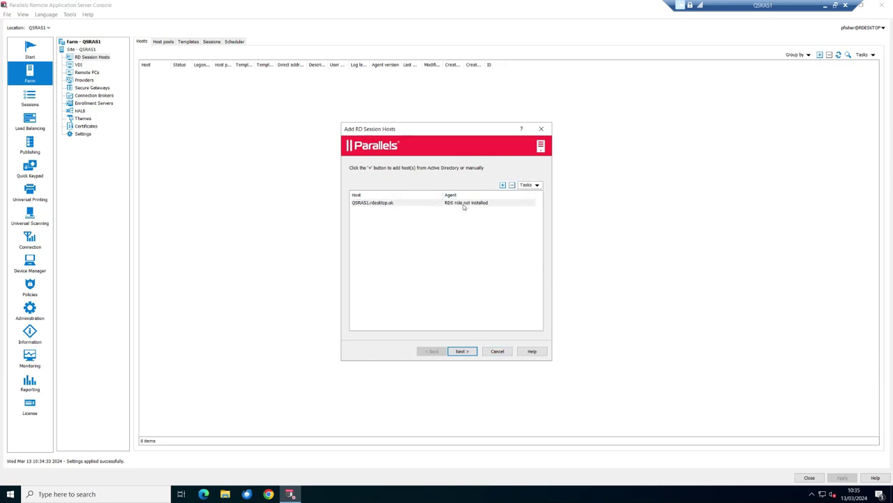
Step: Accept the default host options, Default host pool and access settings in the wizard
left_click(466, 351)
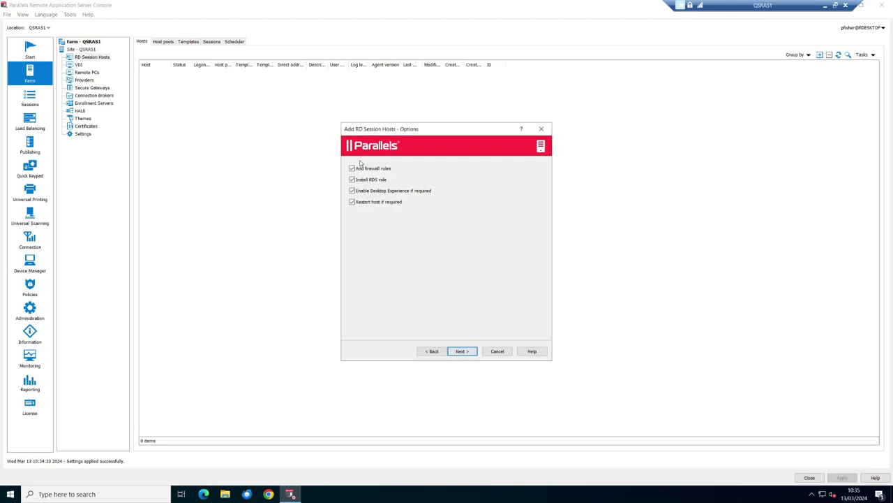
left_click(462, 351)
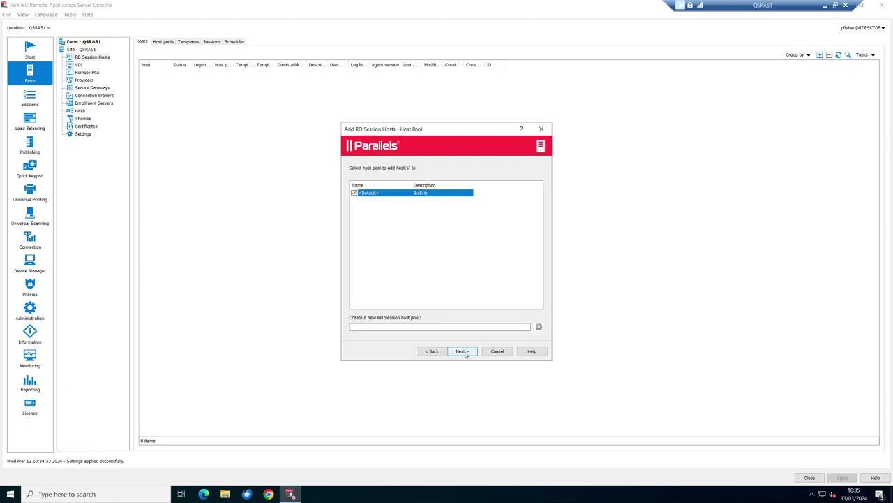
left_click(463, 351)
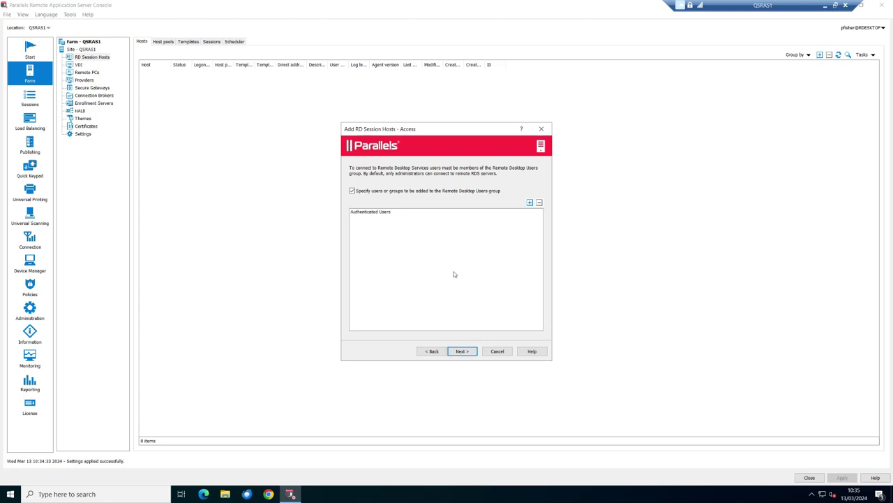
left_click(462, 351)
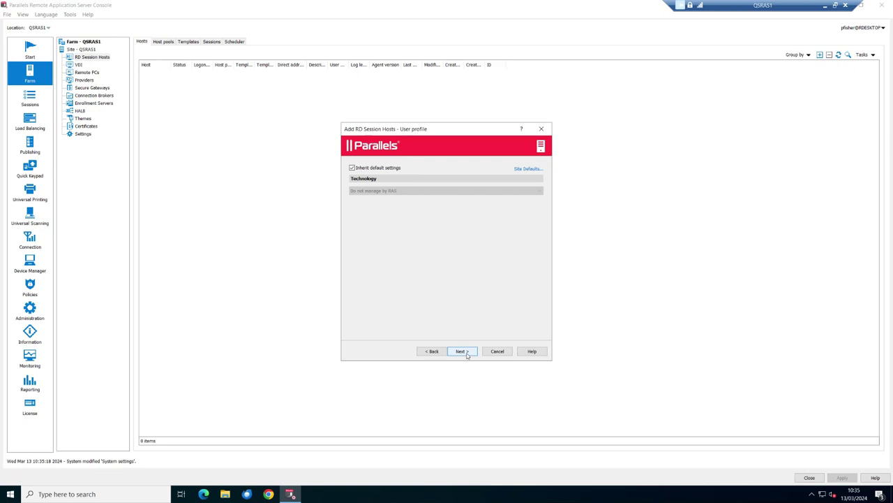
Step: Stop inheriting user profile settings (Do not manage by RAS), disable optimization, and install the agent
left_click(386, 169)
left_click(385, 191)
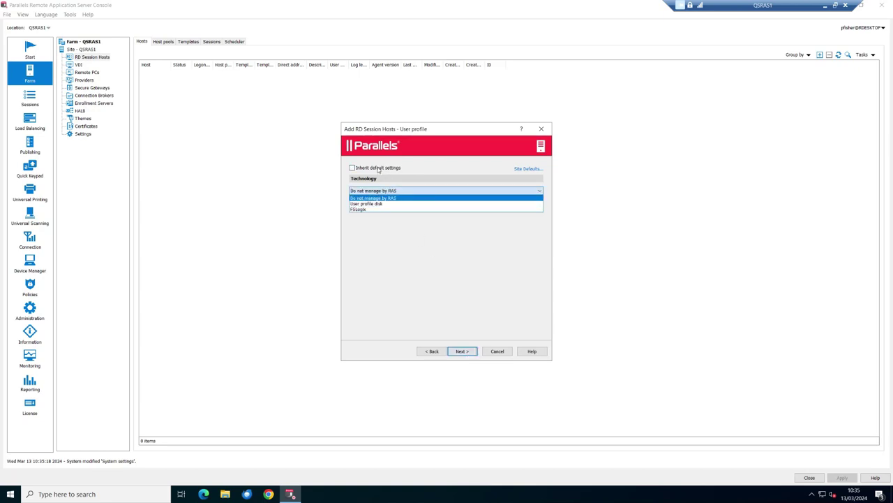
left_click(379, 170)
left_click(463, 353)
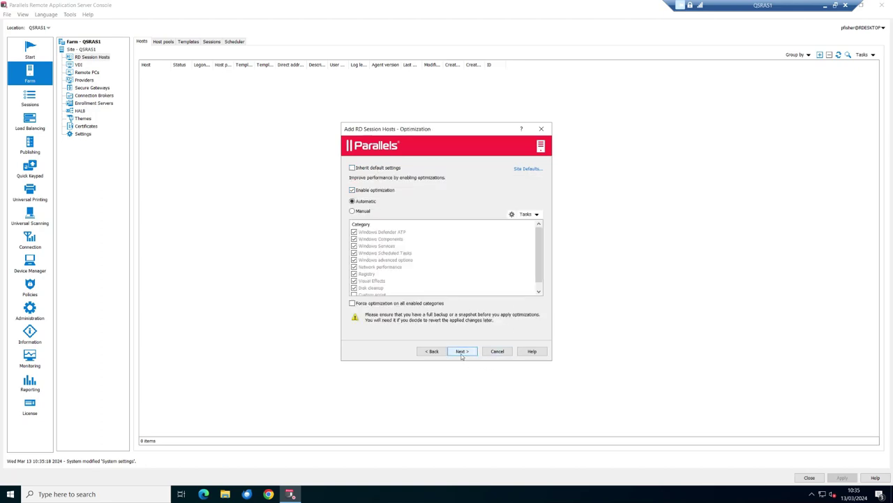
left_click(386, 192)
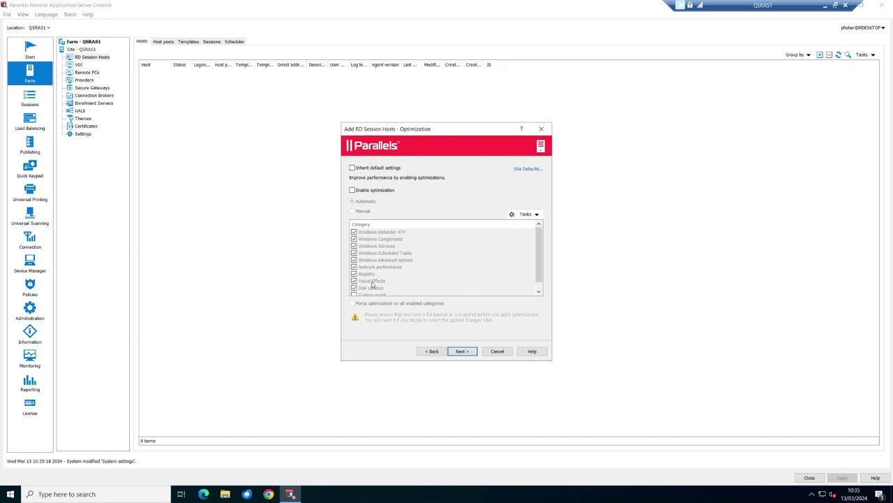
left_click(466, 351)
left_click(467, 351)
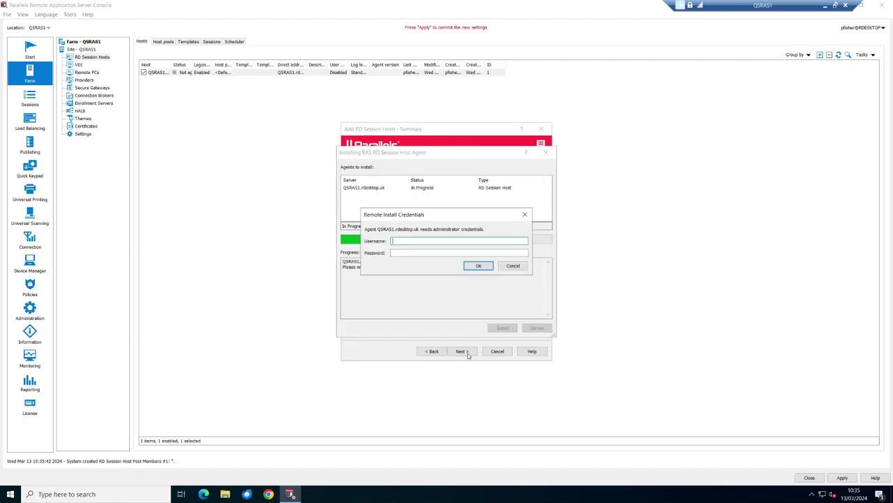
Step: Enter the administrator username and password in Remote Install Credentials and submit them
type("pfisher")
key("Tab")
type("**********")
left_click(477, 266)
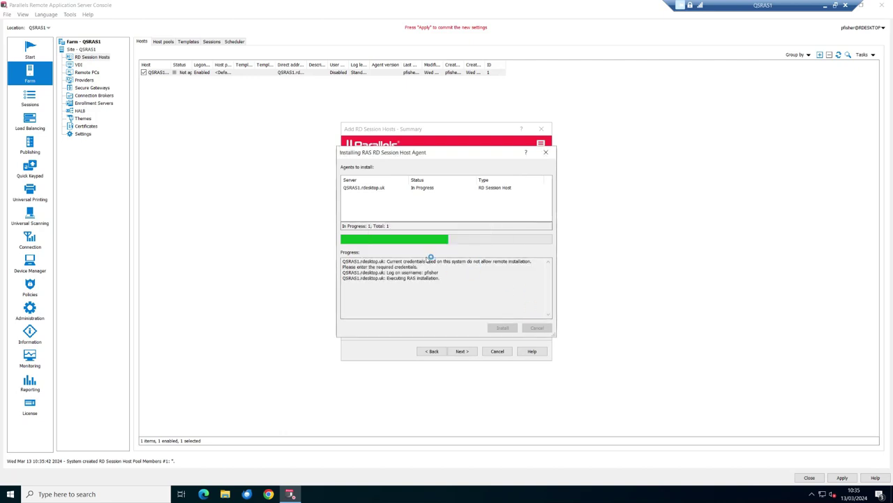
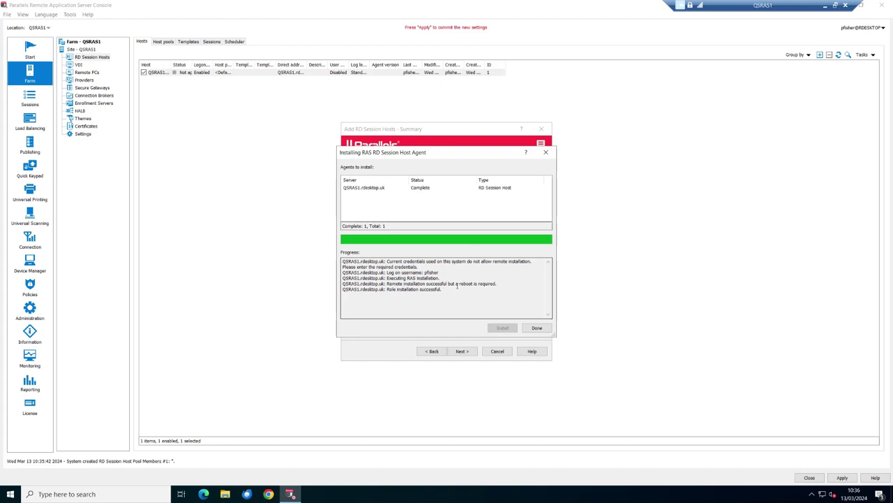
Step: Close the completed agent installation and finish adding QSRAS1.rdesktop.uk as an RD Session Host
left_click(536, 327)
left_click(462, 350)
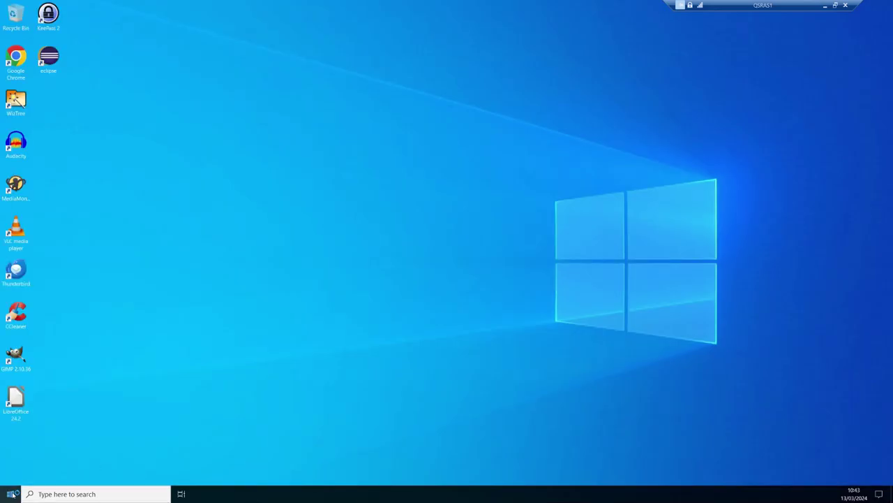
Step: Start the Parallels RAS console from the Start menu and connect to the QSRAS1 farm
key("super")
left_click(81, 233)
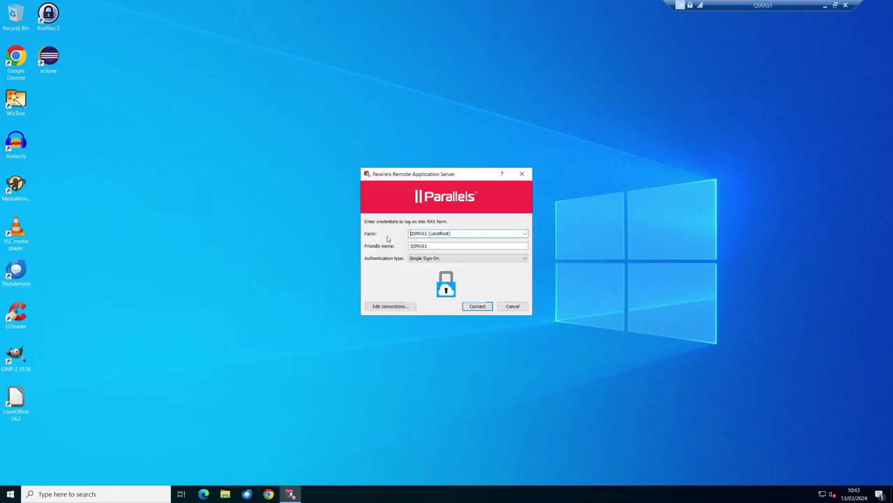
left_click(481, 305)
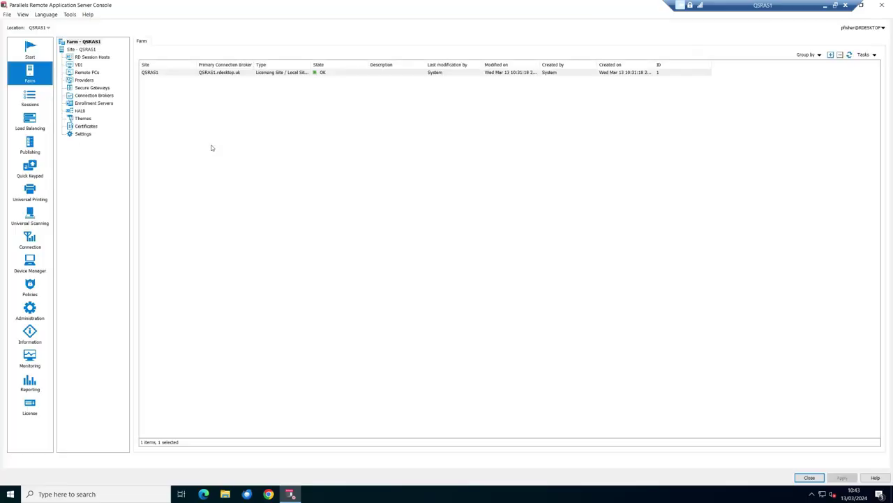
Step: Check Site QSRAS1's RD Session Hosts, Secure Gateways and Connection Brokers entries, then go to Publishing
left_click(75, 51)
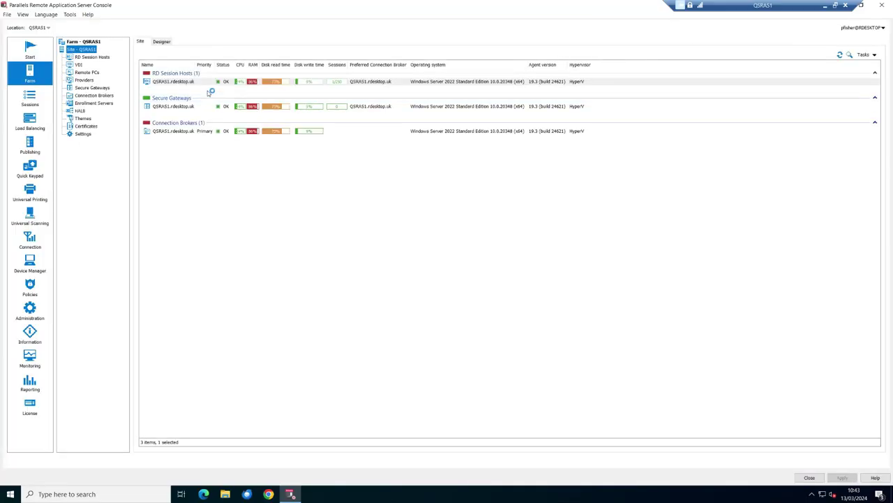
right_click(184, 67)
key("Escape")
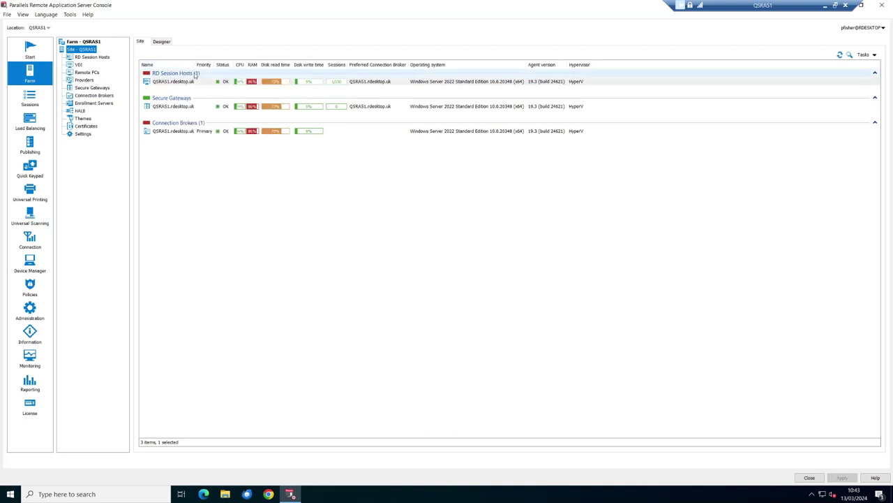
left_click(172, 106)
left_click(172, 131)
left_click(173, 107)
left_click(177, 83)
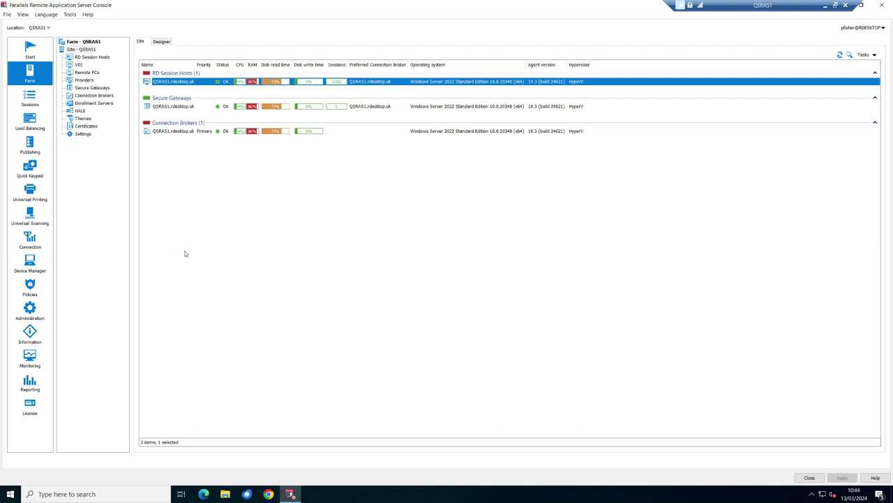
left_click(35, 149)
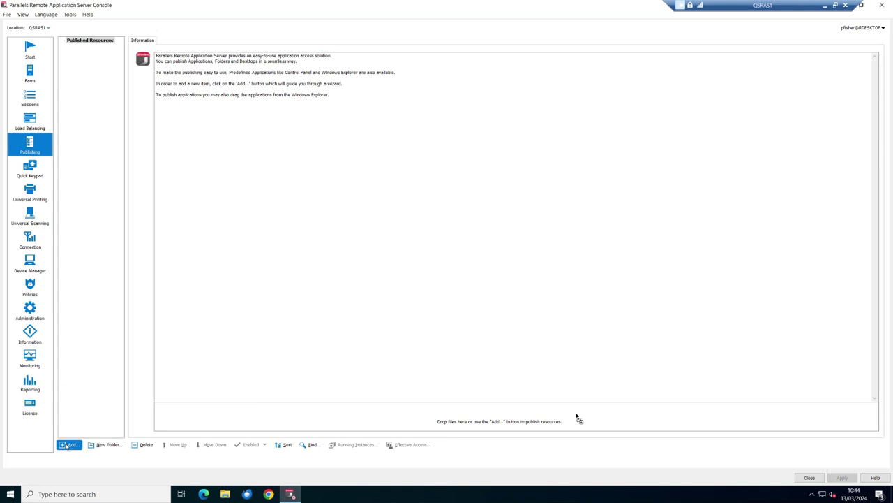
Step: Start publishing installed applications from RD Session Hosts, using the Default host pool as the source
left_click(68, 445)
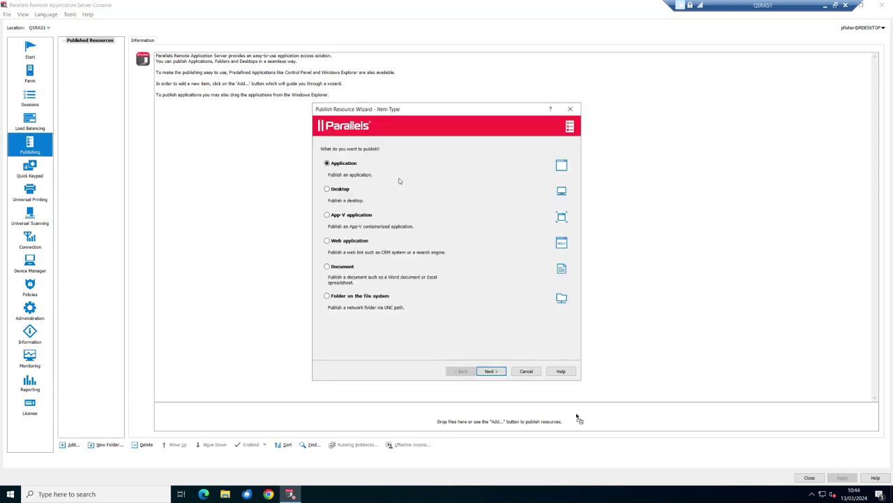
left_click(491, 371)
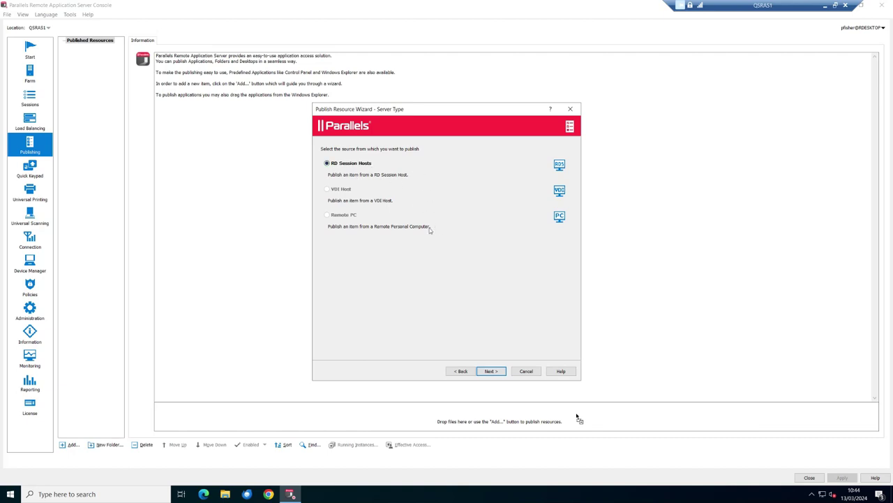
left_click(492, 370)
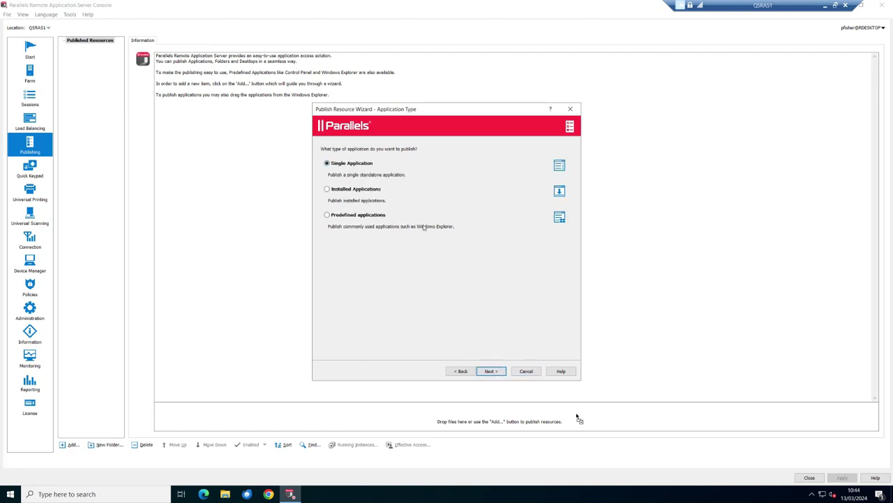
left_click(374, 190)
left_click(498, 372)
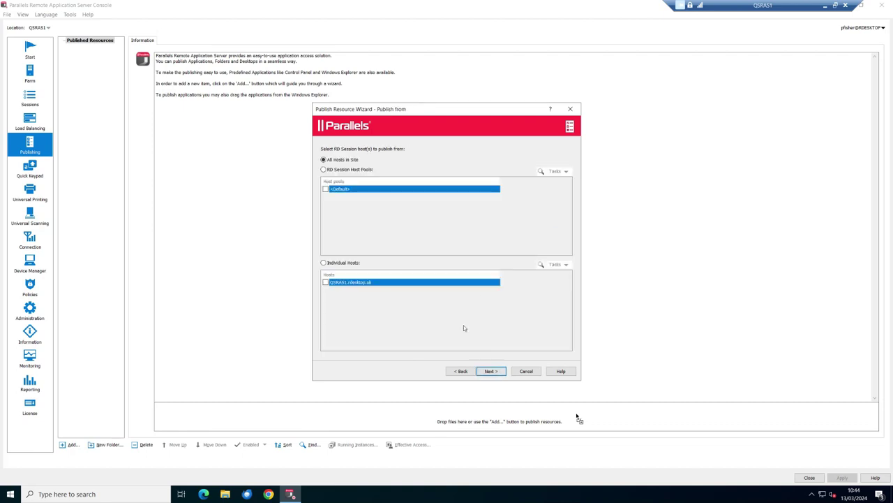
left_click(325, 172)
left_click(325, 189)
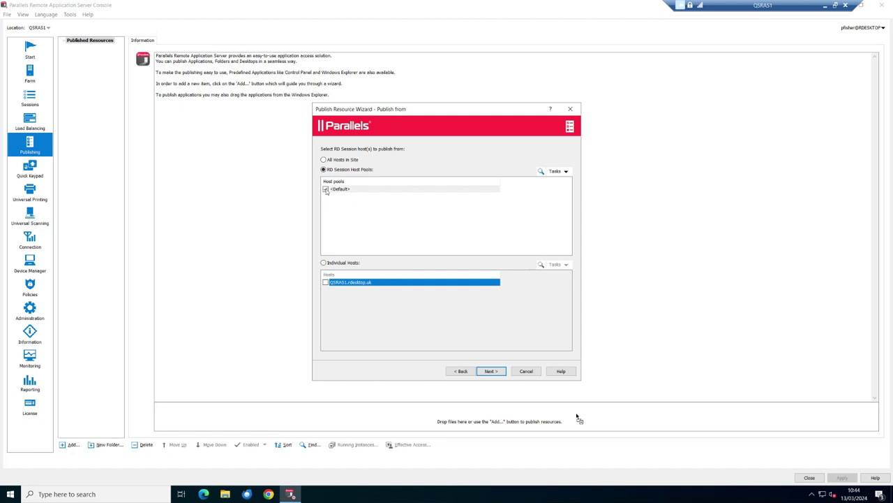
left_click(491, 370)
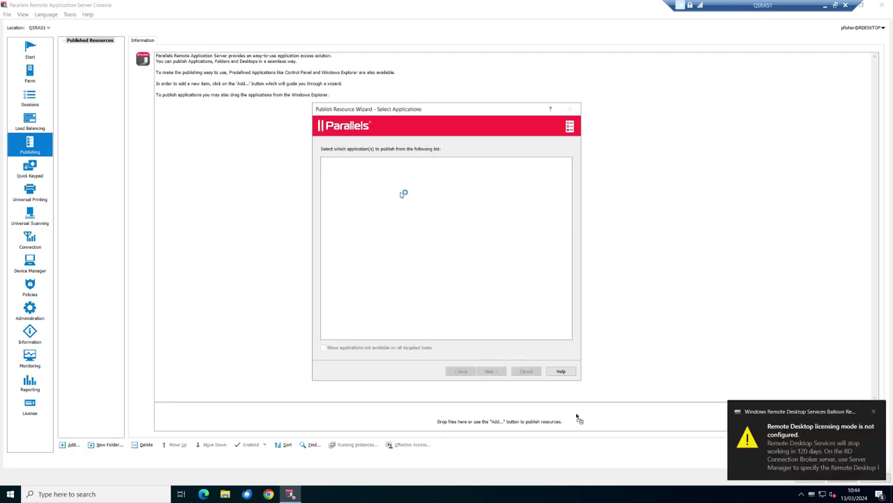
left_click(874, 412)
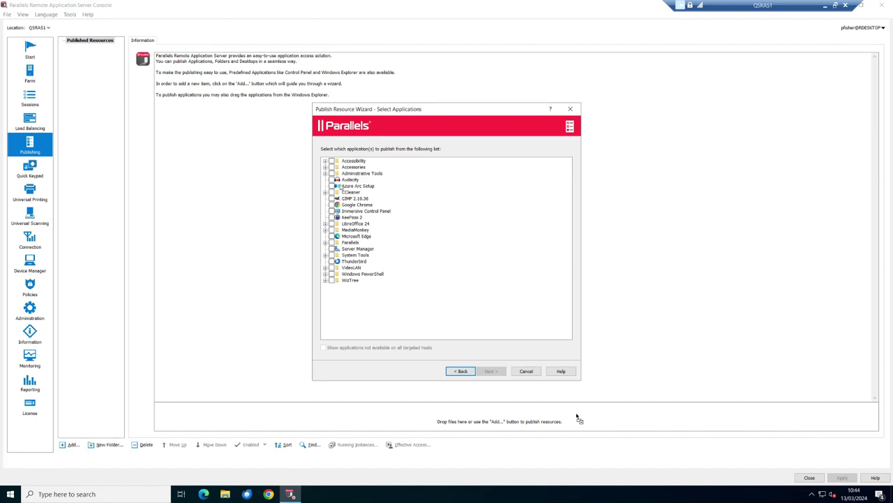
Step: Tick Audacity, CCleaner, GIMP 2.10.36, Google Chrome, KeePass 2, LibreOffice 24, MediaMonkey, Edge and Thunderbird
left_click(333, 180)
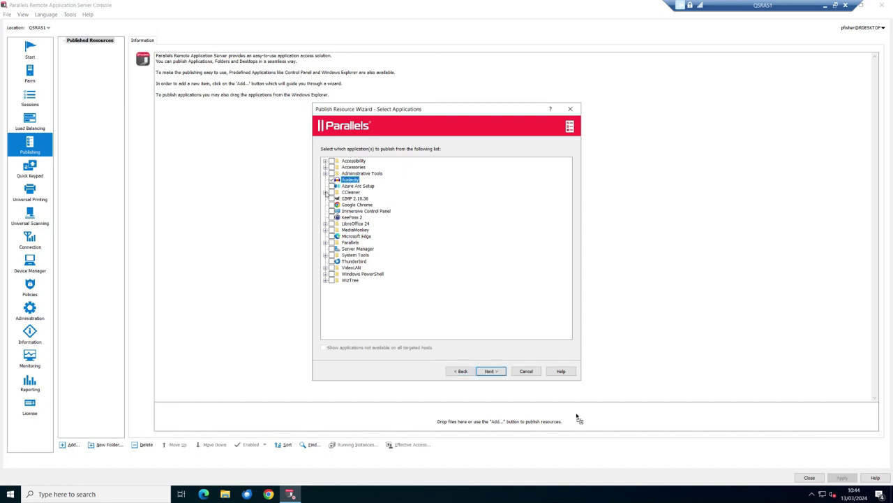
left_click(325, 192)
left_click(338, 198)
left_click(333, 204)
left_click(333, 211)
left_click(333, 223)
left_click(326, 230)
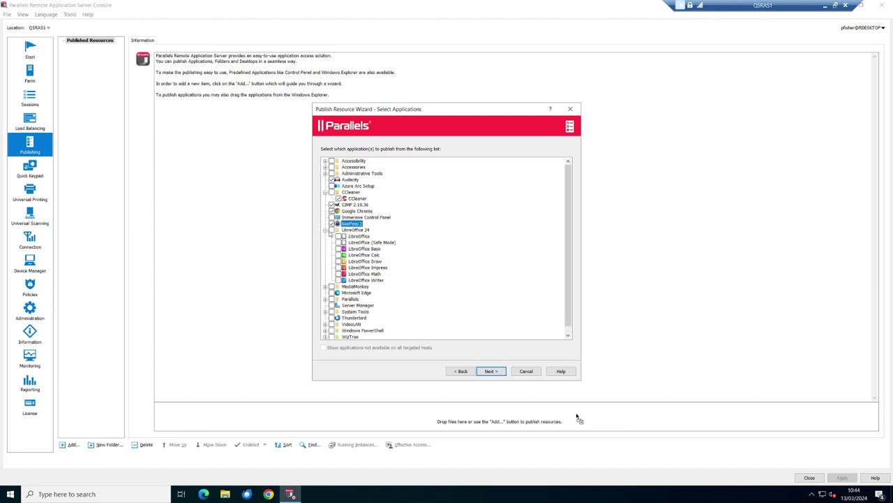
left_click(333, 230)
scroll(419, 275, "down", 1)
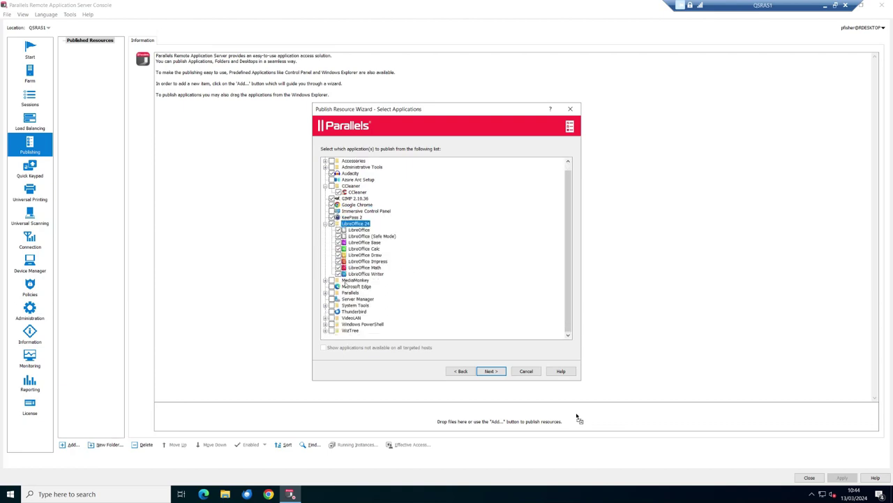
left_click(325, 280)
left_click(338, 286)
scroll(423, 293, "down", 2)
left_click(332, 286)
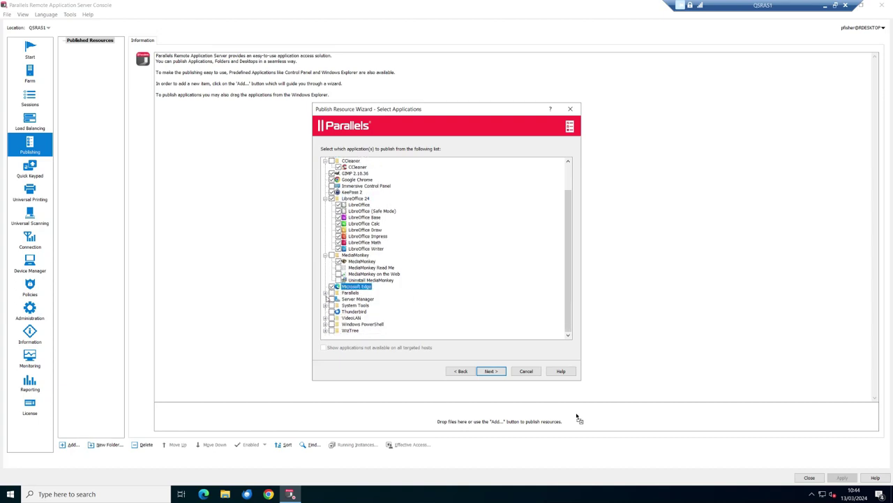
left_click(332, 311)
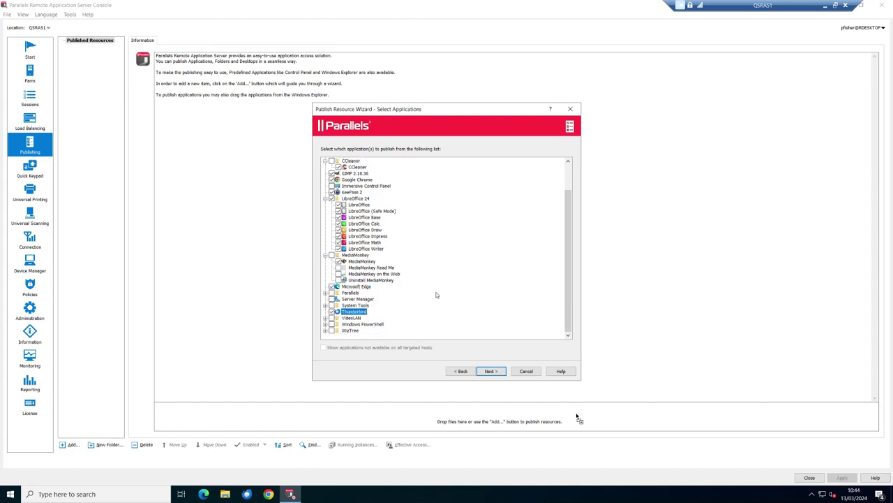
scroll(436, 294, "up", 3)
Step: Keep the apps enabled, review the settings summary, and publish the selected applications
left_click(490, 371)
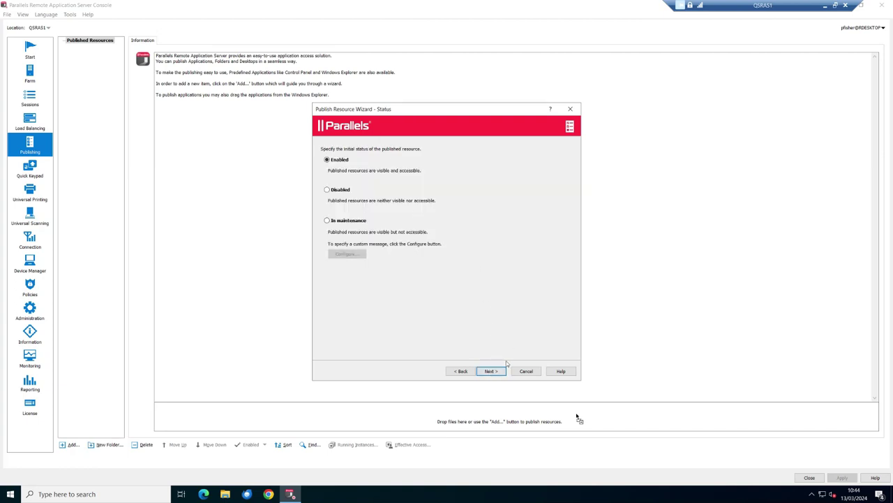
left_click(501, 375)
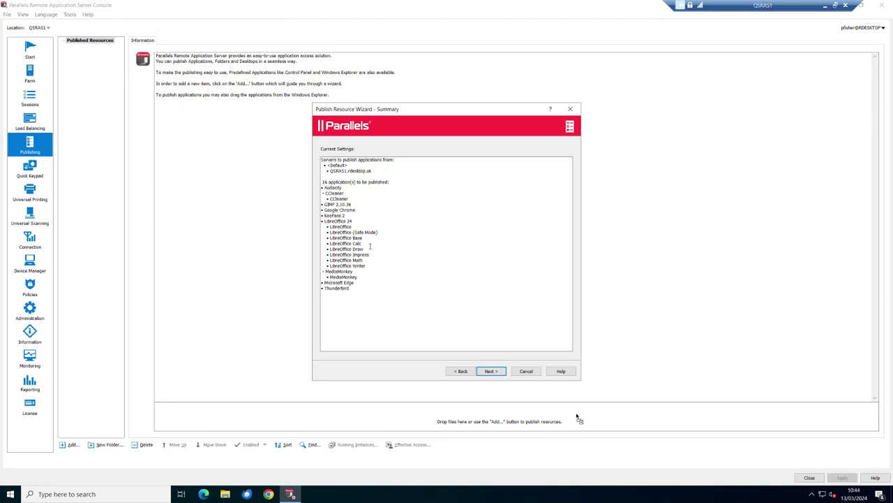
left_click_drag(364, 296, 304, 142)
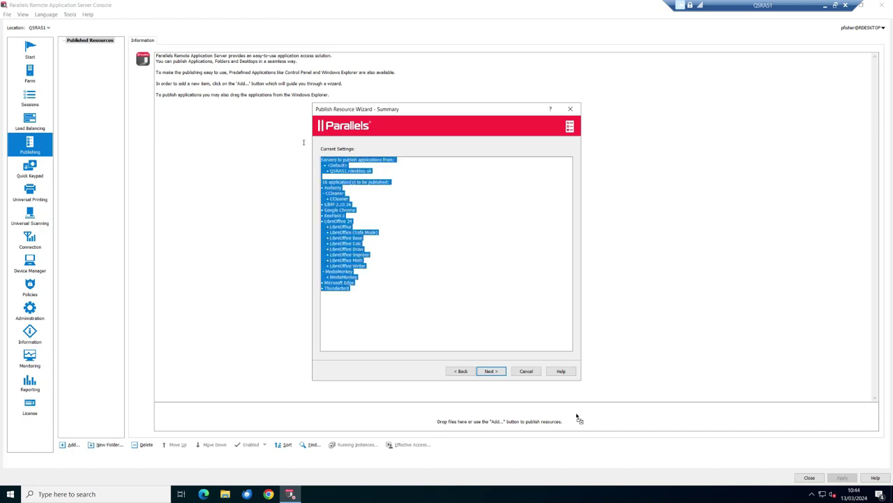
left_click_drag(365, 277, 302, 189)
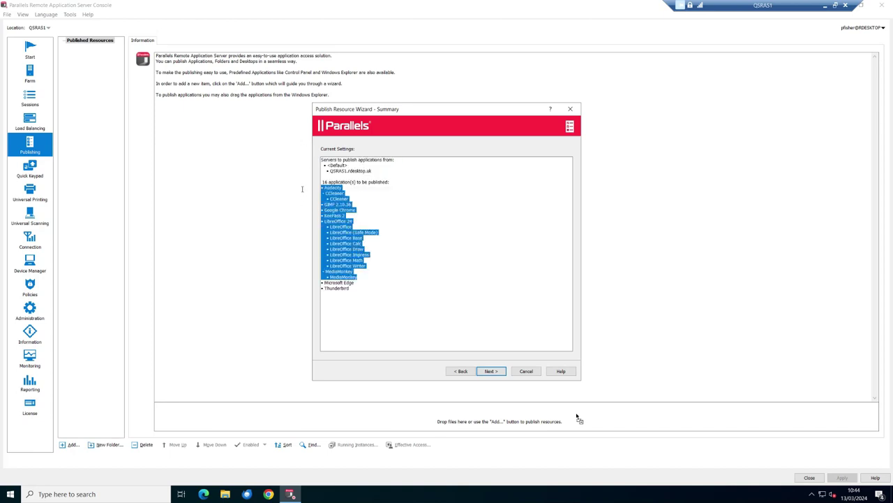
left_click_drag(353, 171, 296, 169)
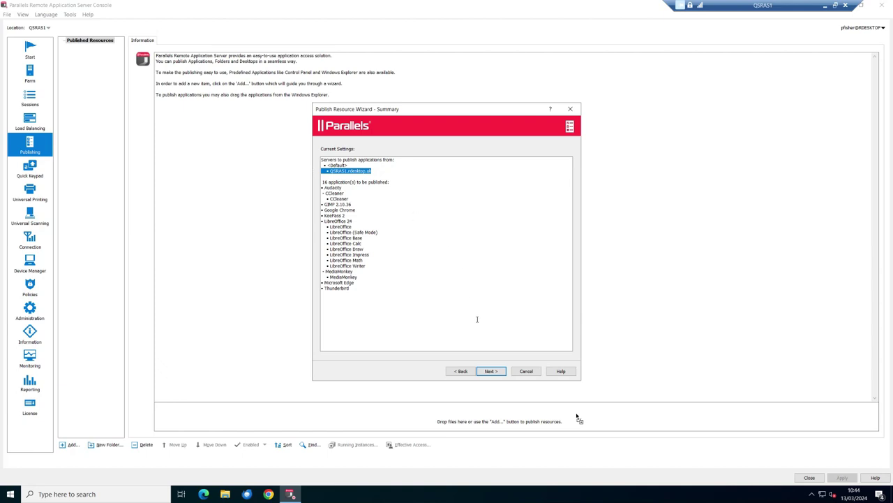
left_click(496, 372)
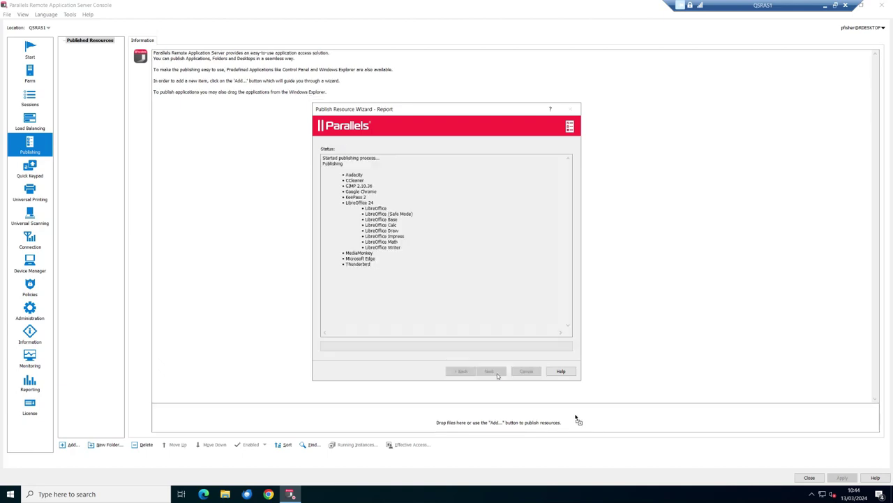
left_click(498, 372)
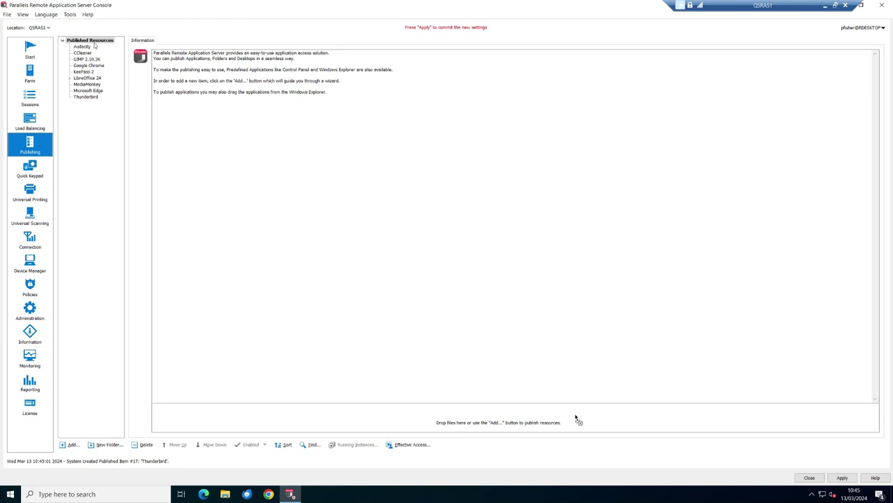
right_click(95, 42)
Step: Start publishing an RD Session Host desktop from the <Default> host pool, reaching the Desktop settings page
left_click(126, 48)
left_click(328, 189)
left_click(492, 372)
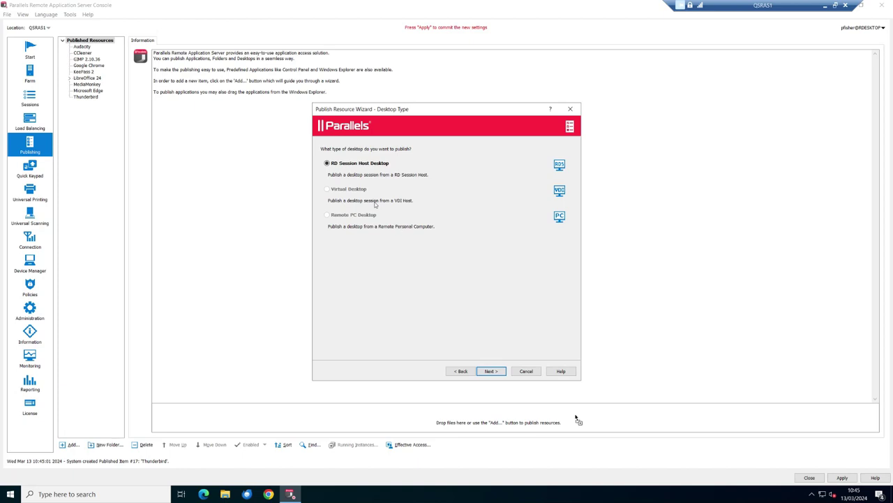
left_click(490, 370)
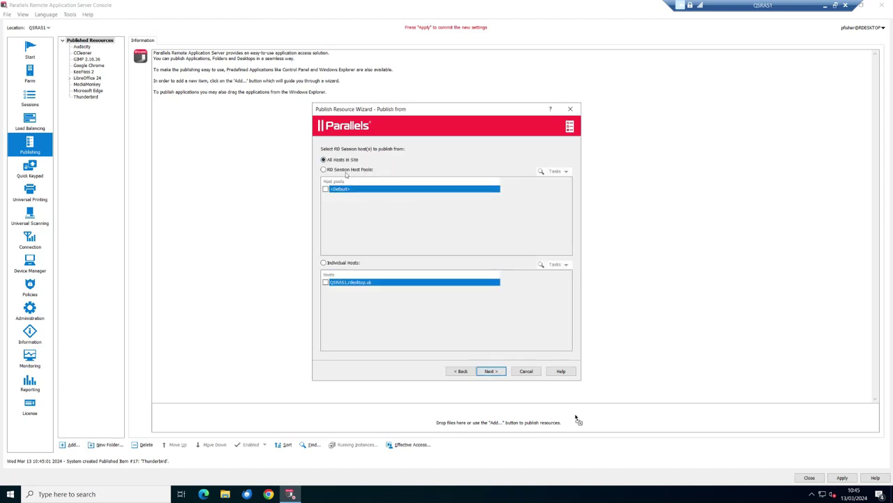
left_click(324, 169)
left_click(326, 190)
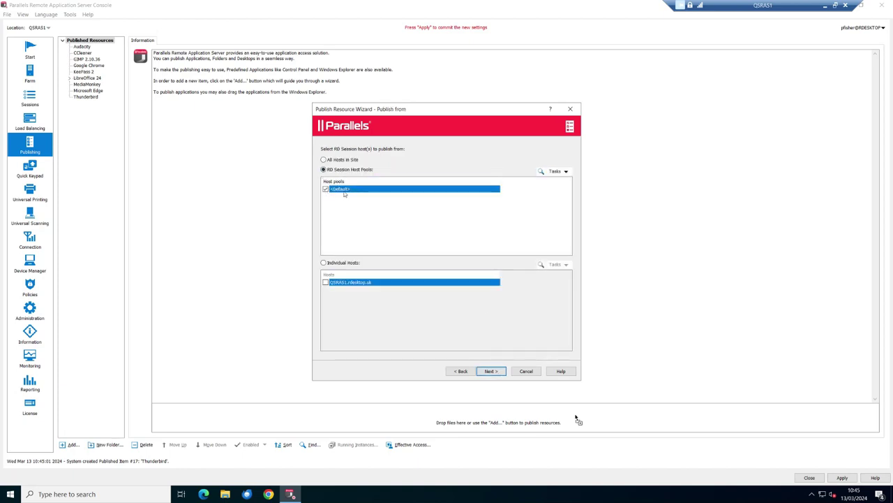
left_click(326, 189)
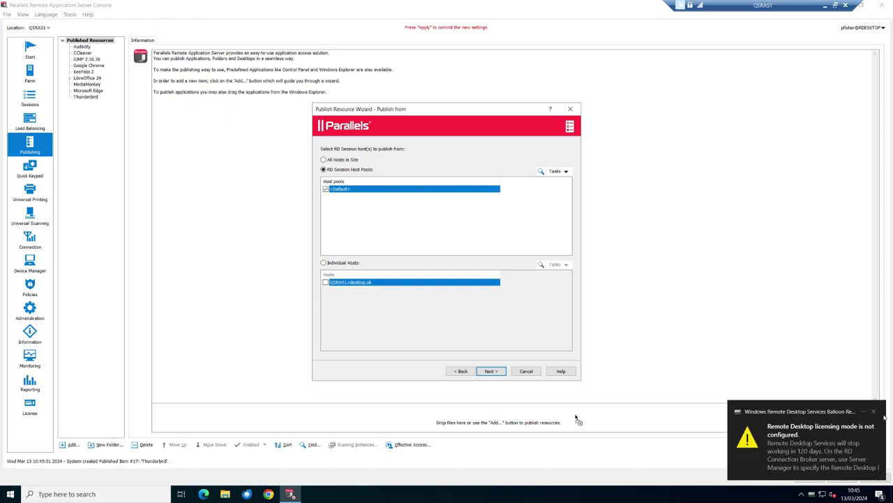
left_click(873, 411)
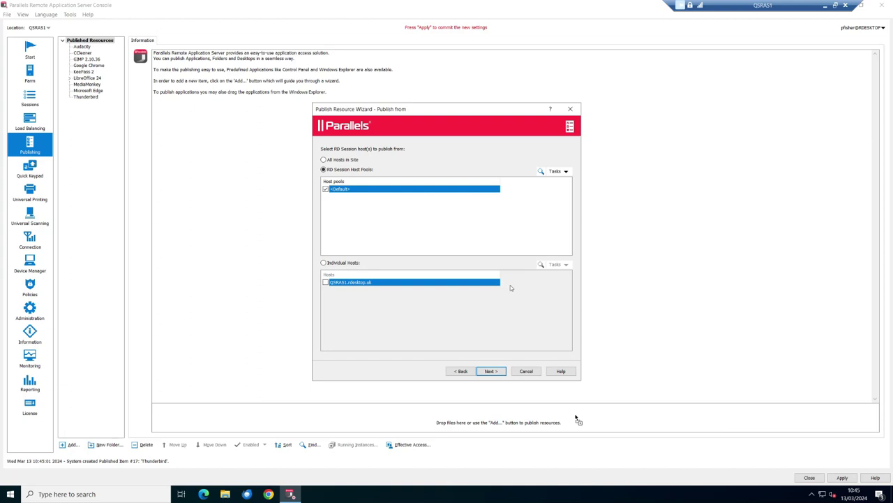
left_click(492, 372)
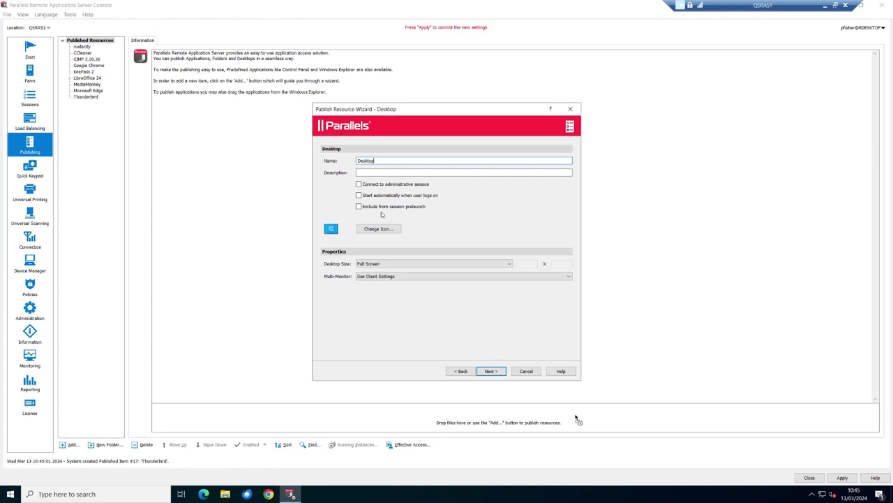
Step: Set the Desktop size to 'Use available area', finish the wizard, and apply the settings
left_click(385, 264)
left_click(382, 272)
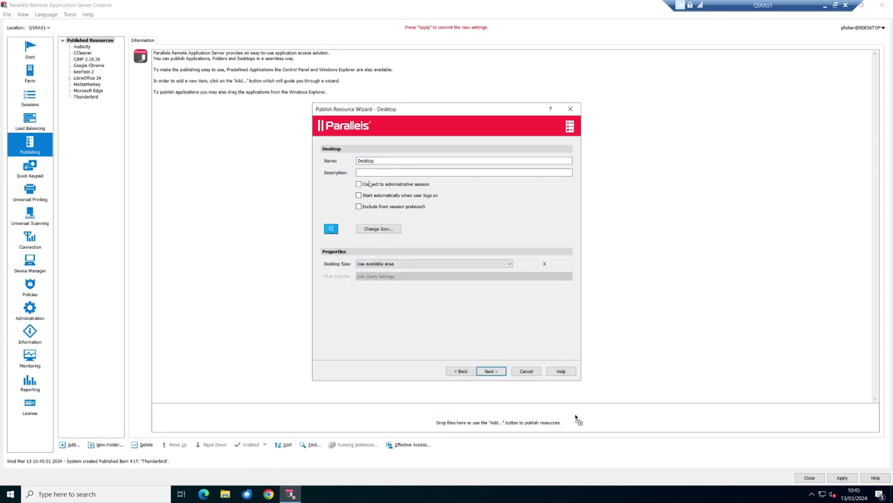
left_click(491, 371)
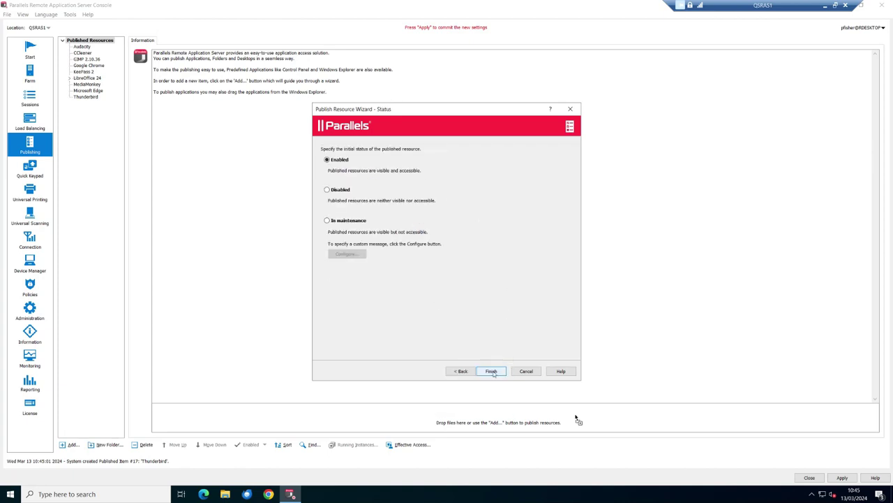
left_click(492, 372)
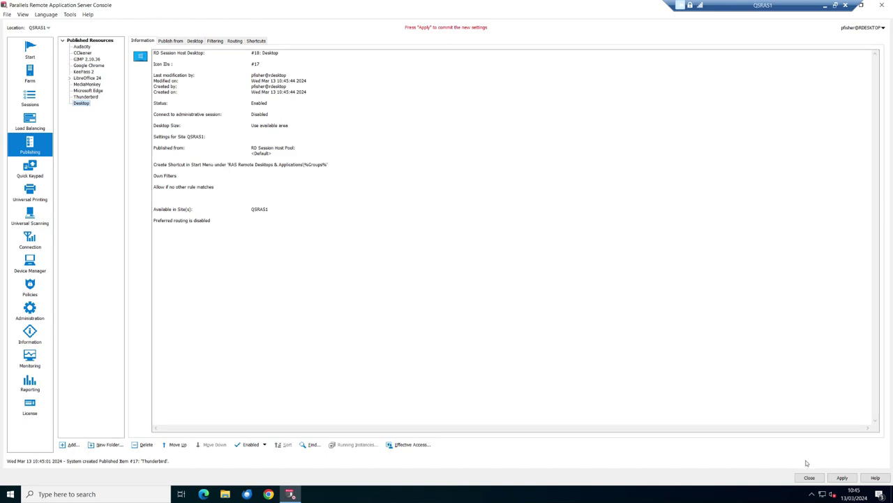
left_click(842, 477)
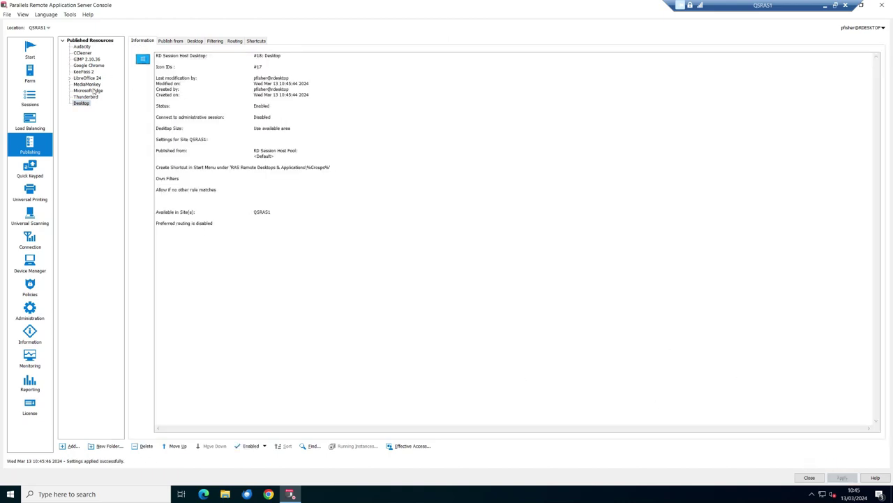
Step: Check the Desktop's Filtering tab, return to Published Resources, and minimize the remote session
left_click(214, 41)
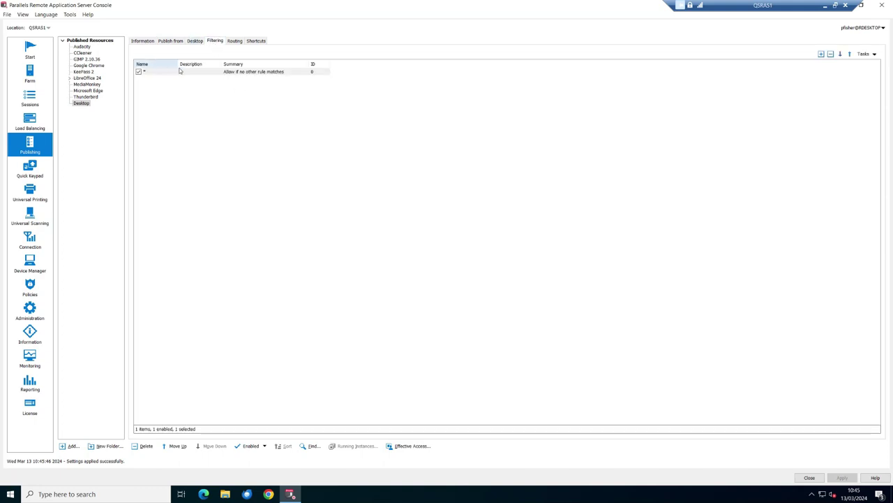
left_click_drag(146, 73, 153, 74)
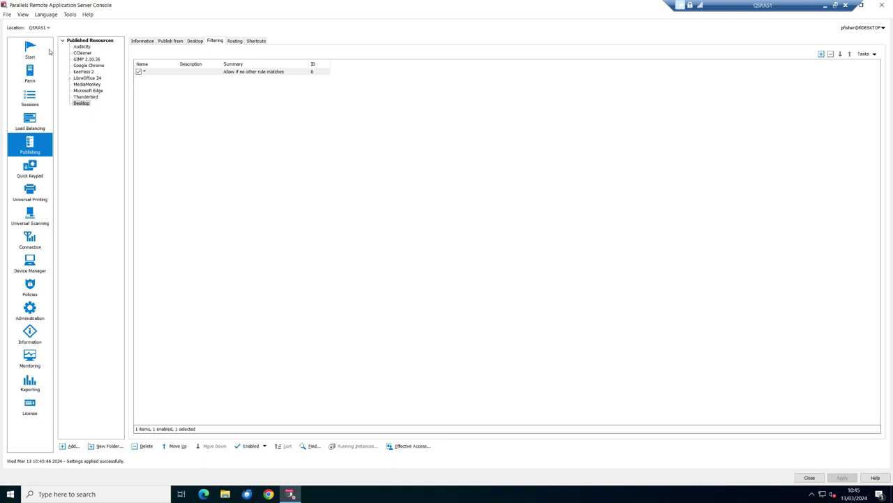
left_click(87, 40)
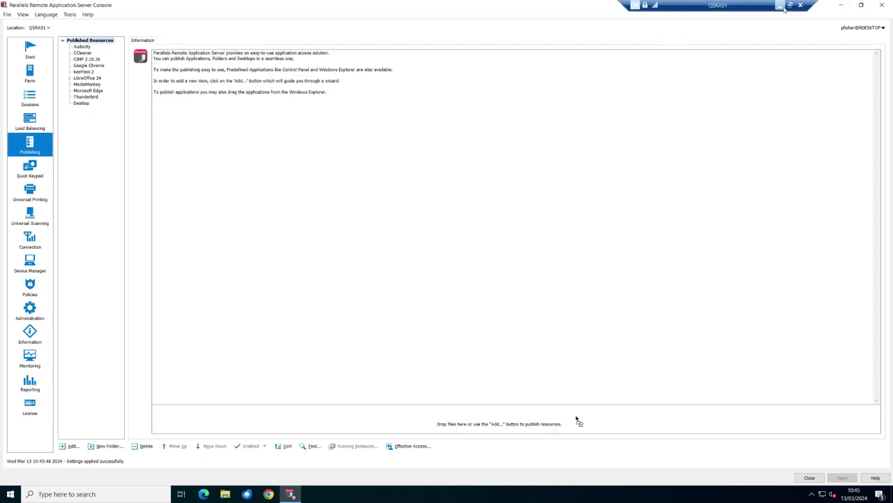
left_click(780, 6)
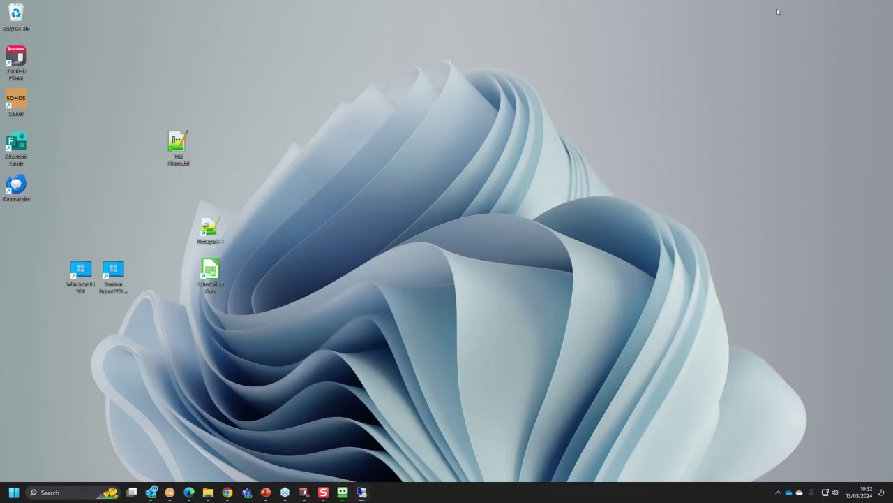
Step: Load qsras1.rdesktop.uk in a new Chrome window and expand the certificate warning's Advanced options
right_click(228, 492)
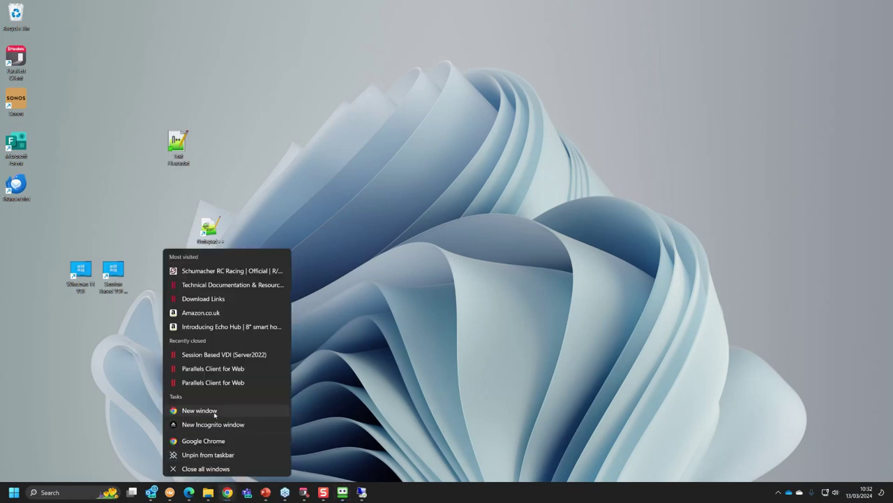
left_click(255, 409)
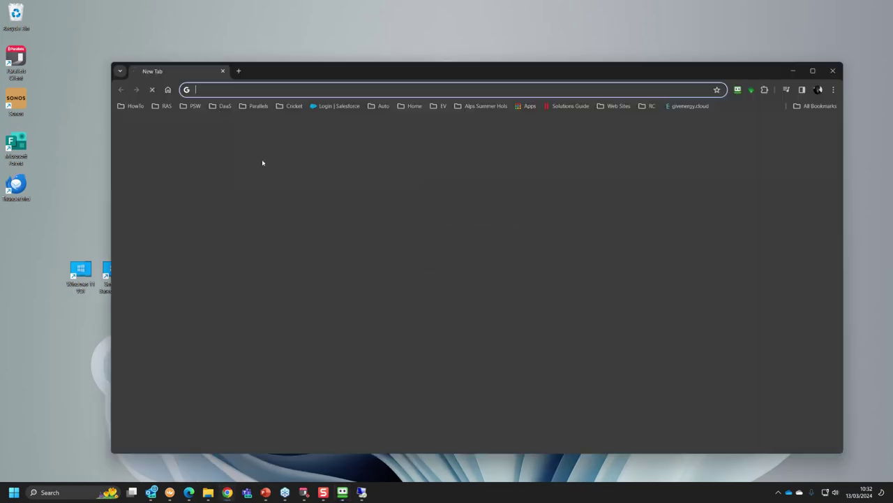
left_click(261, 90)
type("qras")
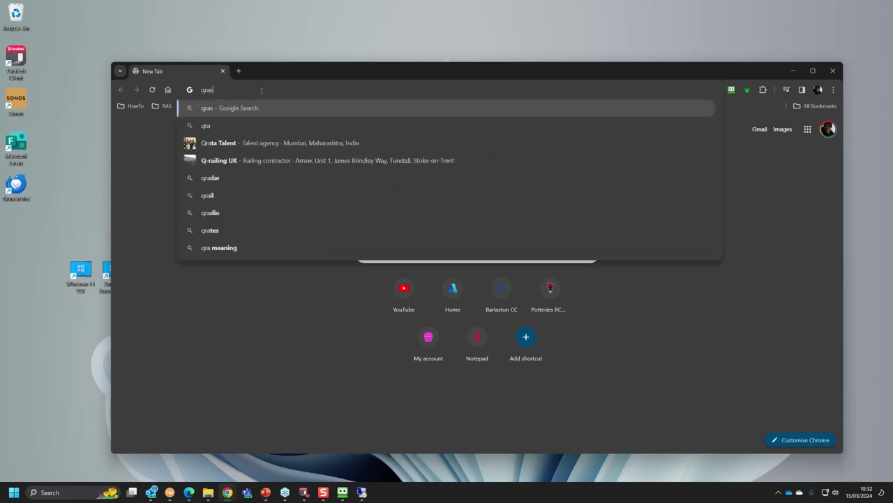
key("Escape")
key("super+Tab")
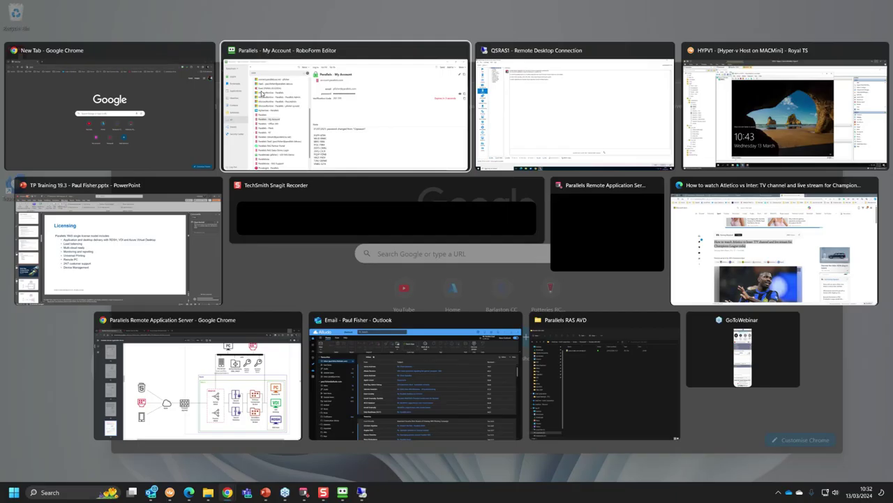
key("Escape")
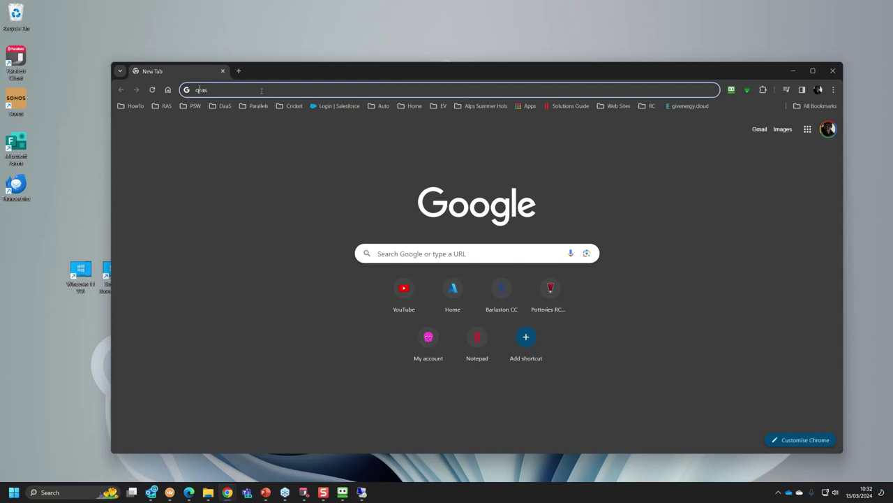
type("qsras1")
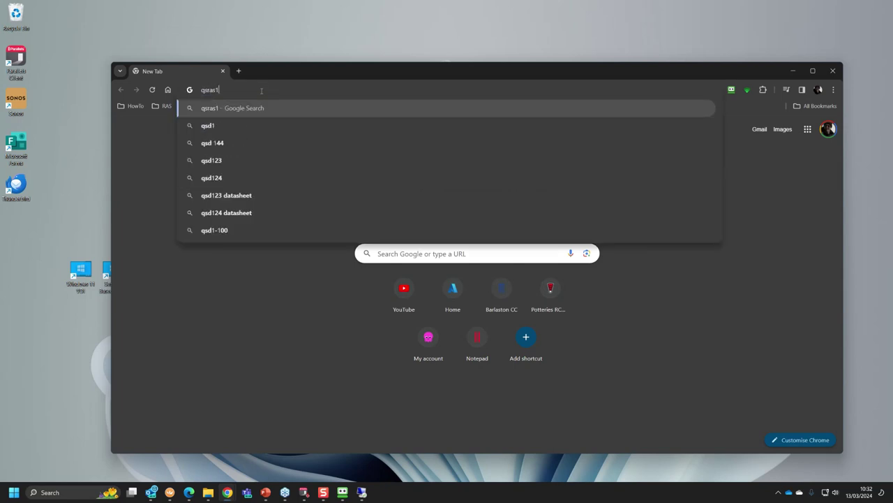
type(".rdesktop.uk")
key("Return")
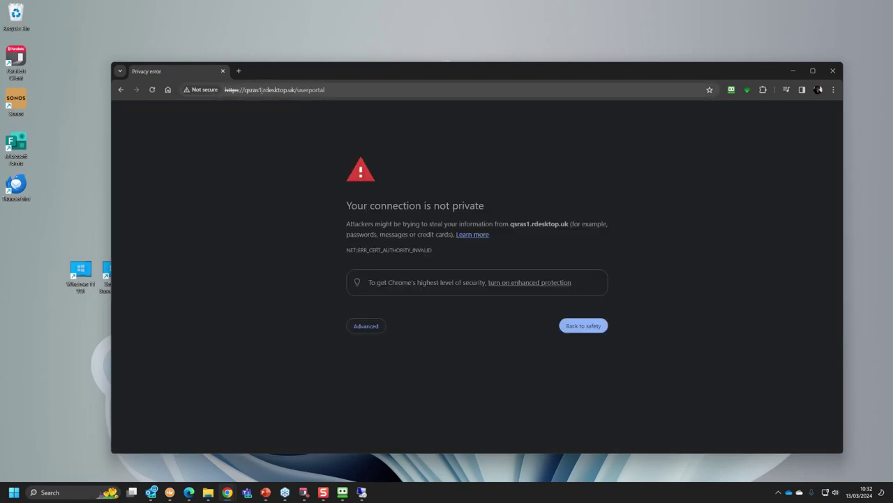
left_click_drag(325, 71, 208, 215)
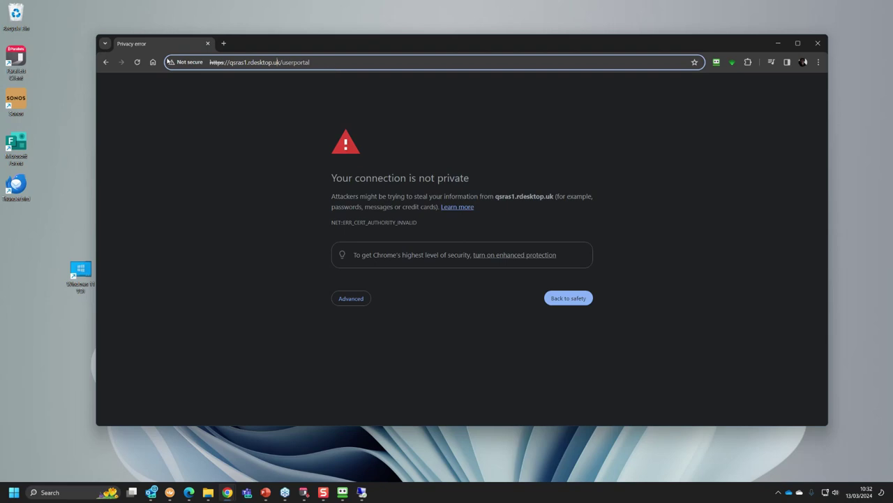
left_click(352, 300)
Step: Proceed past the certificate warning to the user portal and accept its cookies
left_click(385, 365)
left_click_drag(377, 48, 360, 40)
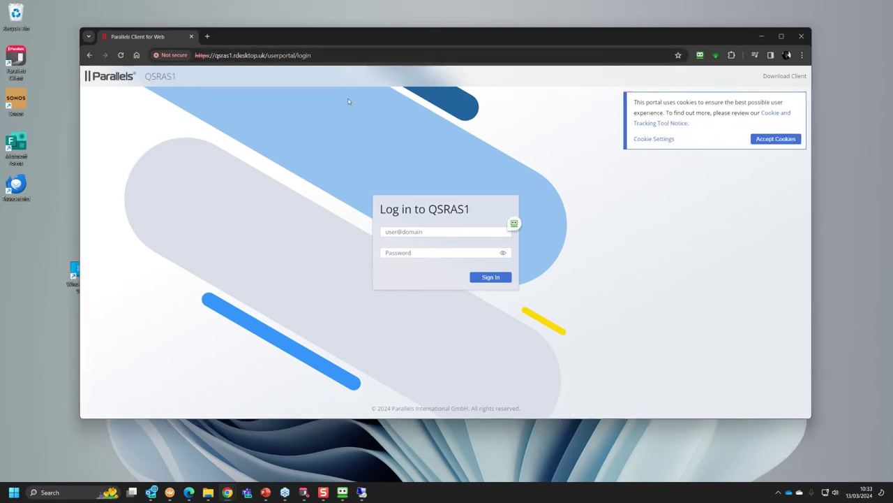
left_click(776, 139)
Step: Sign in with the user's username and password, decline auto login, and choose Use Web Browser
left_click(484, 234)
type("paul")
key("Tab")
type("••••••••")
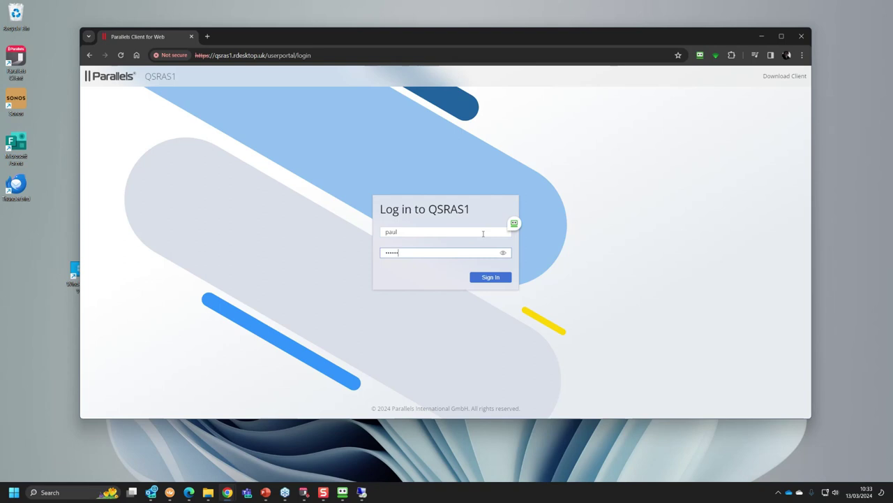
type("•••")
left_click(495, 278)
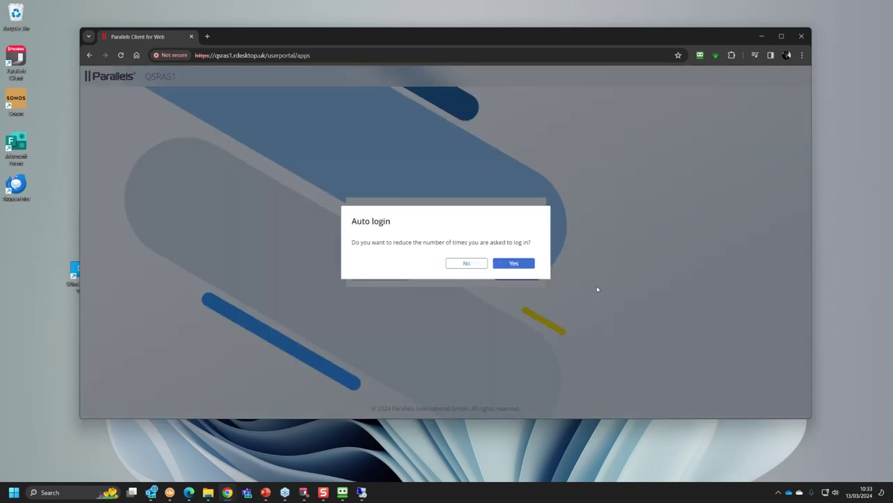
left_click(472, 264)
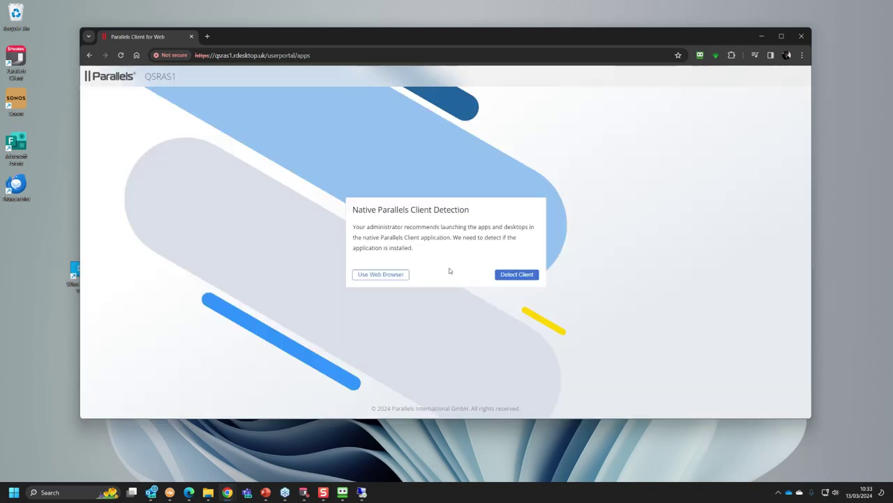
left_click(384, 275)
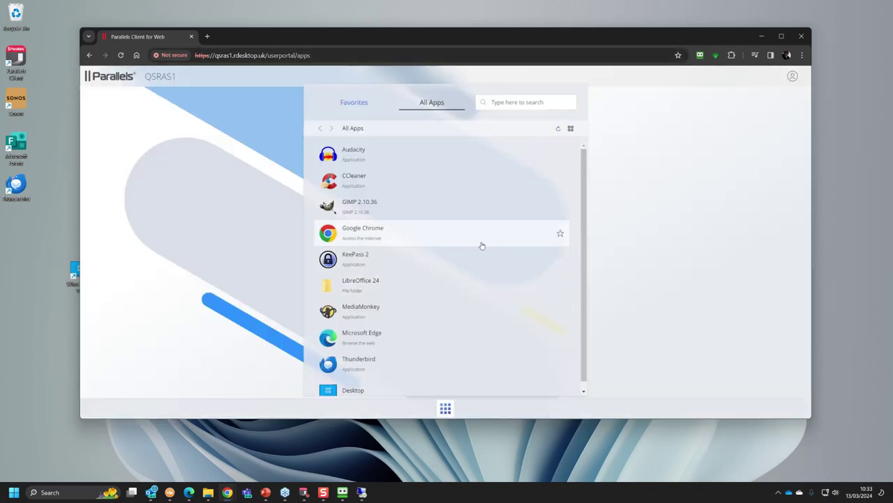
Step: Scroll to the bottom of the All Apps list and launch the Desktop resource
scroll(441, 265, "down", 1)
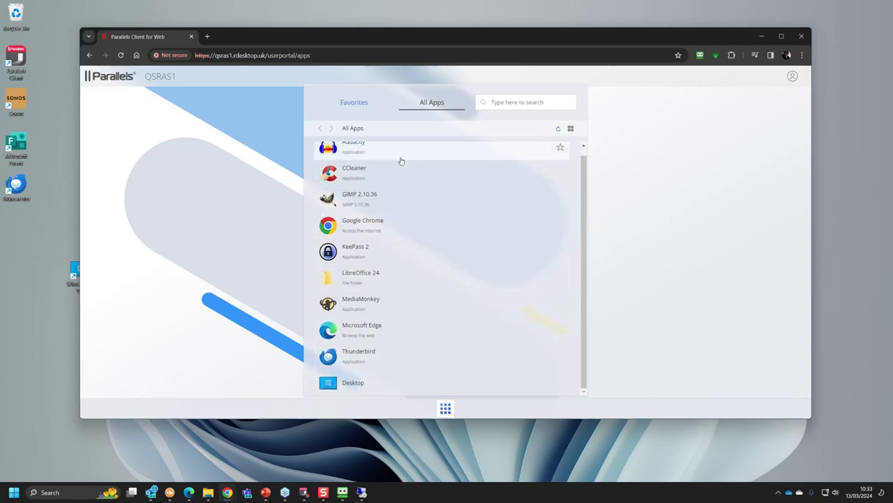
left_click(358, 386)
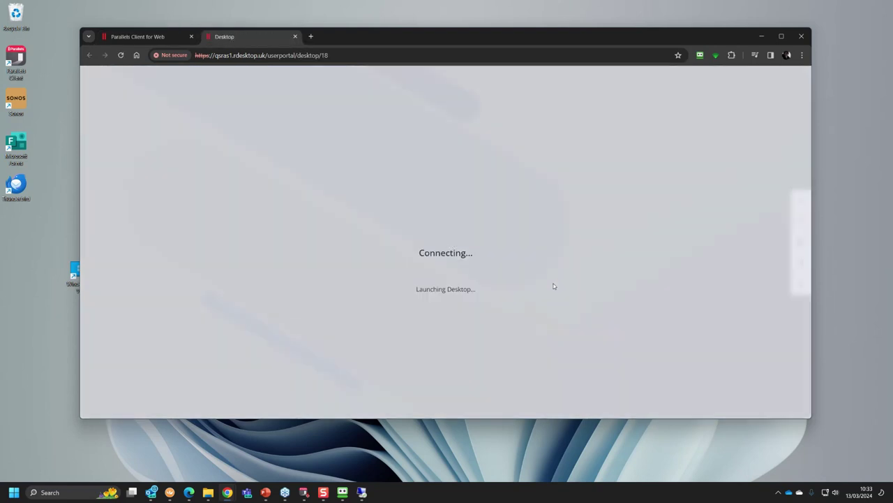
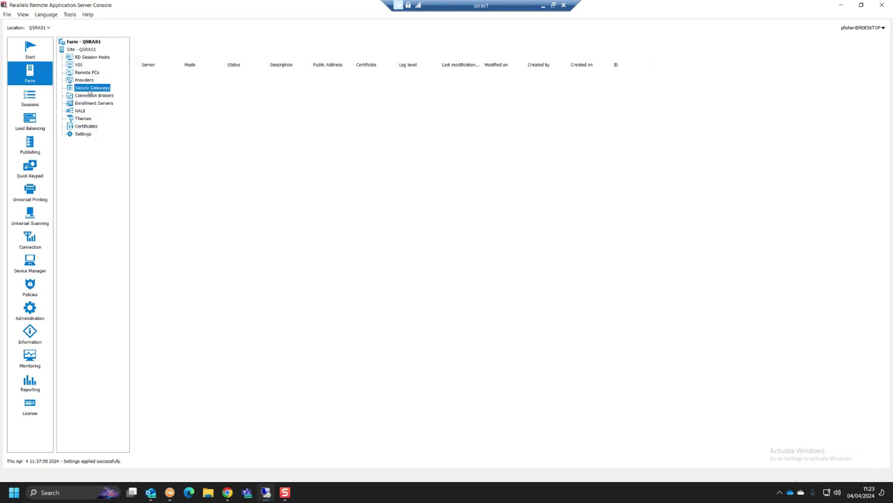
Step: Widen the Server column so the QSRAS1.rdesktop.uk gateway with status OK is fully visible
double_click(183, 64)
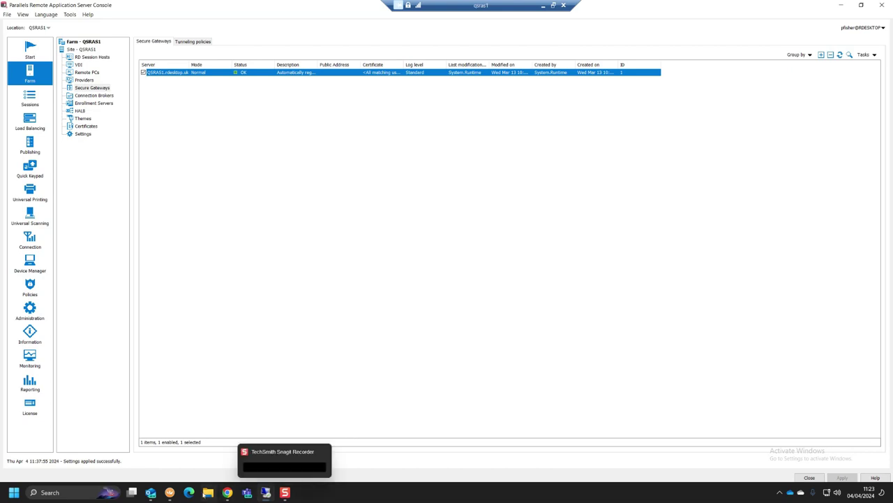
mouse_move(264, 494)
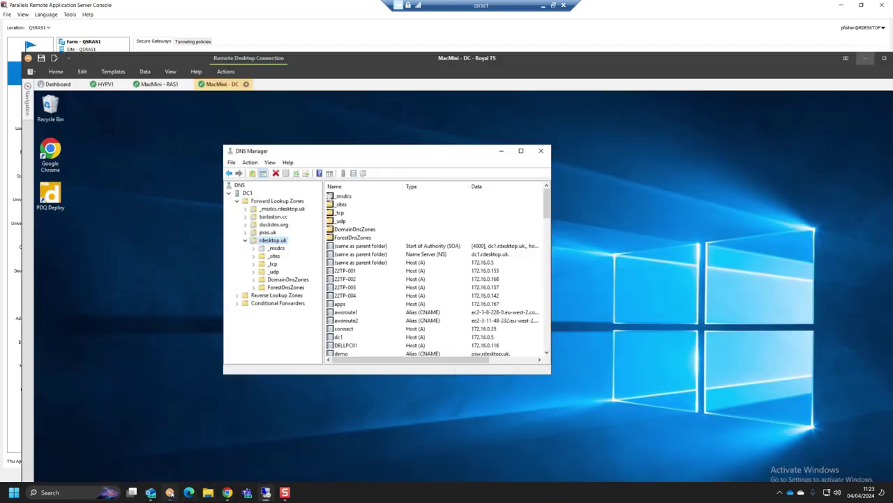
Step: In DNS Manager, start a new host record named 'quickstart' in the rdesktop.uk zone
left_click(170, 492)
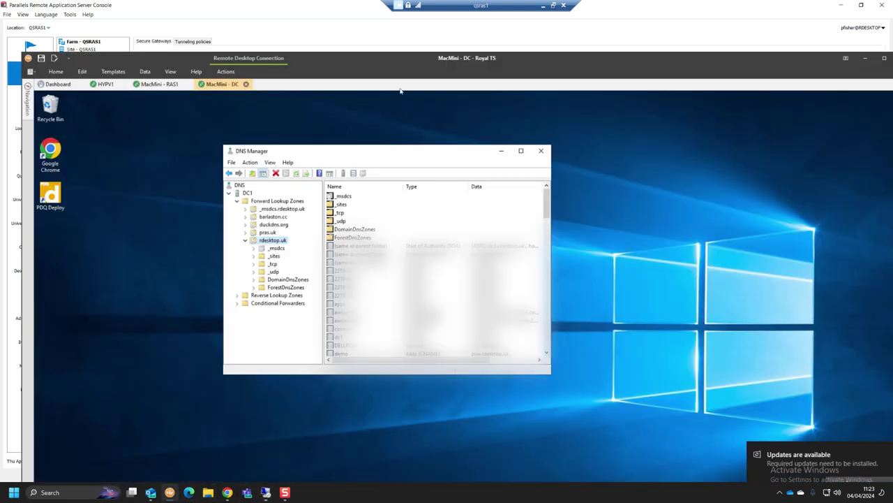
double_click(356, 63)
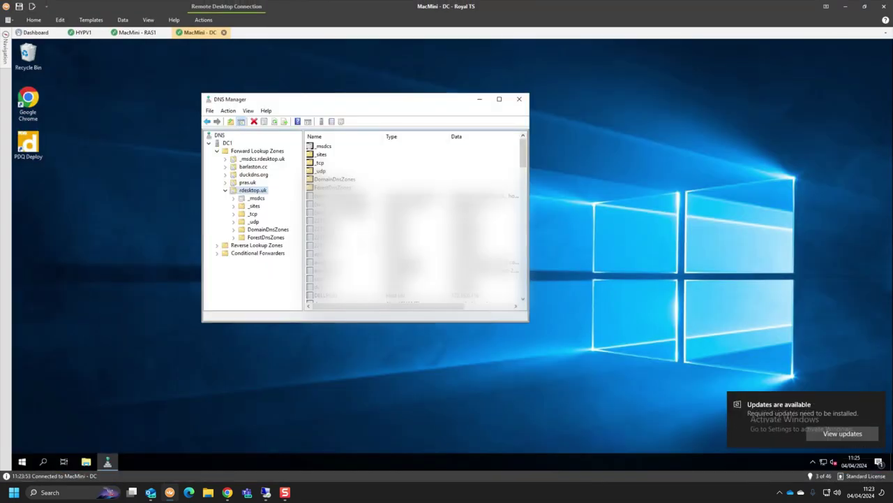
left_click(249, 190)
left_click_drag(529, 324, 657, 391)
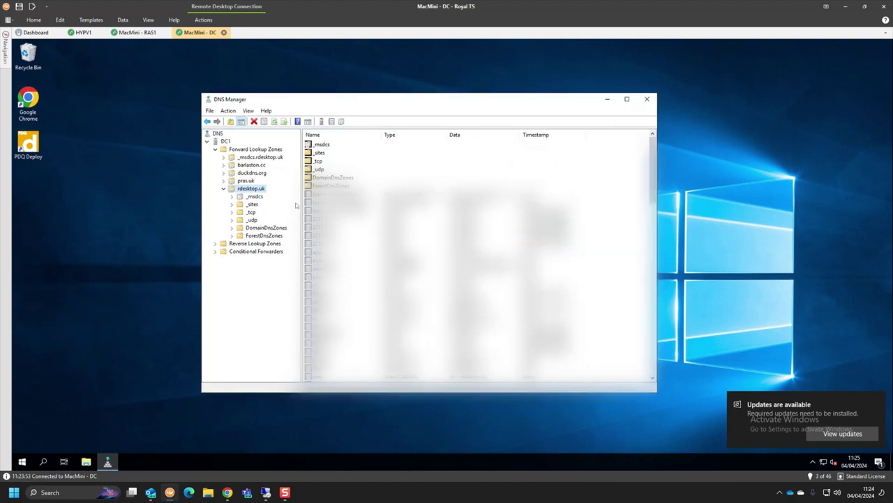
right_click(260, 192)
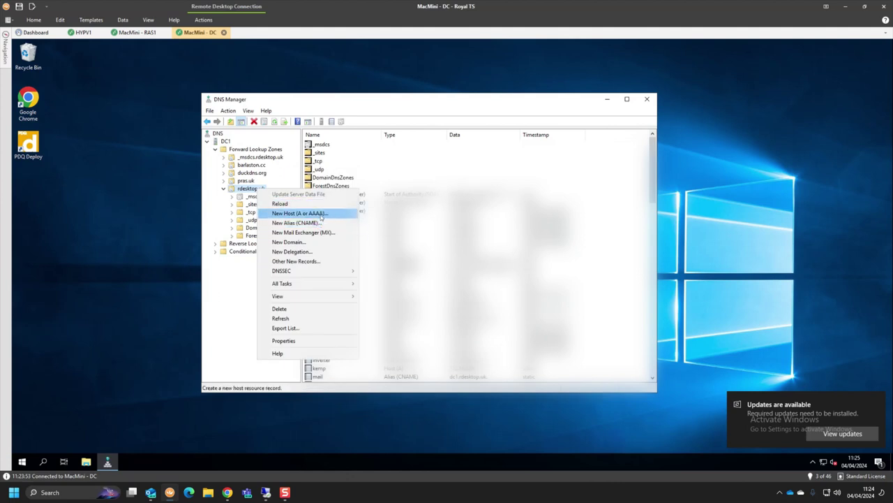
left_click(318, 213)
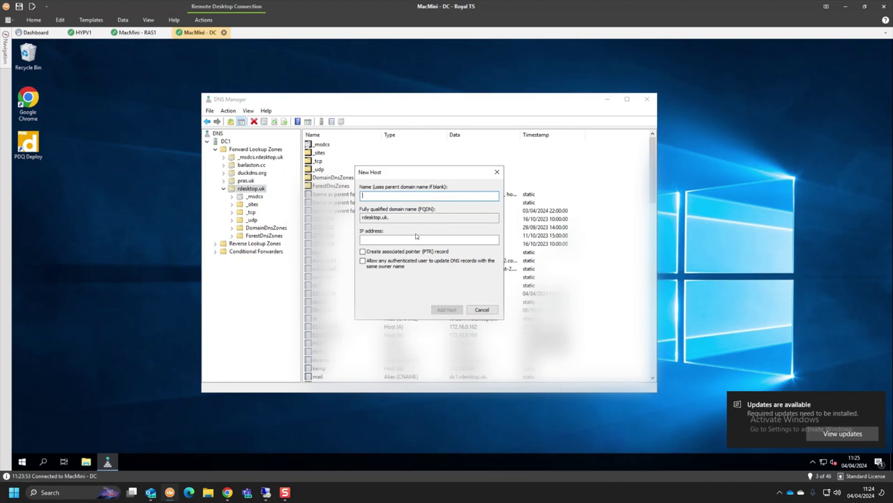
type("quickstart")
left_click(402, 239)
Step: Switch to the Parallels RAS console session and search for cmd
left_click(266, 492)
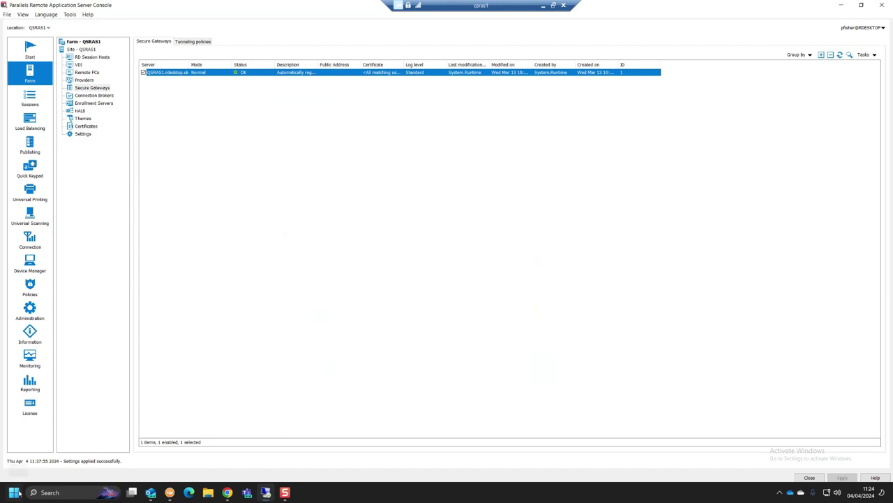
left_click(14, 492)
type("cmd")
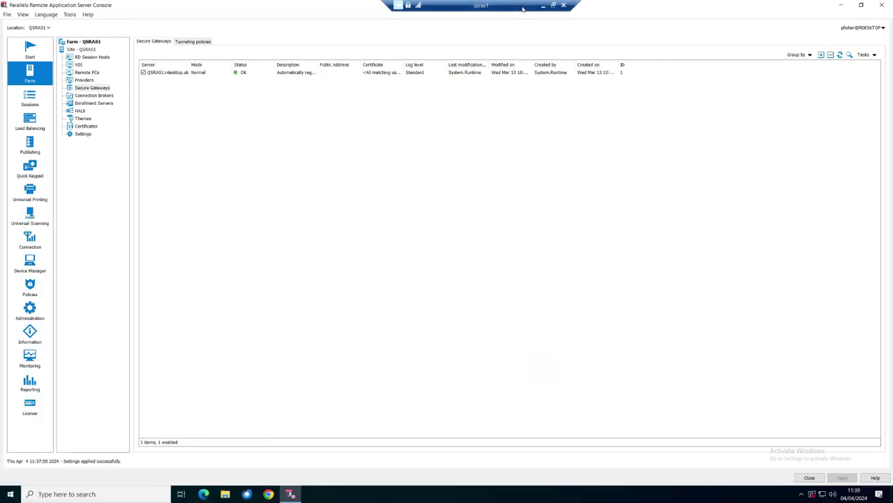
Step: Open a Command Prompt on the qsras1 server
left_click(552, 5)
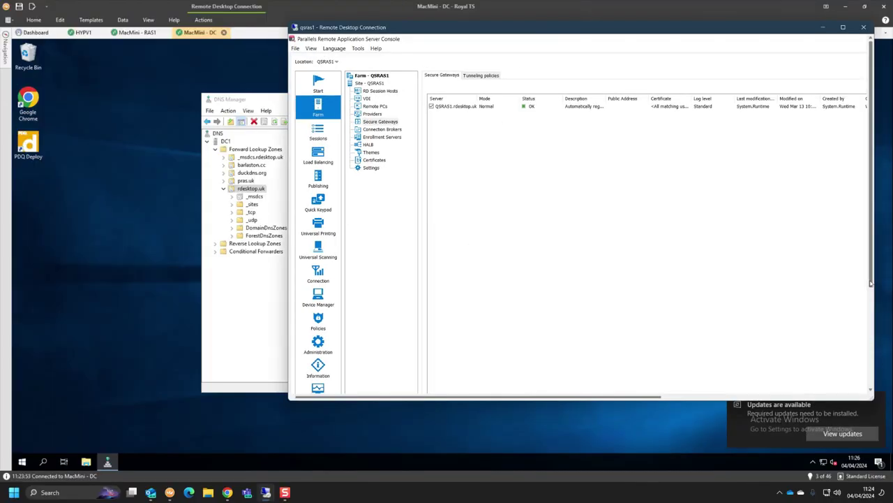
left_click_drag(871, 161, 871, 260)
left_click(302, 385)
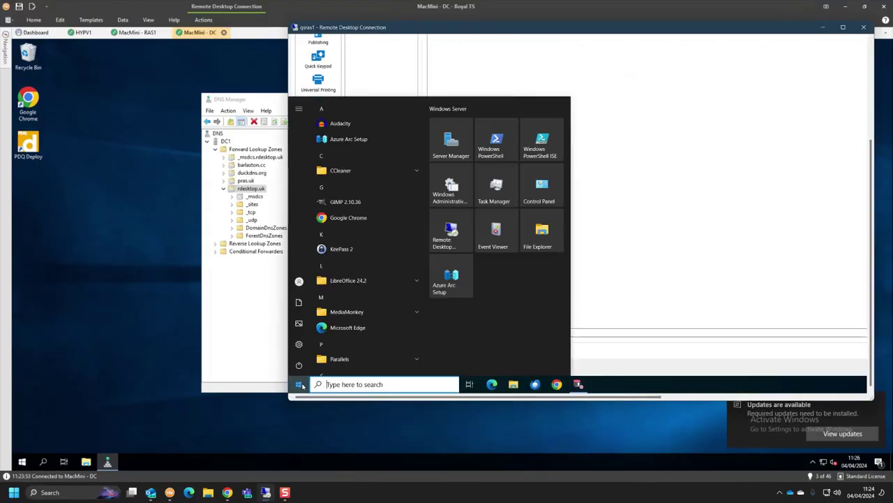
type("cmd")
key("Return")
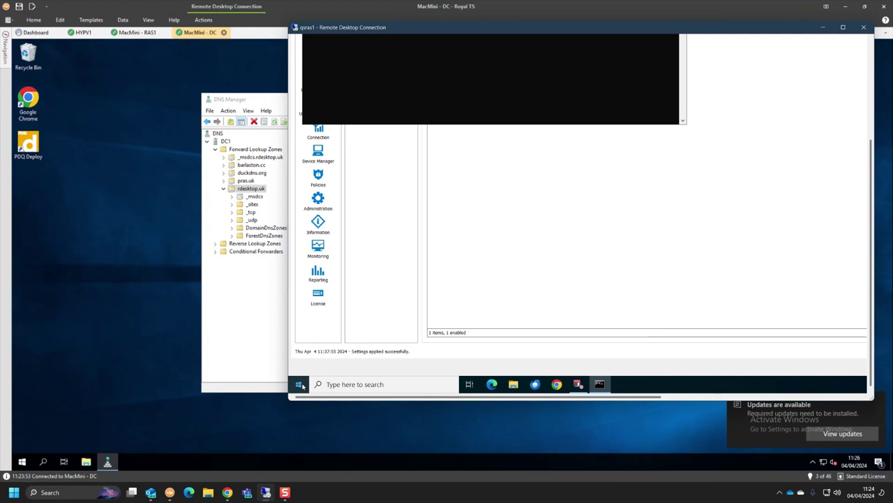
Step: Run ipconfig and copy the IPv4 address 172.16.0.169
left_click_drag(871, 246, 871, 155)
type("ipconfig")
key("Return")
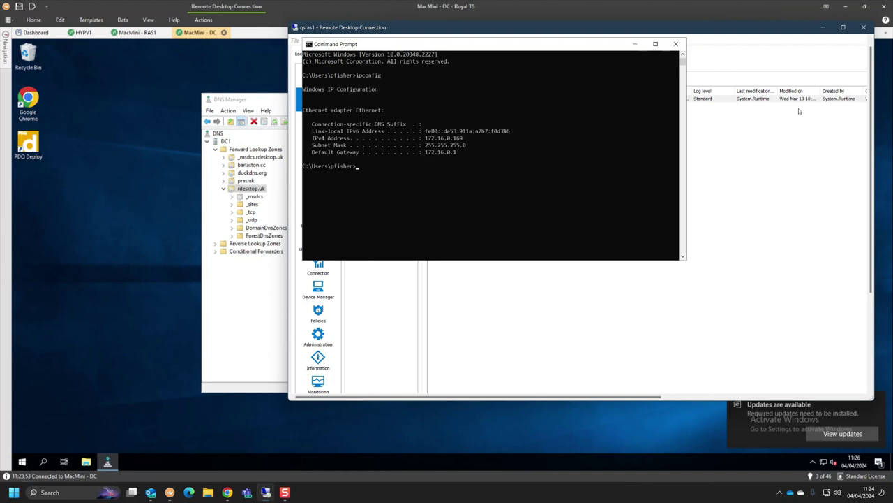
left_click_drag(424, 139, 465, 142)
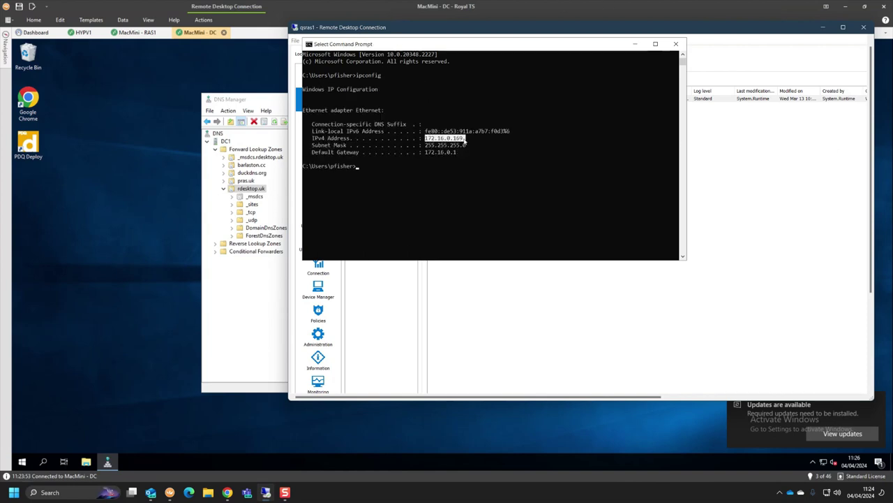
right_click(464, 140)
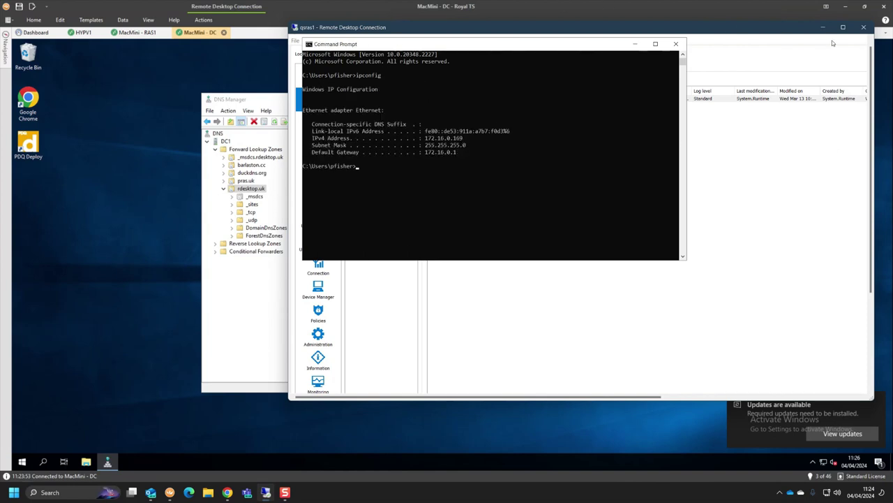
Step: Paste 172.16.0.169 into the quickstart host record and add it to DNS
left_click(169, 492)
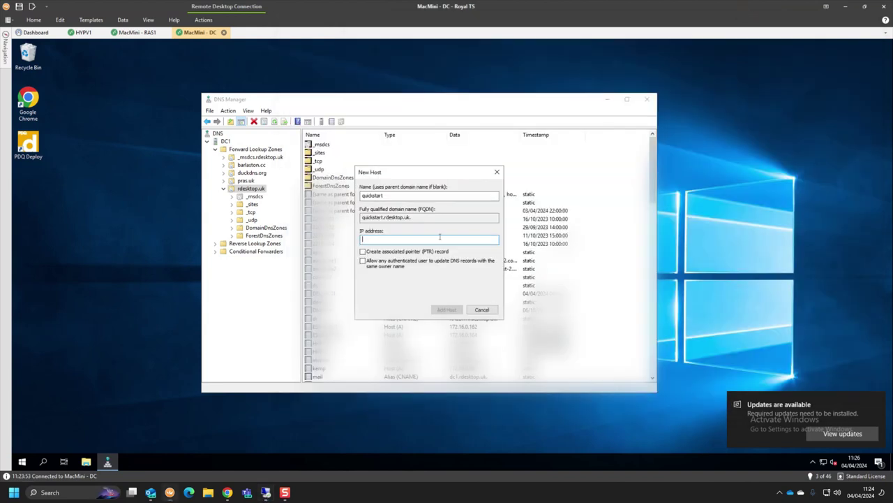
type("172.16.0.169")
left_click(447, 309)
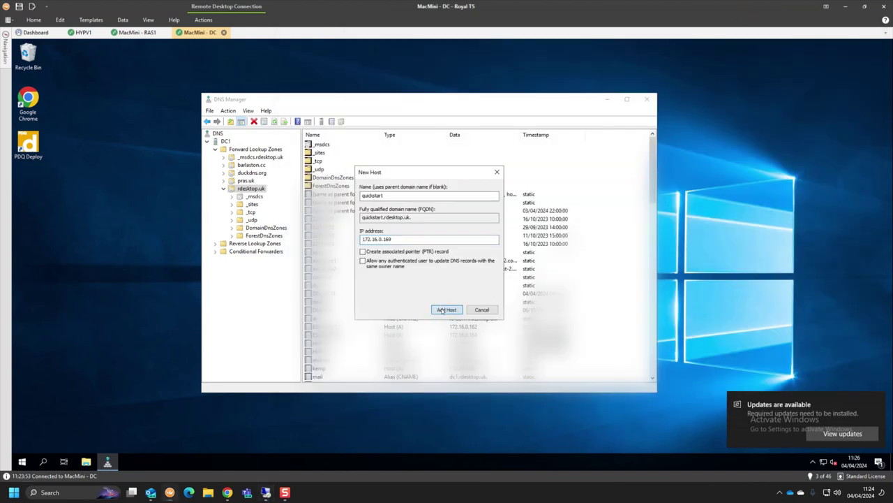
left_click(515, 282)
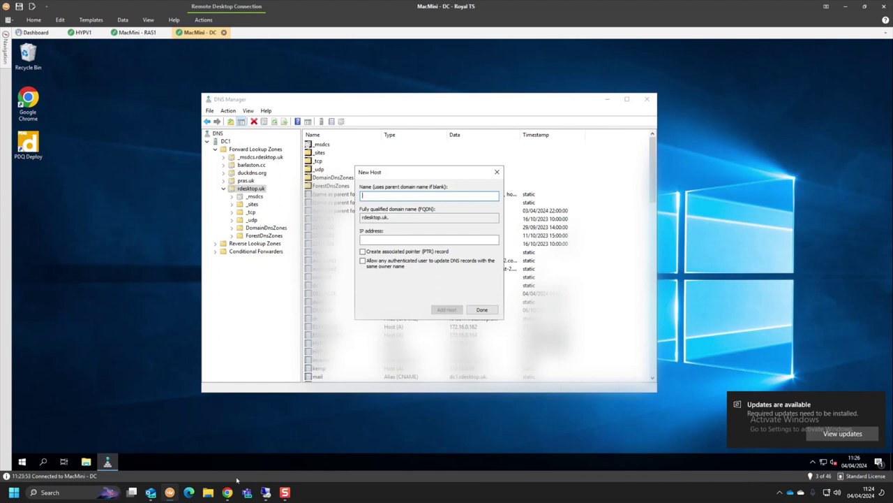
Step: Ping quickstart.rdesktop.uk from a local Command Prompt to confirm it resolves
left_click(14, 492)
type("cmd")
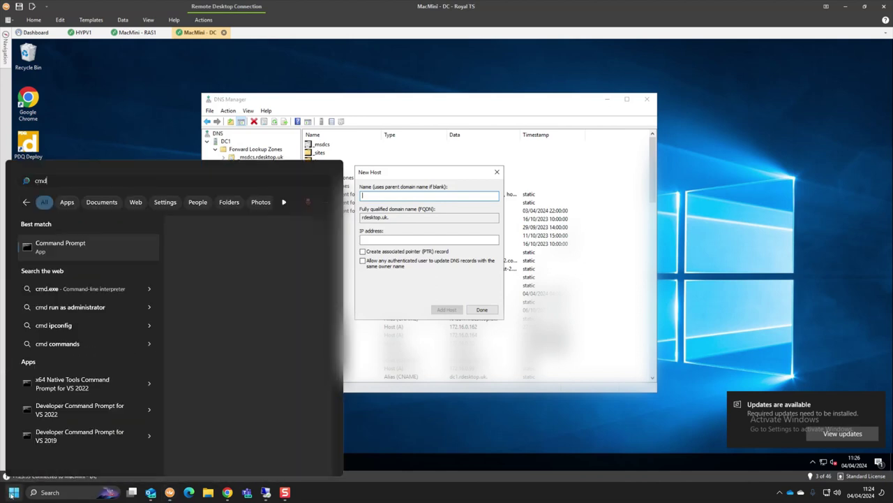
key("Return")
type("ping")
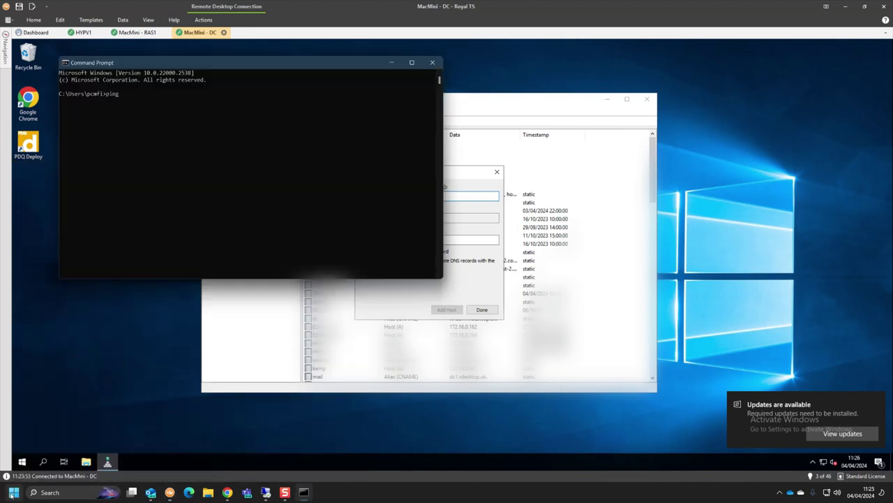
type(" quickstart.rdesktop.uk")
key("ctrl+c")
Step: Hide the Command Prompt, close the New Host dialog and minimize Royal TS
left_click(393, 62)
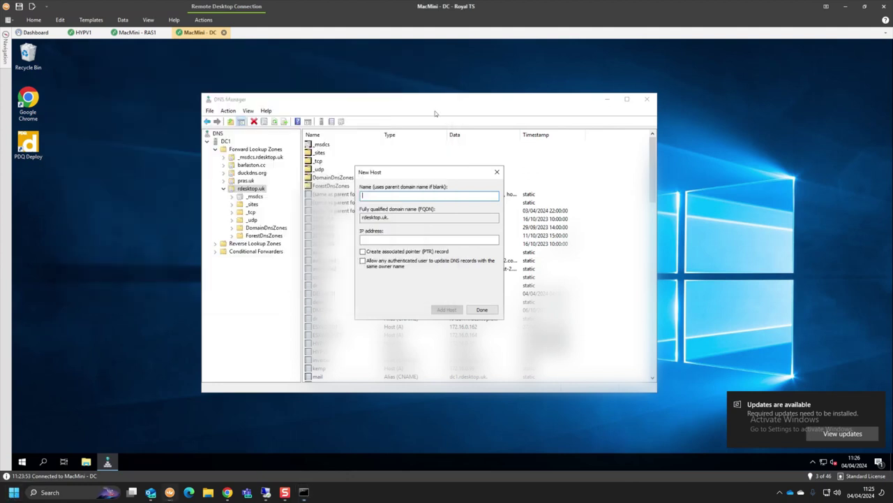
left_click(486, 312)
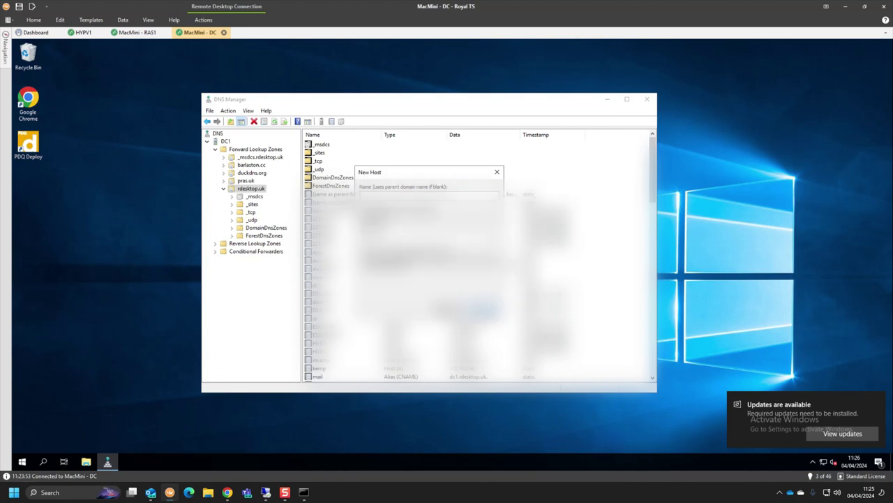
left_click(852, 5)
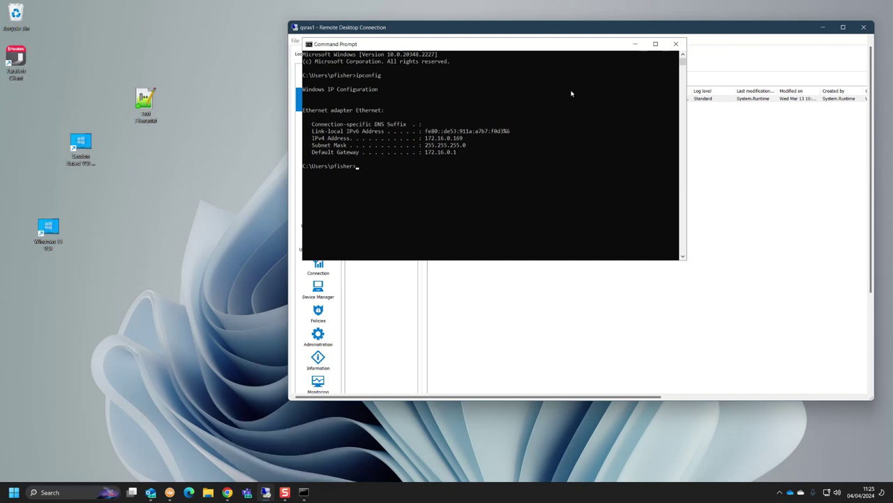
Step: Close the Command Prompt inside the full-screen remote session
left_click(657, 44)
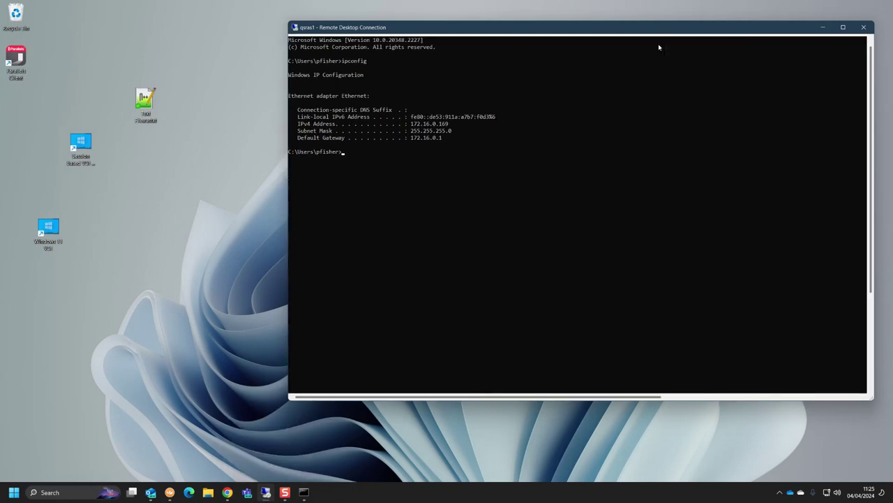
left_click(843, 27)
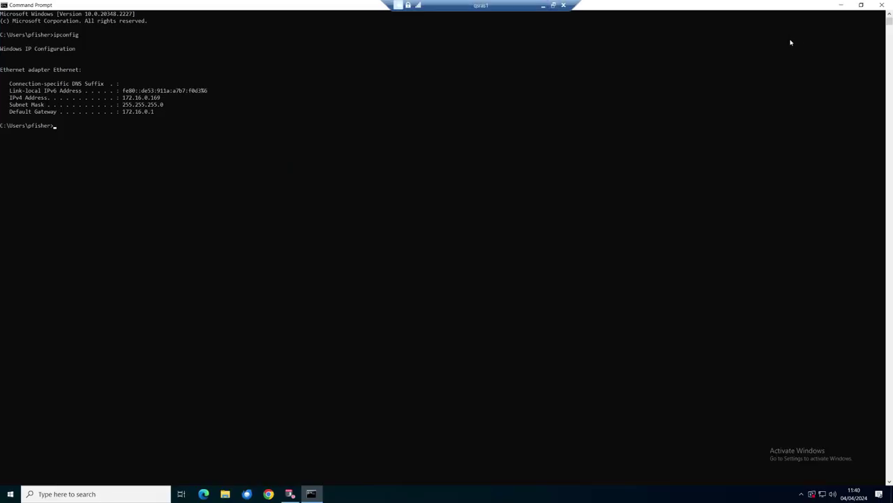
left_click(862, 5)
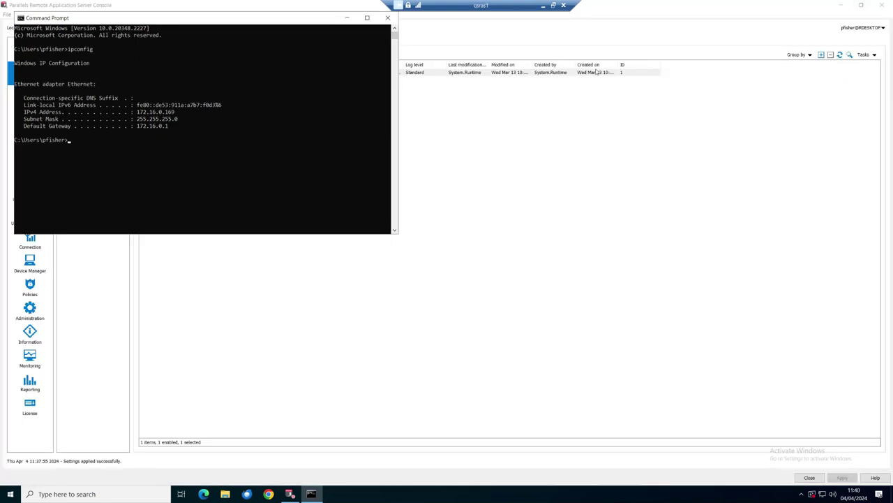
left_click(387, 18)
Step: Start issuing a Let's Encrypt certificate from the farm's Certificates list
left_click(88, 126)
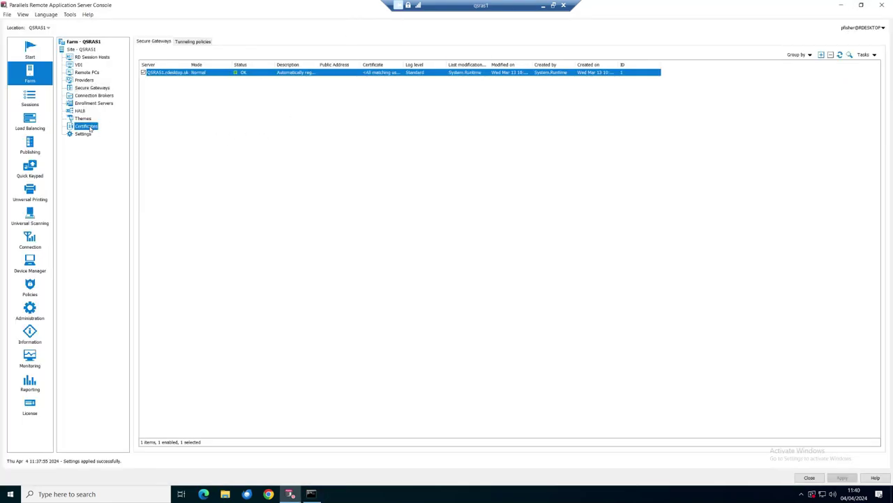
left_click(821, 54)
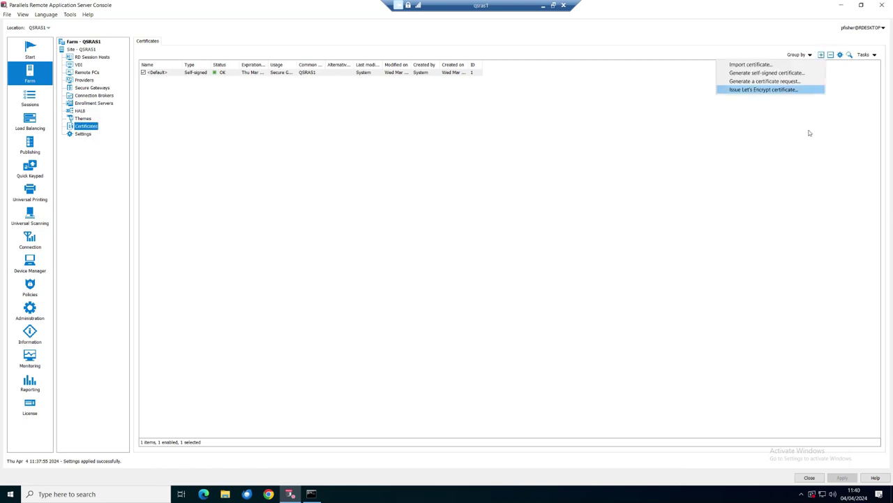
left_click(763, 90)
Step: Accept the Let's Encrypt EULA with an expiration notification e-mail address
left_click(353, 216)
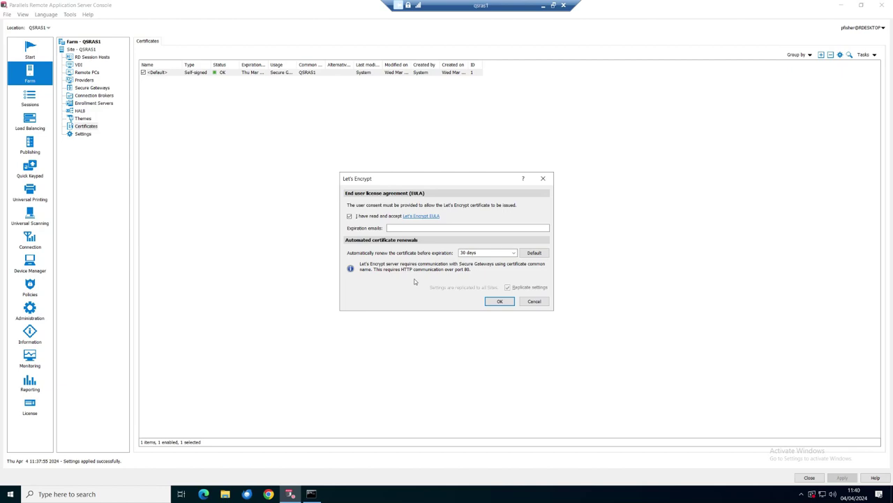
left_click(402, 228)
type("pfisher")
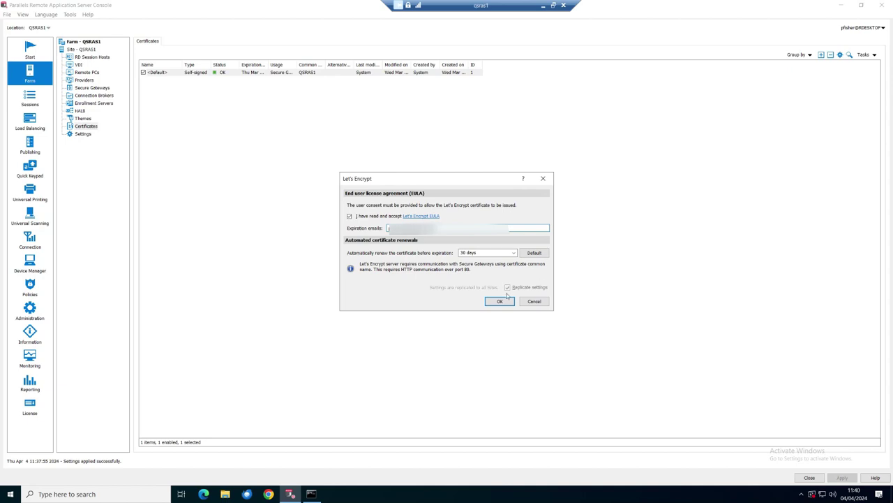
left_click(500, 301)
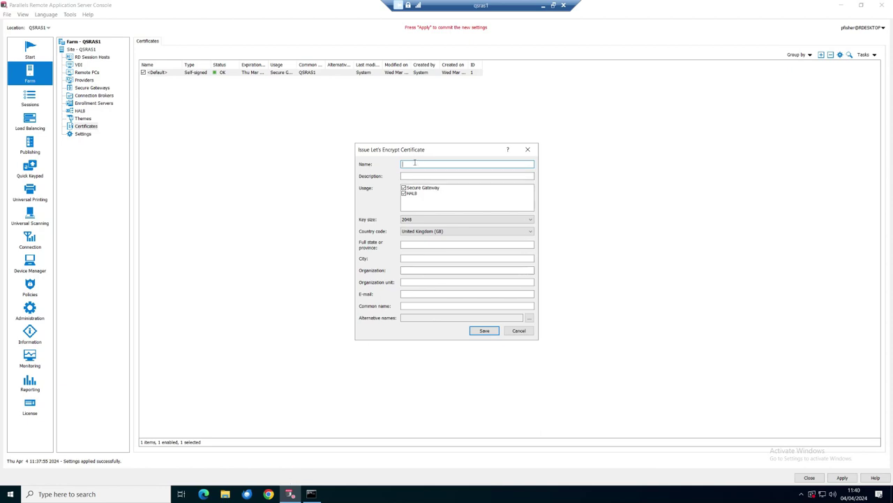
Step: Name the certificate quickstart.rdesktop.uk and set its key size to 4096
type("quicksa")
key("BackSpace")
type("tart.rdesktop.uk")
left_click_drag(461, 162, 370, 164)
left_click(434, 220)
left_click(421, 243)
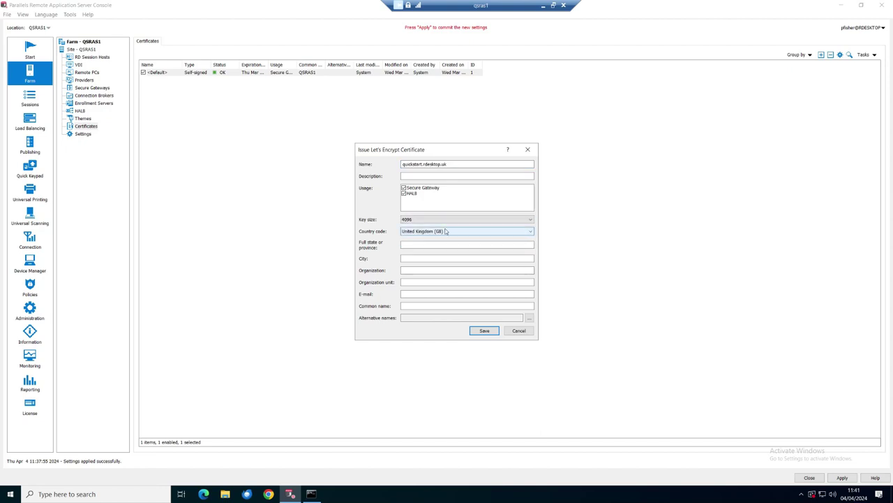
Step: Use quickstart.rdesktop.uk as the common name, fill in the contact e-mail, and save
left_click(432, 306)
key("ctrl+v")
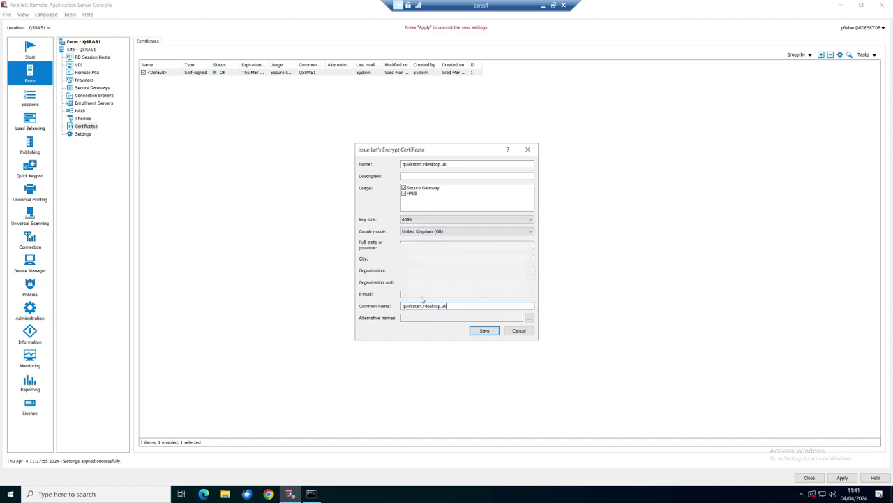
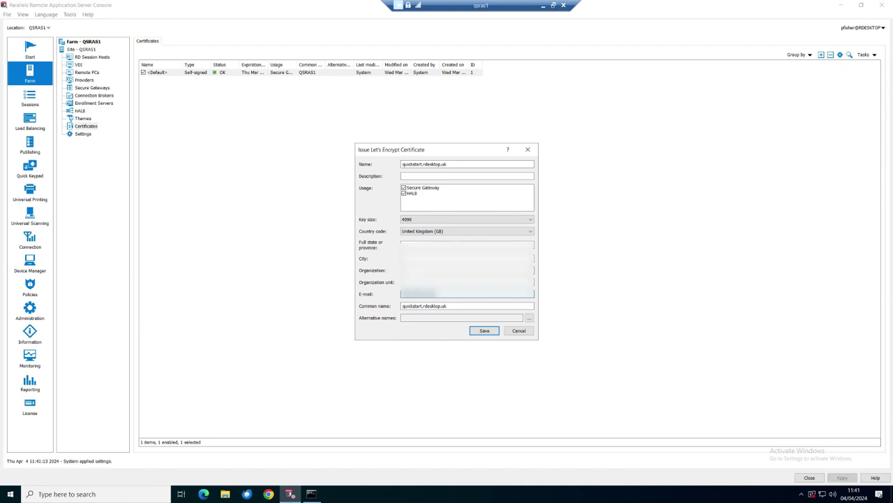
left_click(466, 244)
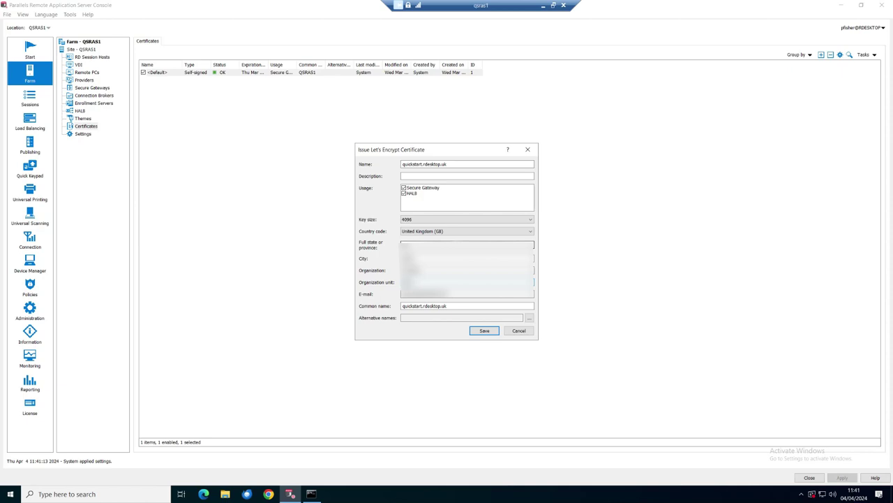
left_click(488, 332)
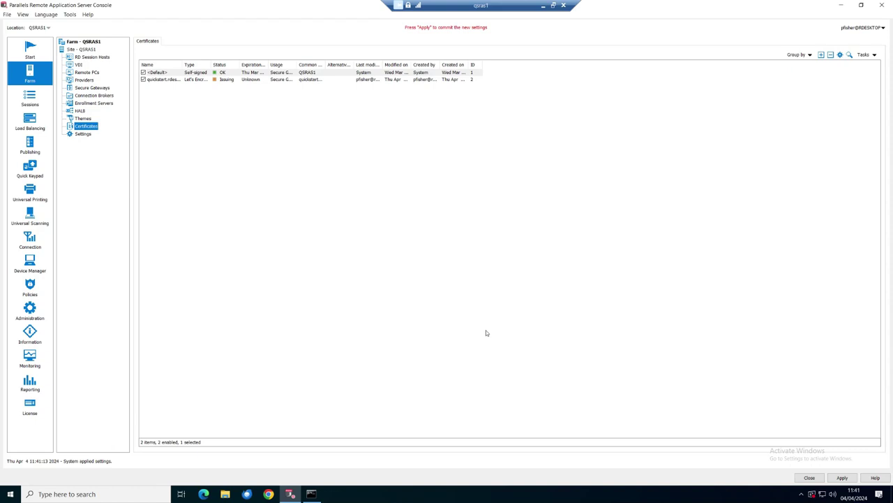
Step: Apply the certificate settings, auto-size the list columns and select the quickstart.rdesktop.uk certificate
left_click(843, 478)
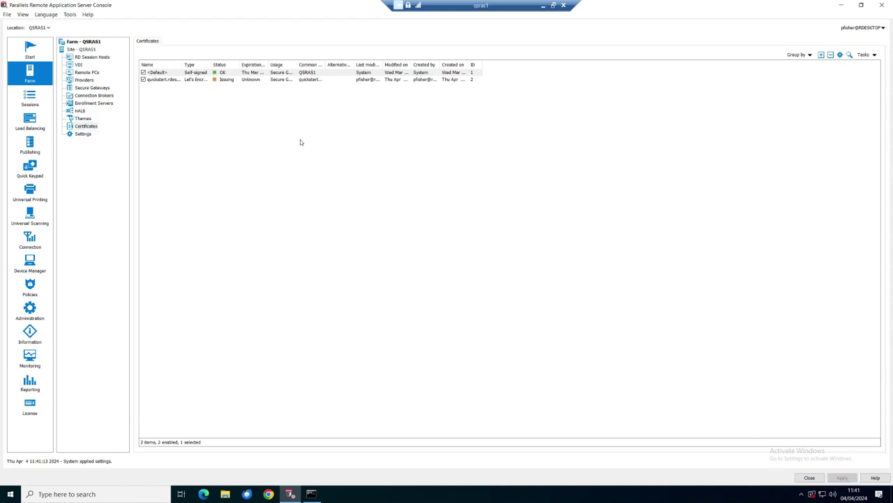
right_click(161, 67)
left_click(178, 72)
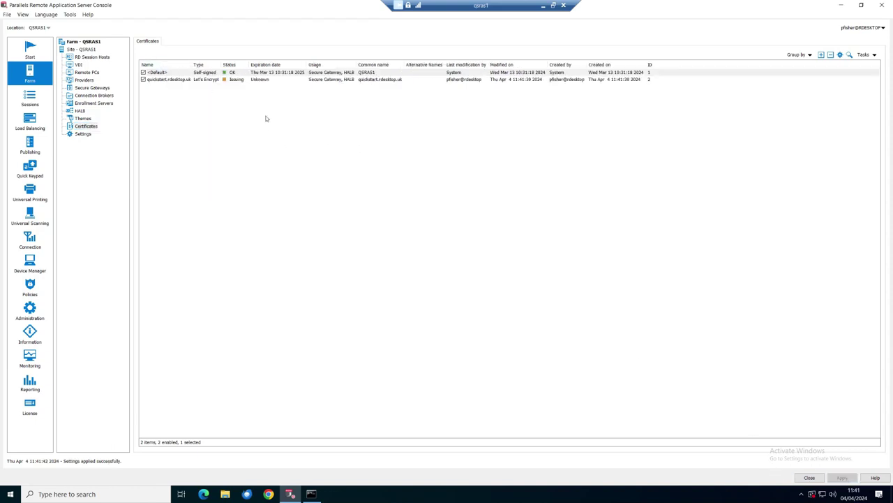
left_click(217, 80)
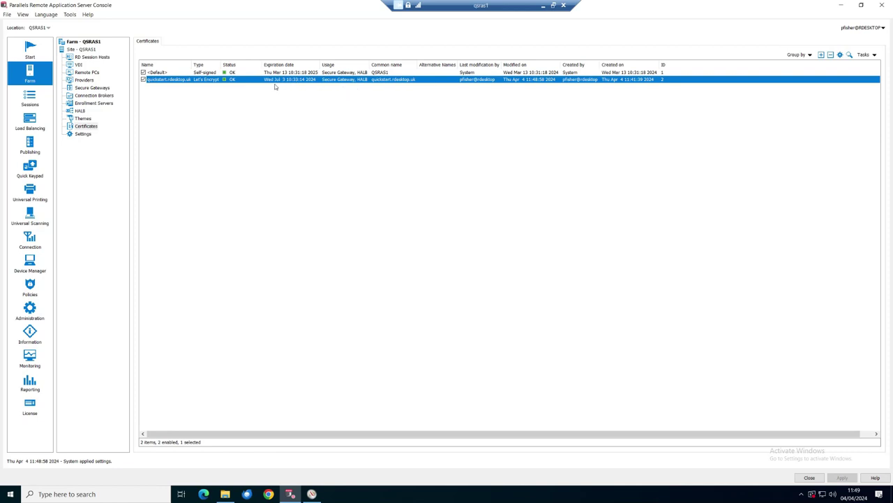
left_click(104, 88)
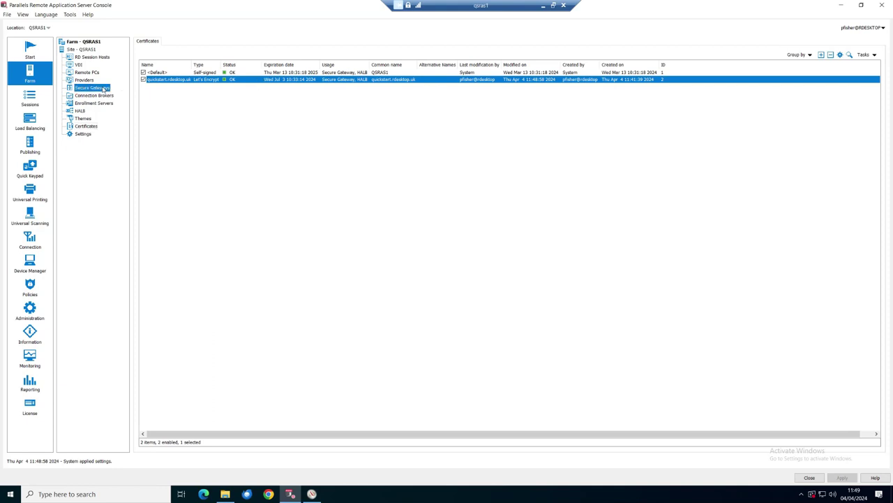
double_click(208, 75)
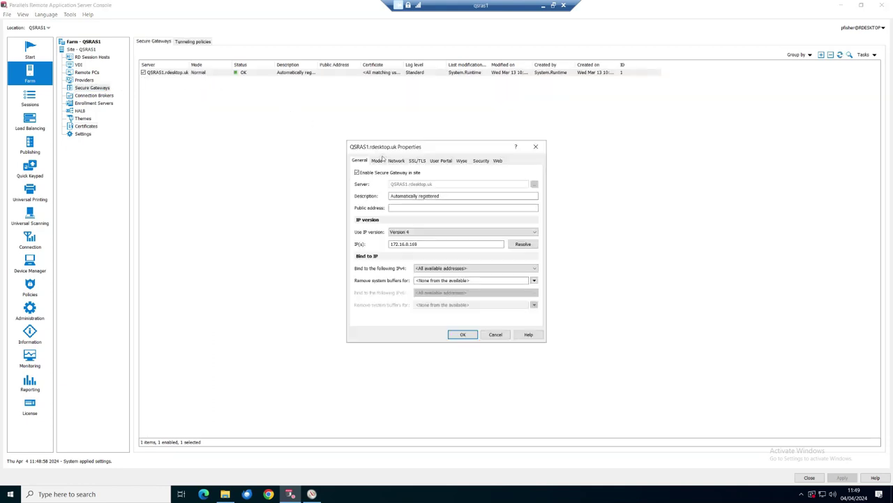
left_click(417, 161)
left_click(386, 175)
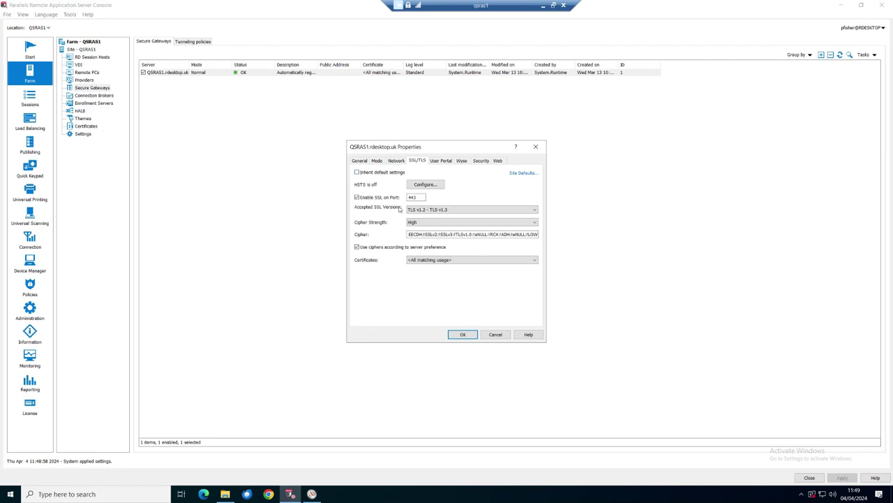
left_click(431, 261)
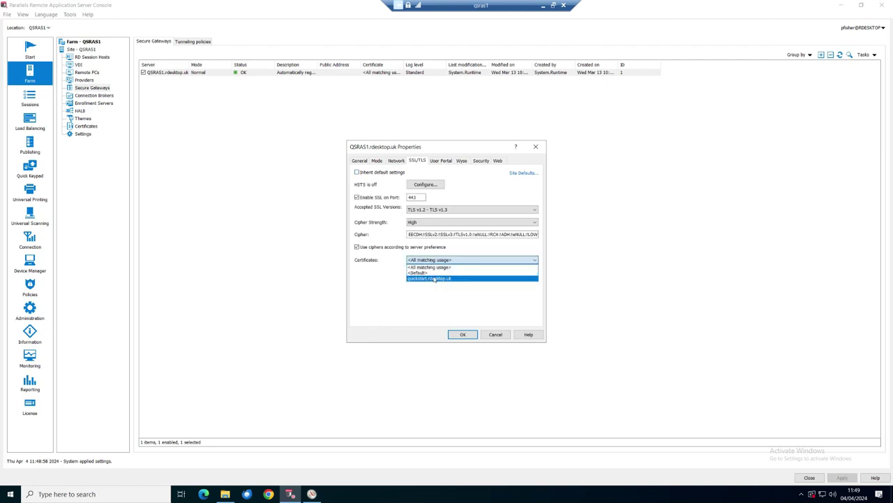
left_click(385, 175)
left_click(384, 175)
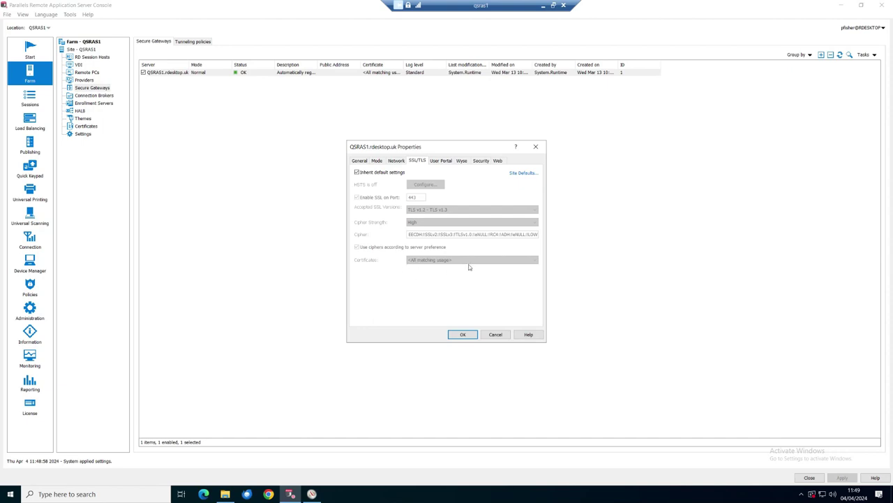
left_click(501, 335)
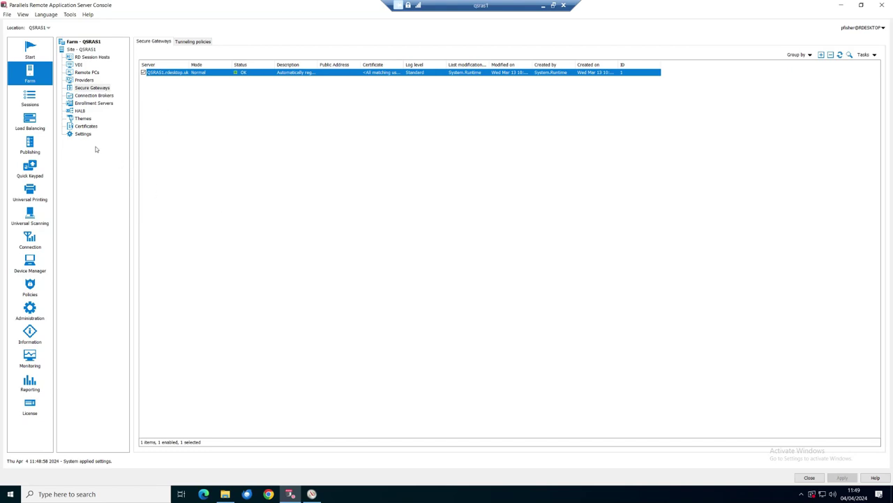
left_click(87, 126)
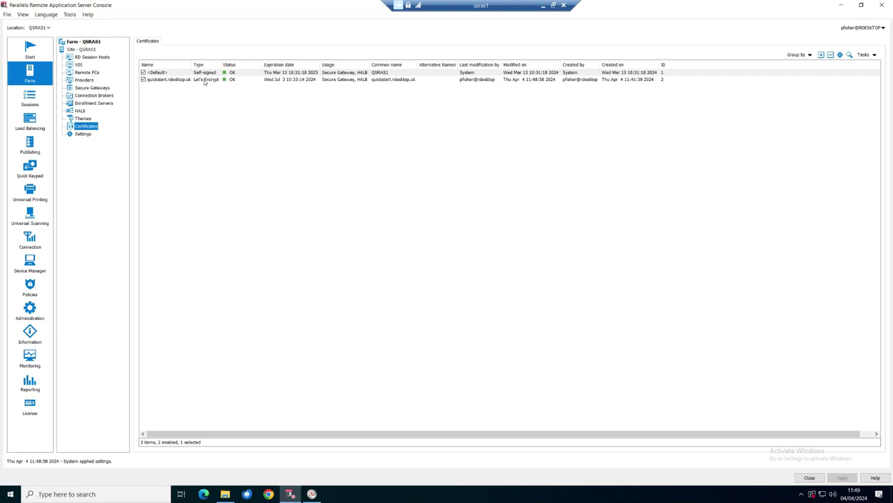
left_click_drag(194, 64, 198, 65)
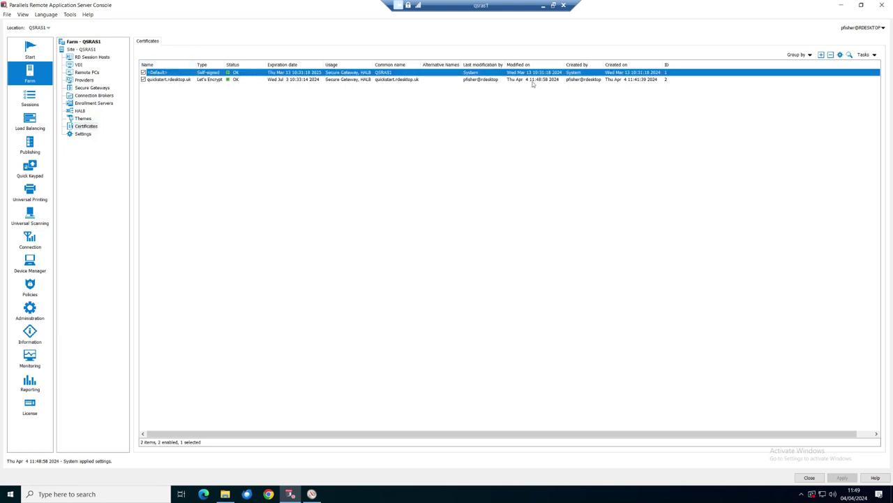
Step: Open a maximised Chrome Incognito window on the local desktop
left_click(543, 6)
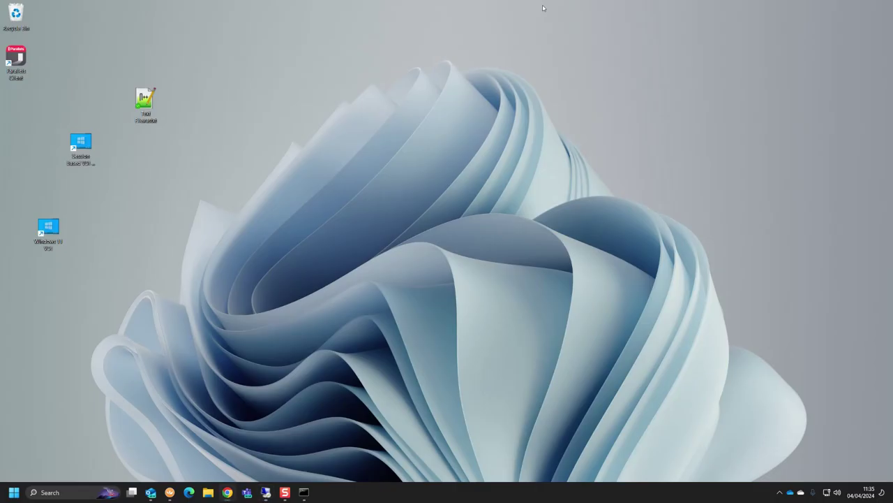
right_click(227, 492)
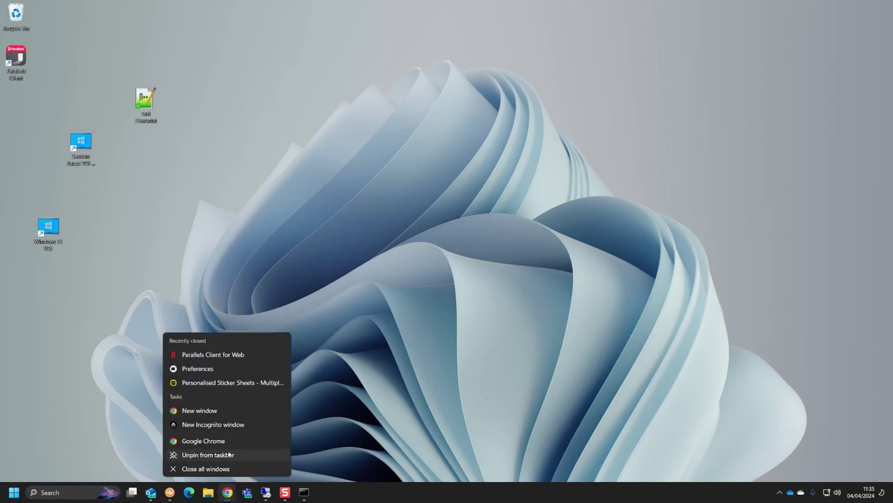
left_click(213, 424)
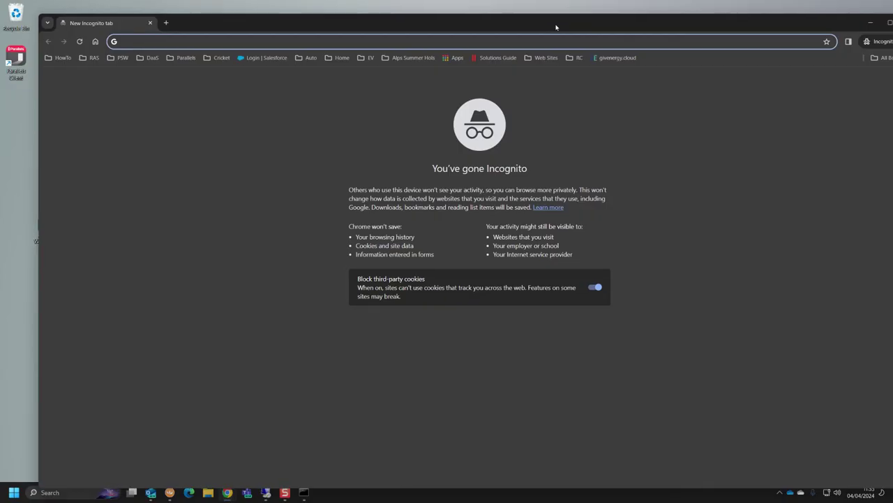
double_click(557, 27)
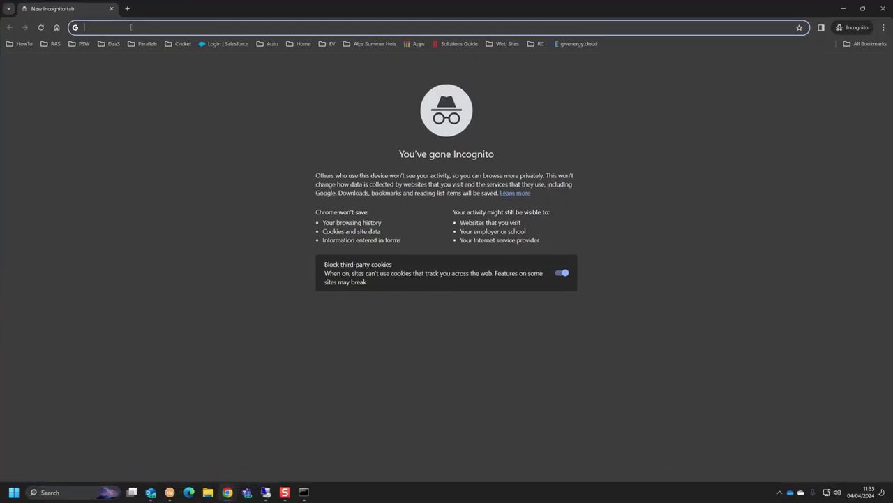
Step: Browse to quickstart.rdesktop.uk, accept the portal's cookies and select the address
type("quicj")
key("BackSpace")
type("k")
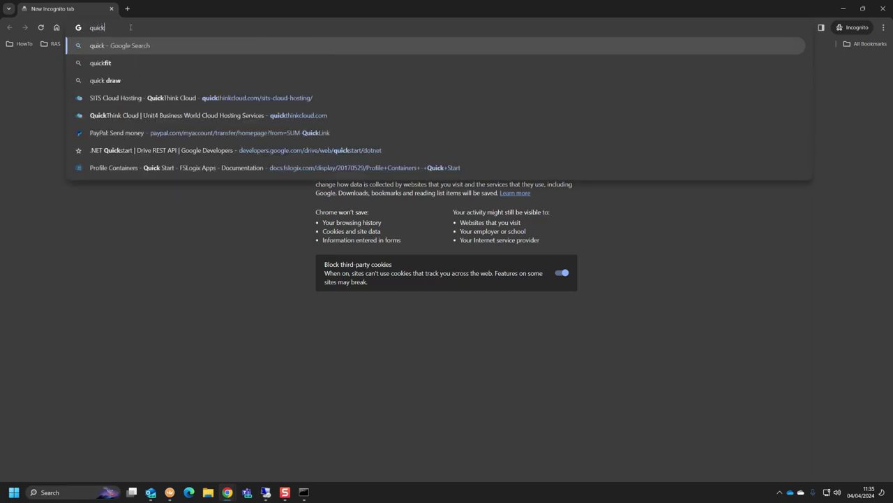
type("start.rdeskopt")
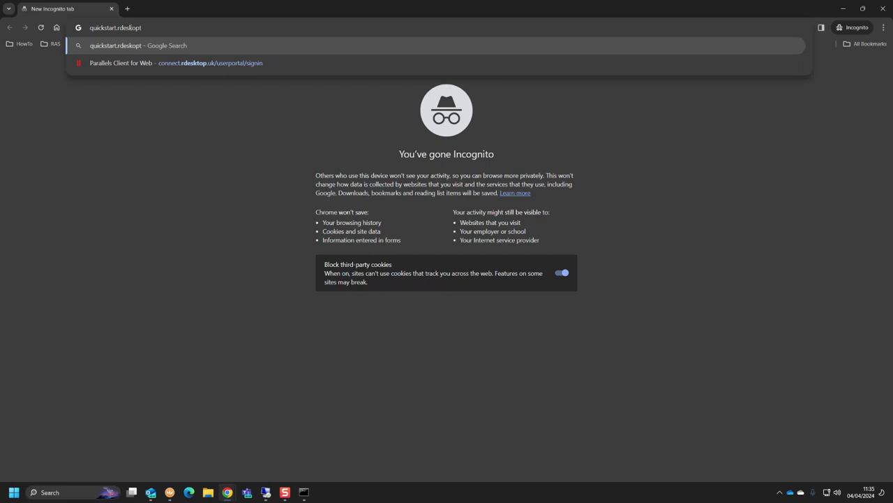
key("BackSpace")
key("BackSpace")
key("BackSpace")
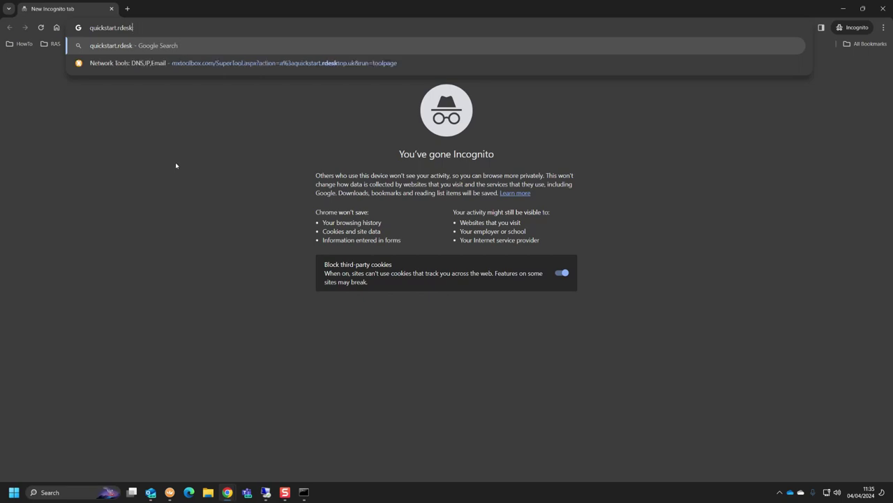
type("top.uk")
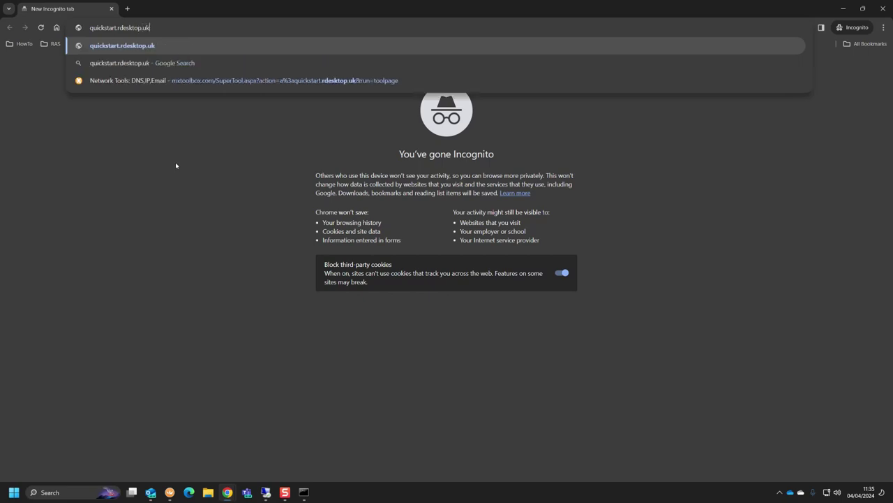
key("Return")
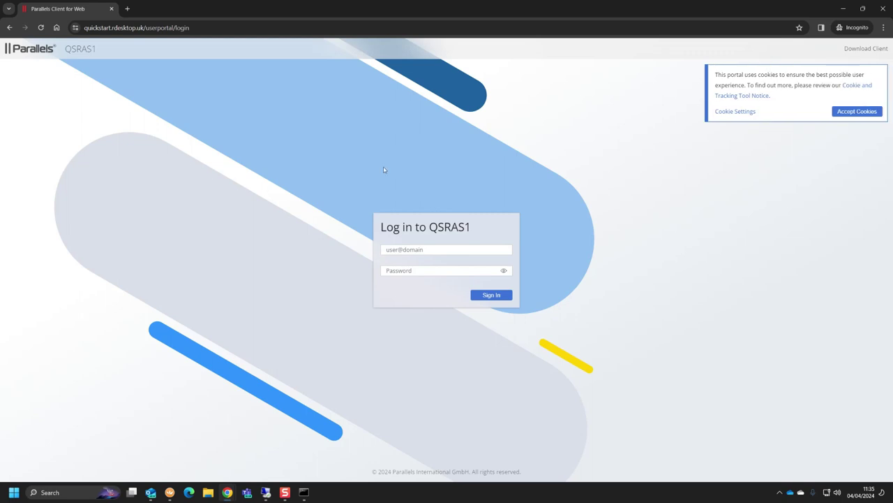
left_click(872, 115)
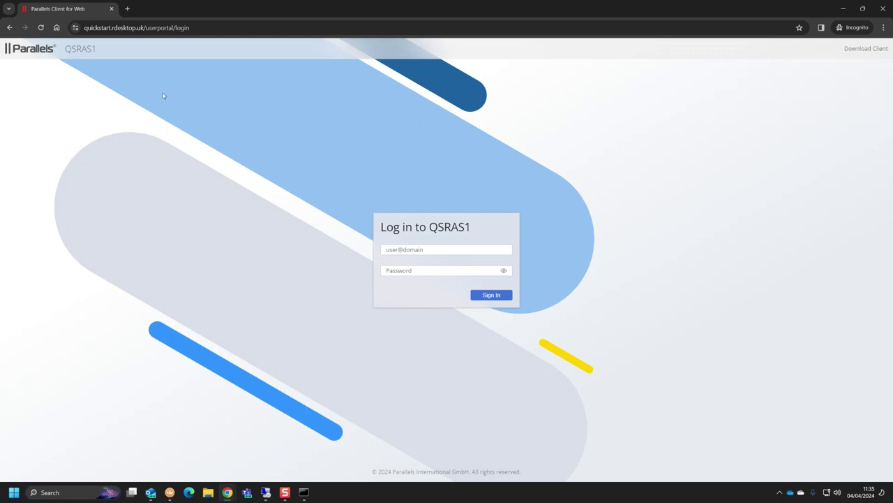
left_click(100, 28)
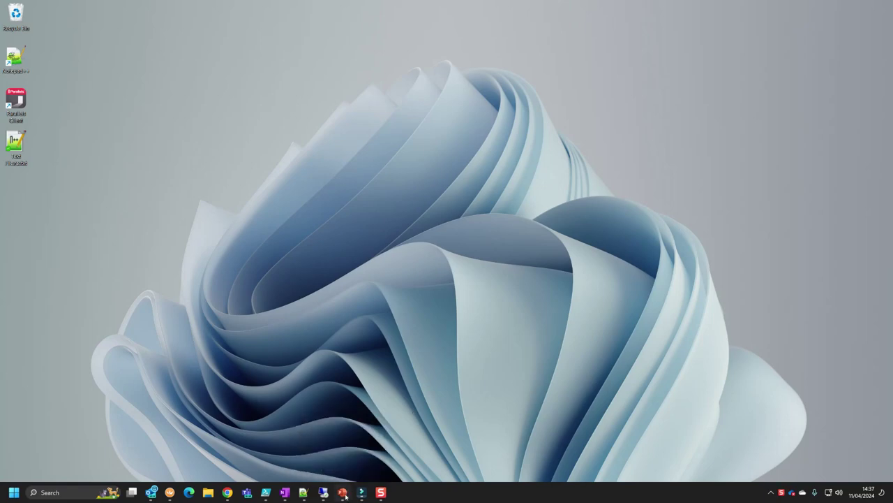
Step: Restore the PowerPoint presentation showing the QSRAS1/QSRAS2 deployment diagram
left_click(342, 492)
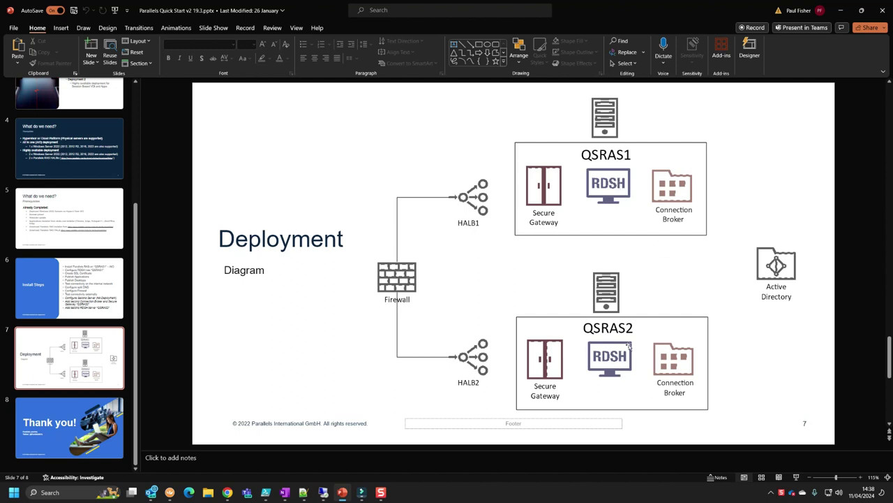
Step: Bring the qsras1 session back full screen and close its Downloads folder
left_click(841, 10)
mouse_move(324, 494)
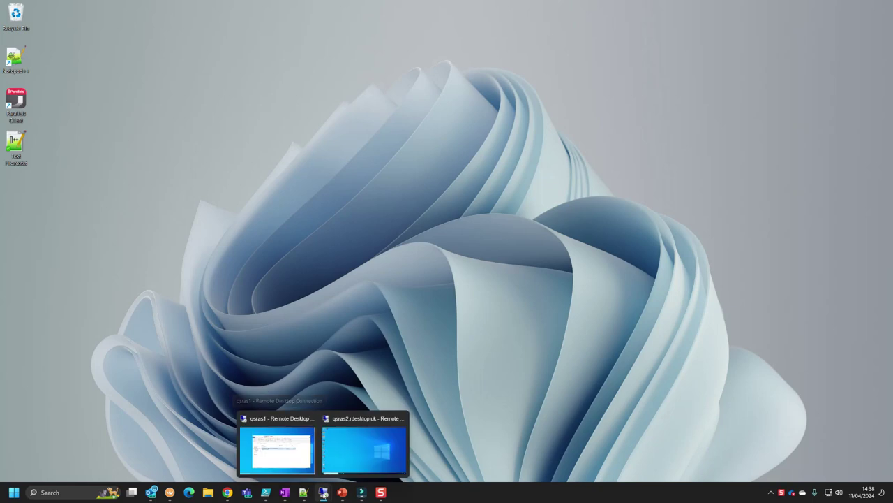
left_click(355, 457)
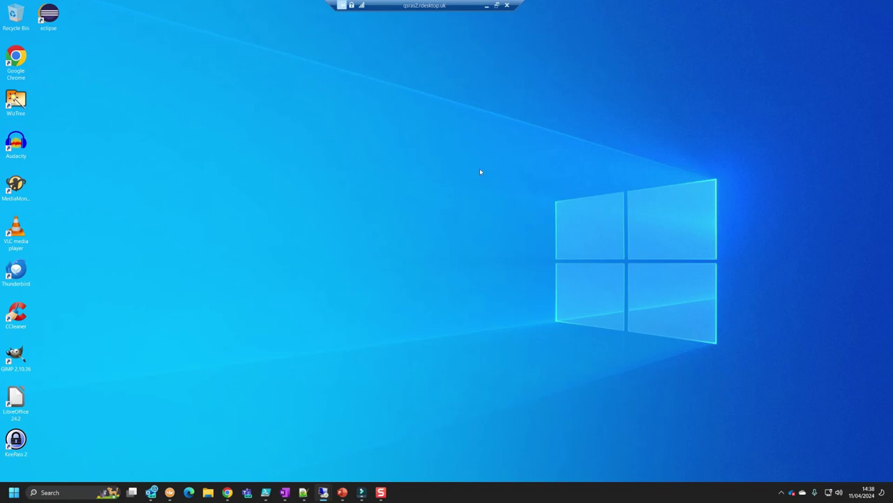
left_click(486, 6)
mouse_move(323, 492)
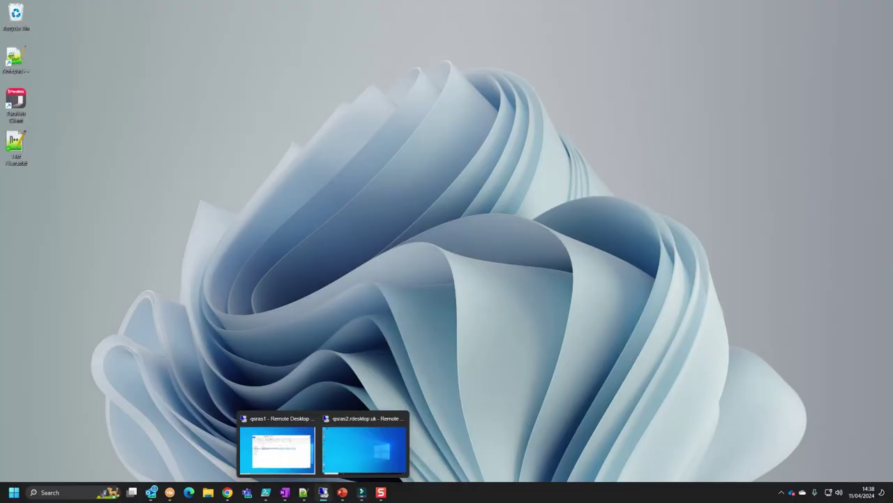
key("alt+Tab")
left_click(737, 32)
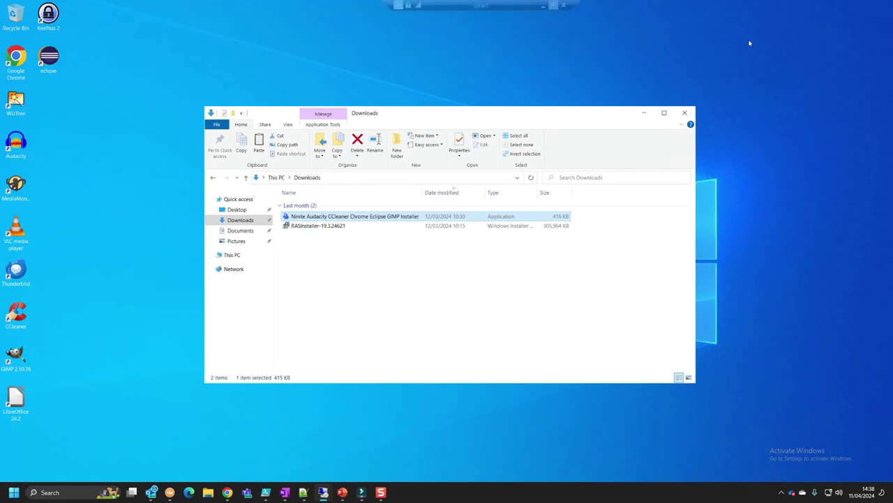
left_click(687, 118)
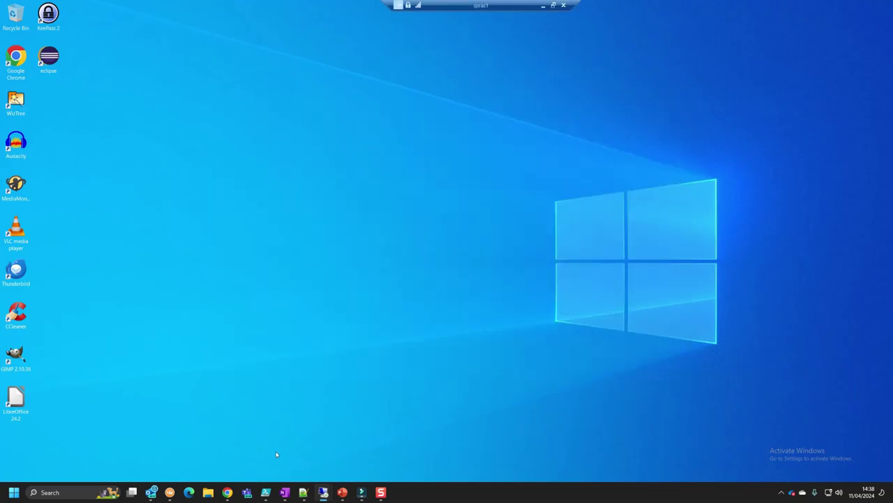
Step: Launch the Parallels RAS console on qsras1 and show it full screen
left_click(553, 5)
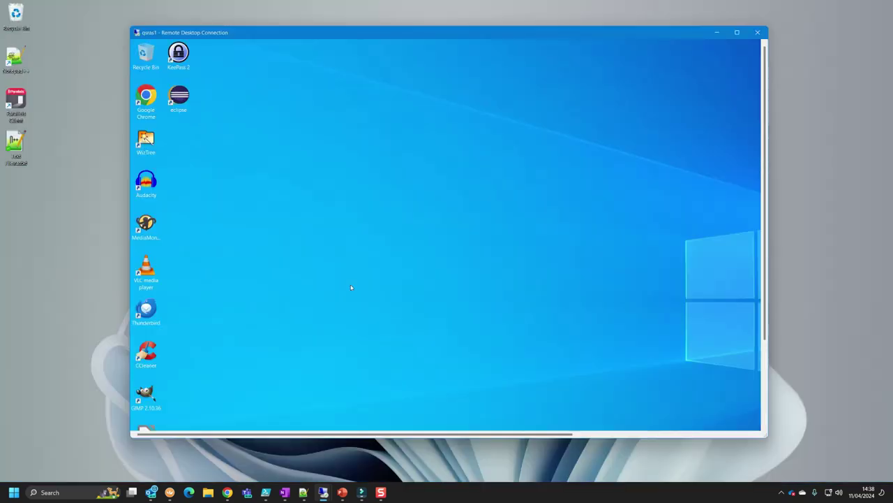
left_click(763, 370)
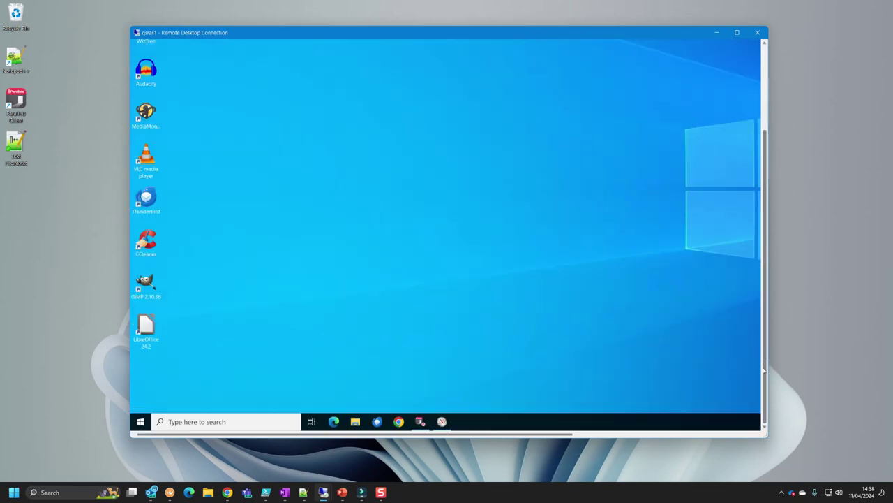
left_click(420, 421)
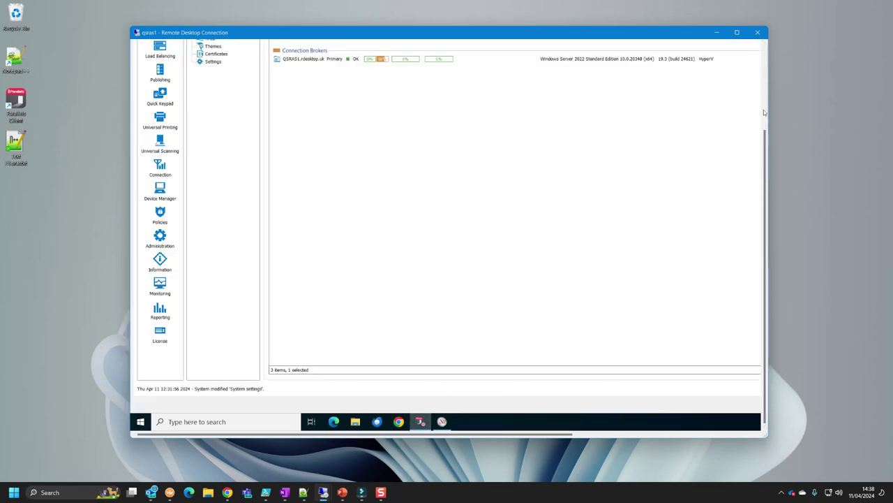
left_click(737, 33)
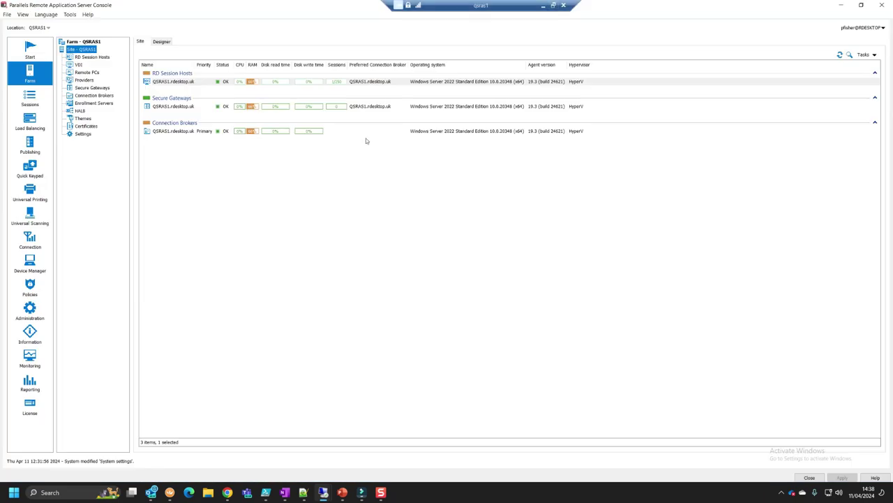
Step: Add QSRAS2.rdesktop as a new connection broker, resolving it to 172.16.0.161
left_click(94, 96)
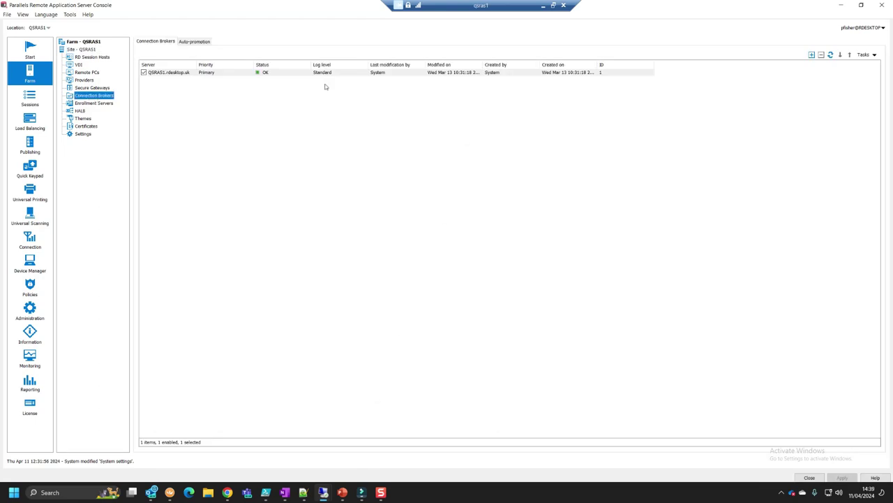
left_click(812, 55)
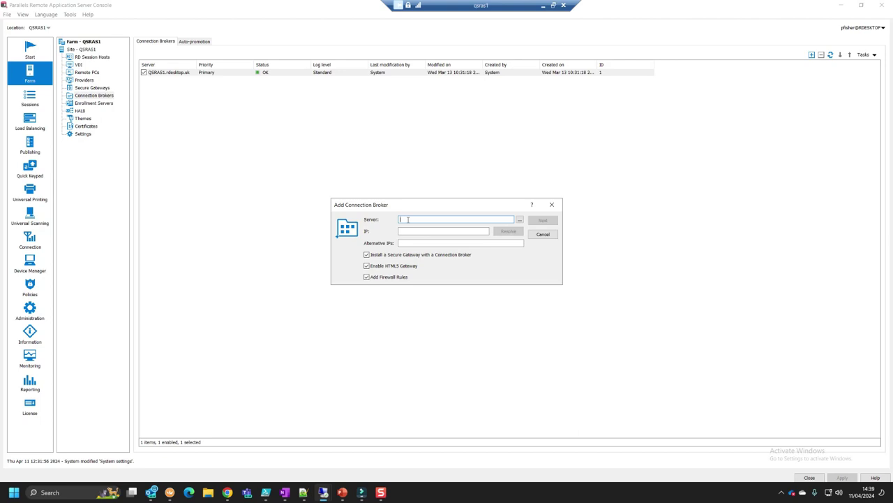
type("Q")
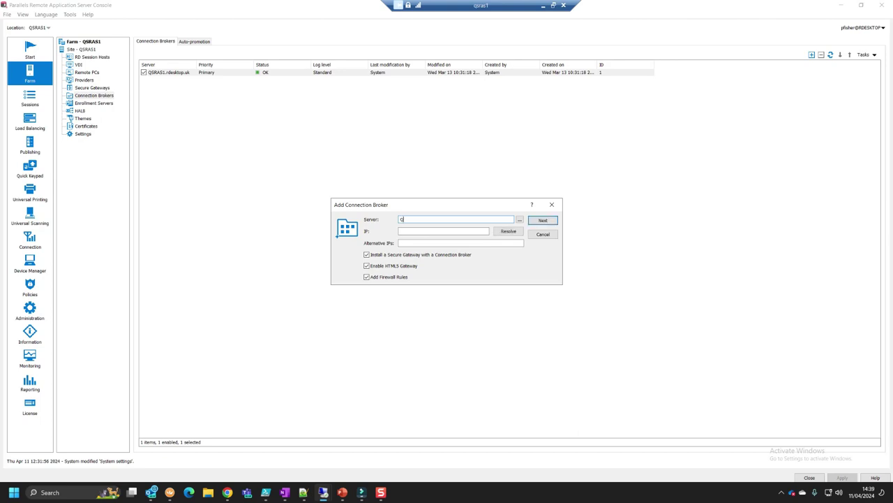
type("SRAS2.rdesktop.uk")
left_click(503, 232)
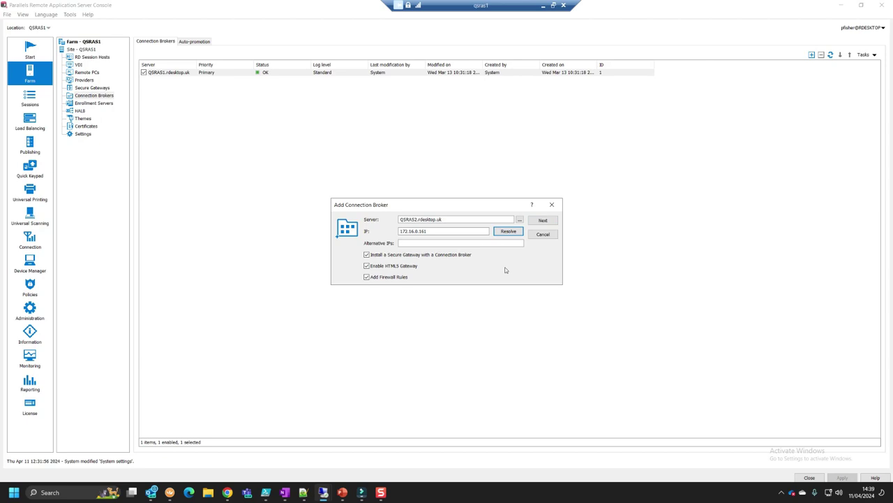
left_click(464, 233)
left_click(543, 220)
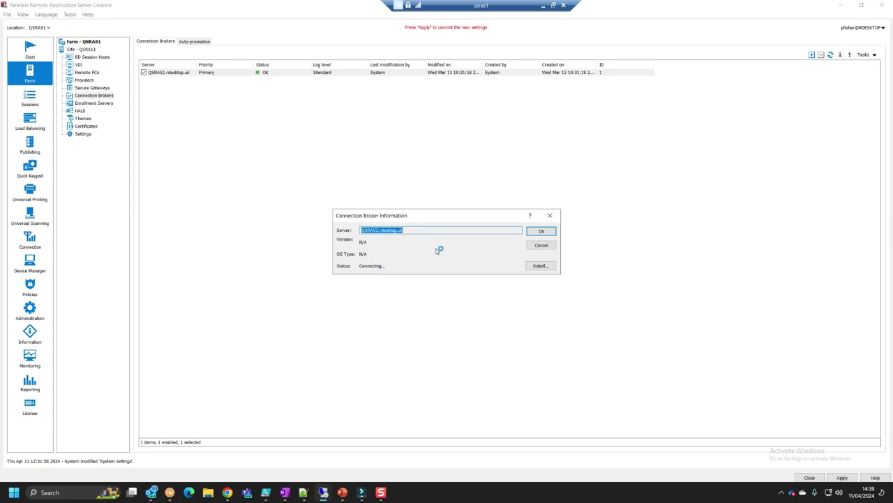
Step: Install the RAS Redundancy Service on QSRAS2 using administrator credentials, then confirm the broker
left_click(541, 266)
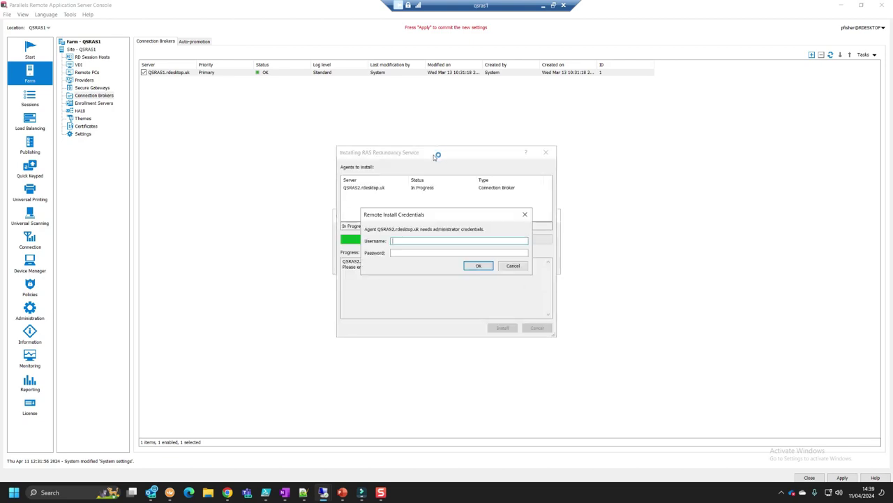
type("fisher")
key("Tab")
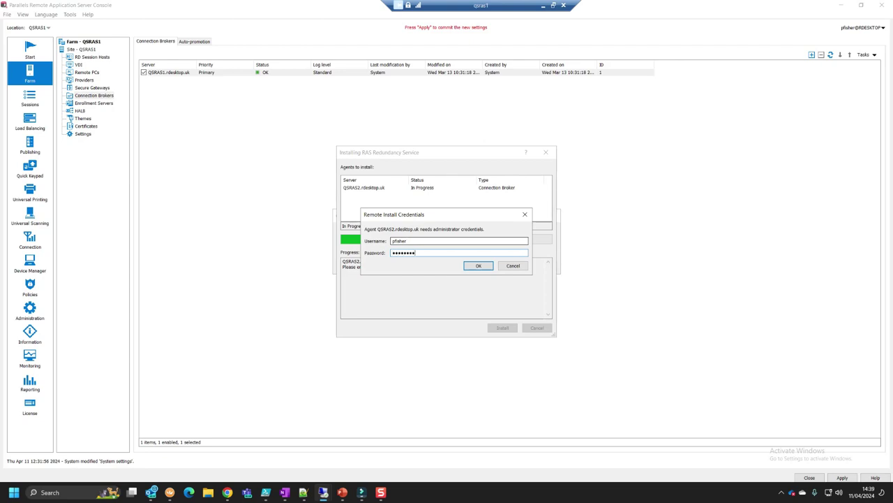
left_click(480, 265)
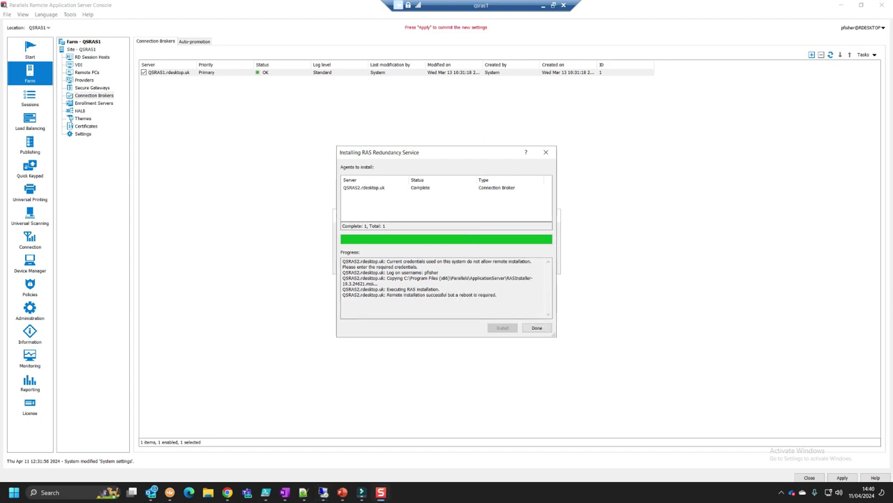
left_click(537, 328)
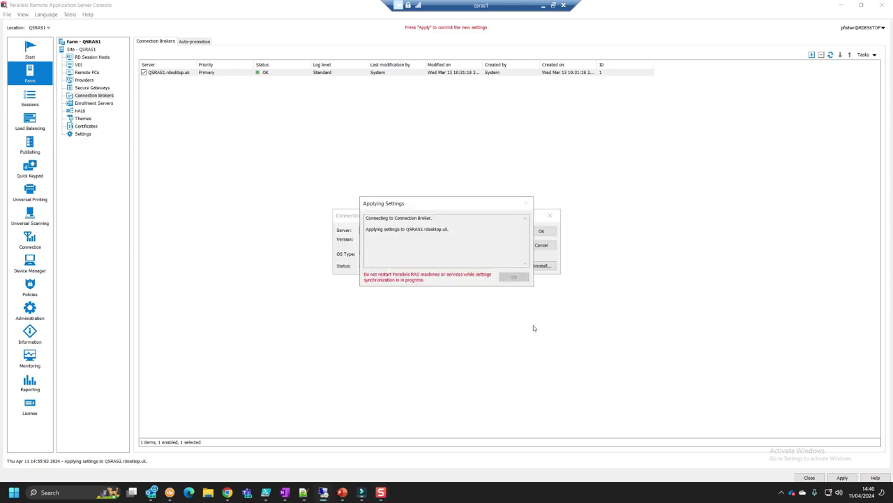
left_click(542, 232)
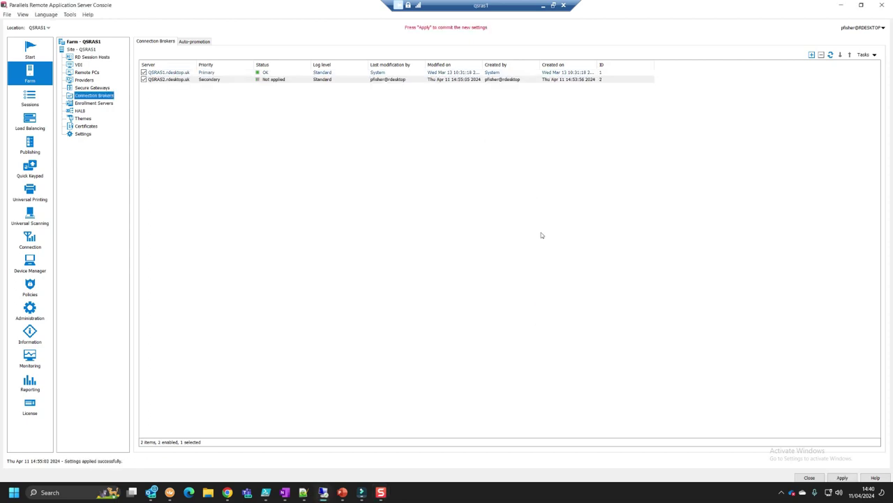
Step: Apply the new broker, dismiss the licence warning, and refresh the broker list to verify QSRAS2
left_click(842, 478)
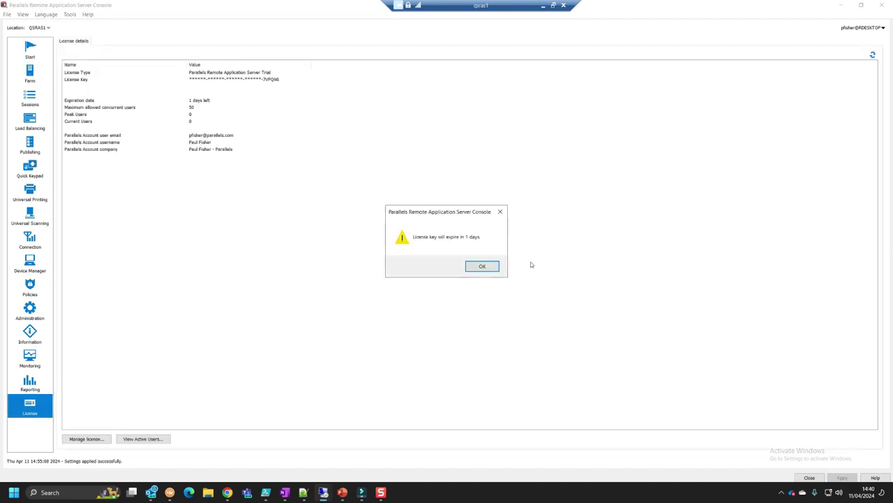
left_click(487, 266)
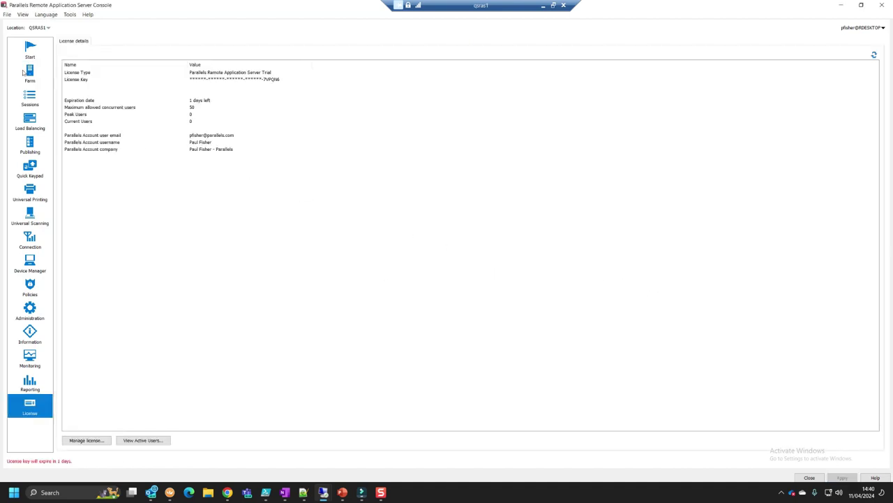
left_click(25, 70)
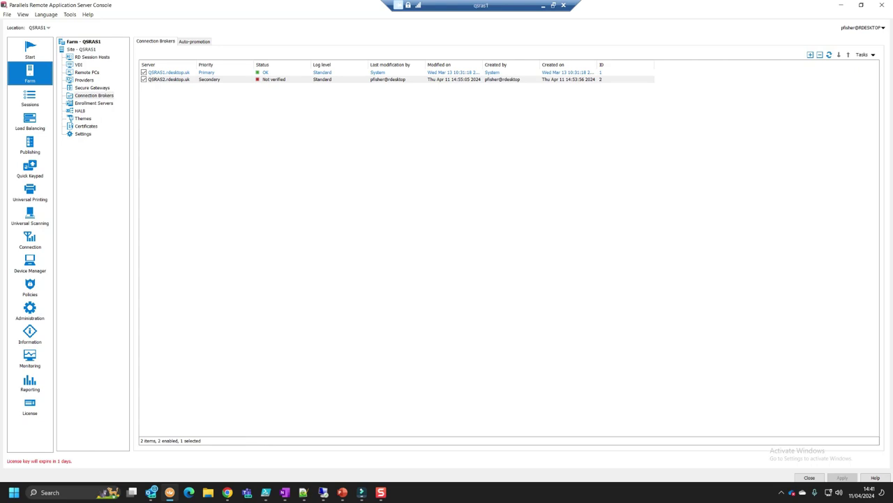
left_click(860, 106)
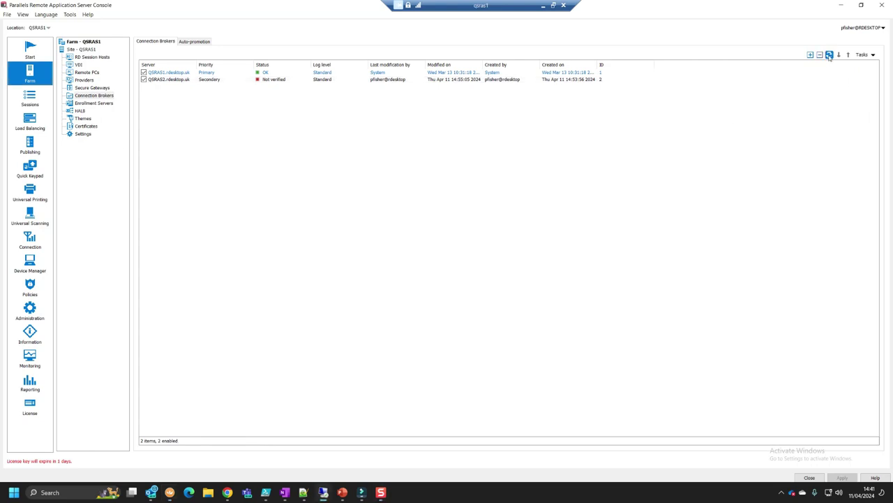
left_click(830, 56)
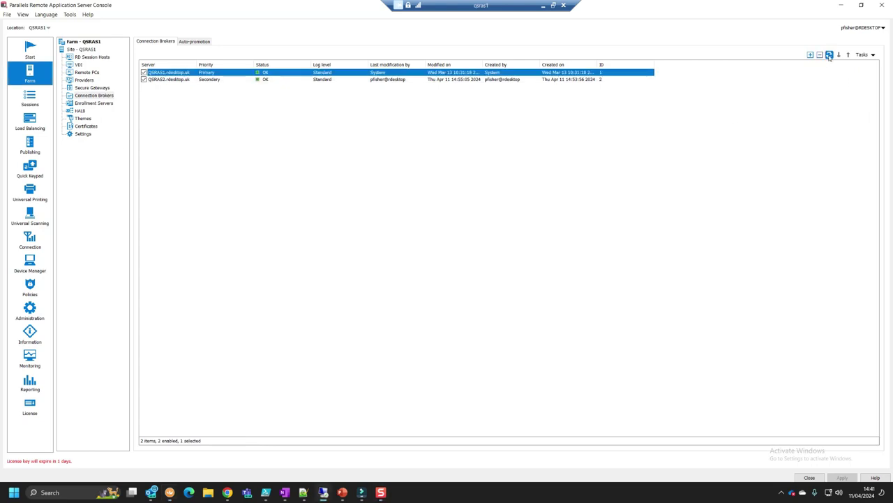
left_click(264, 80)
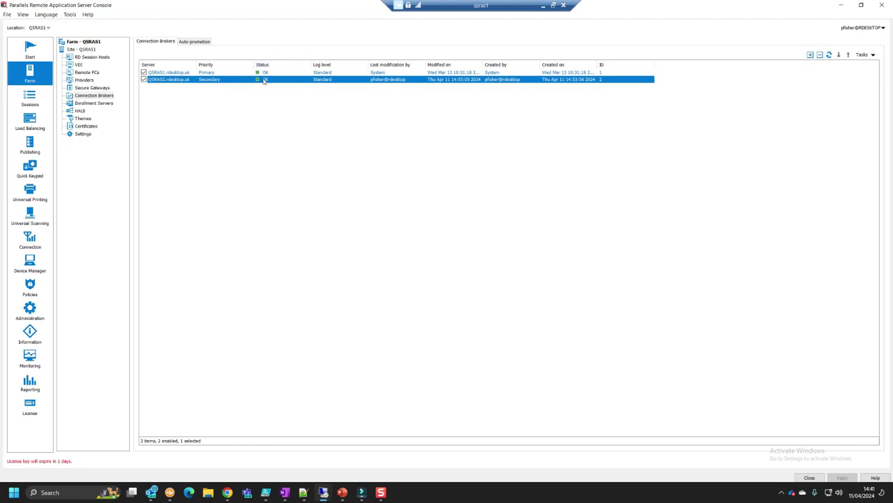
Step: Check QSRAS2 in the best-fit Secure Gateways list, then move to RD Session Hosts
left_click(101, 90)
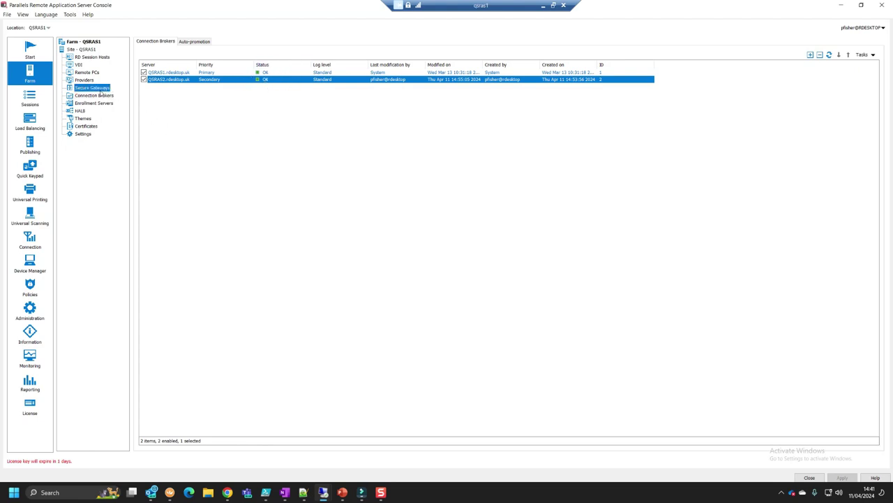
right_click(166, 67)
left_click(180, 78)
left_click(190, 81)
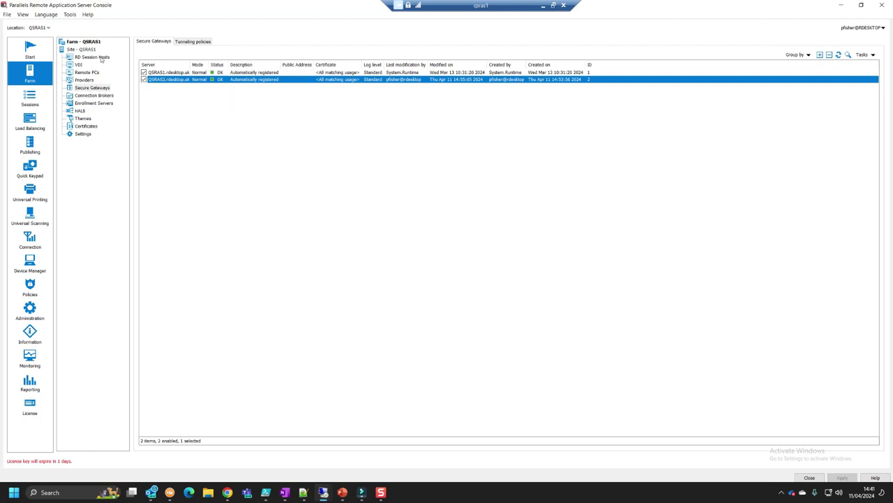
left_click(102, 59)
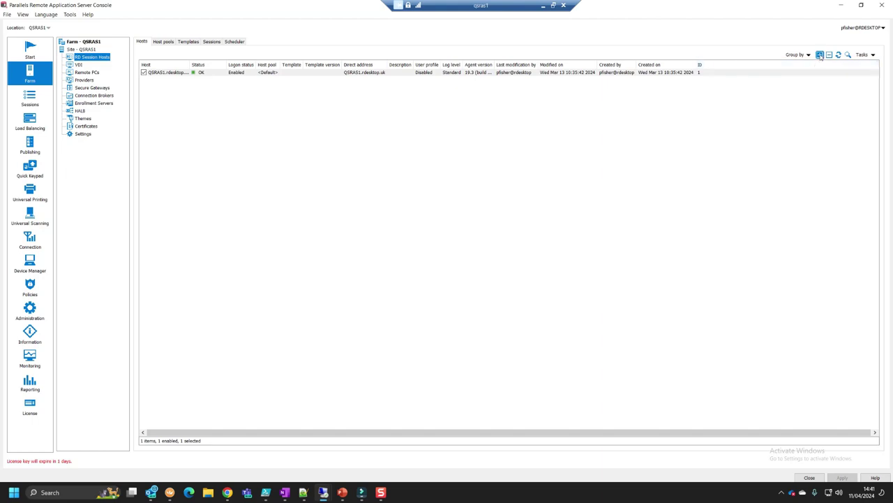
Step: Manually add QSRAS2.rdesktop.uk as a new RD Session Host
left_click(820, 56)
left_click(502, 185)
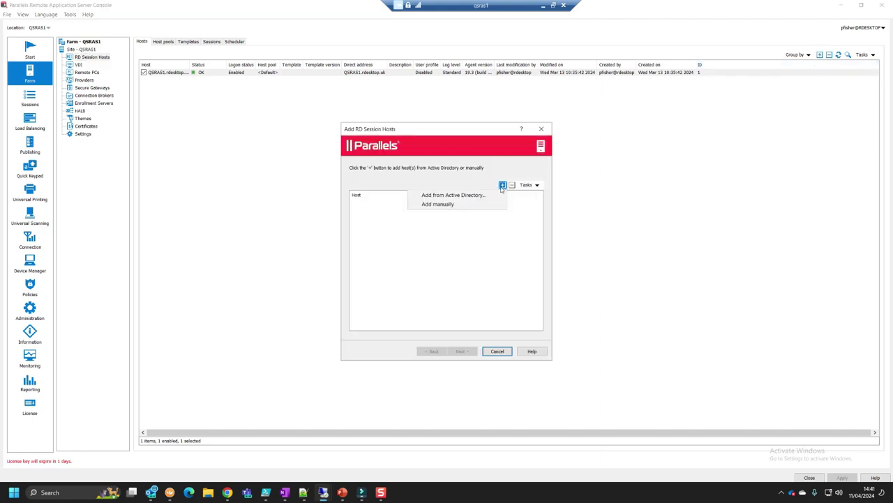
left_click(447, 204)
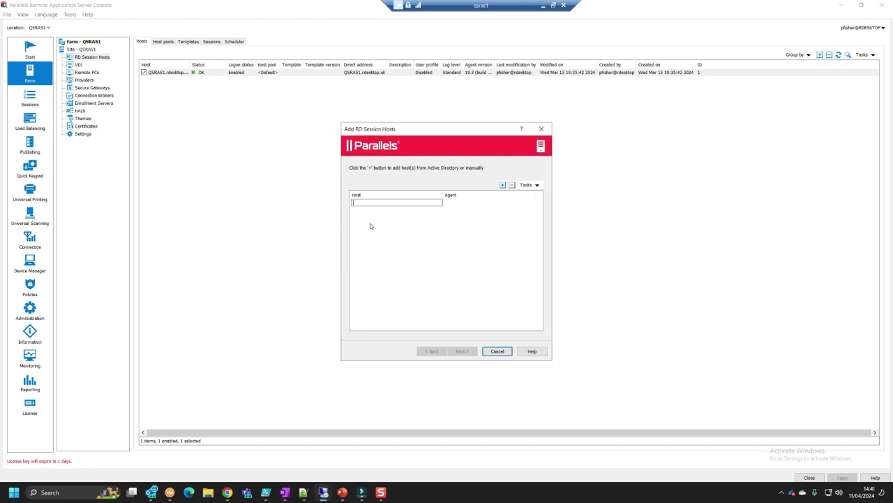
type("QSRAS2.rdesktop.uk")
key("Return")
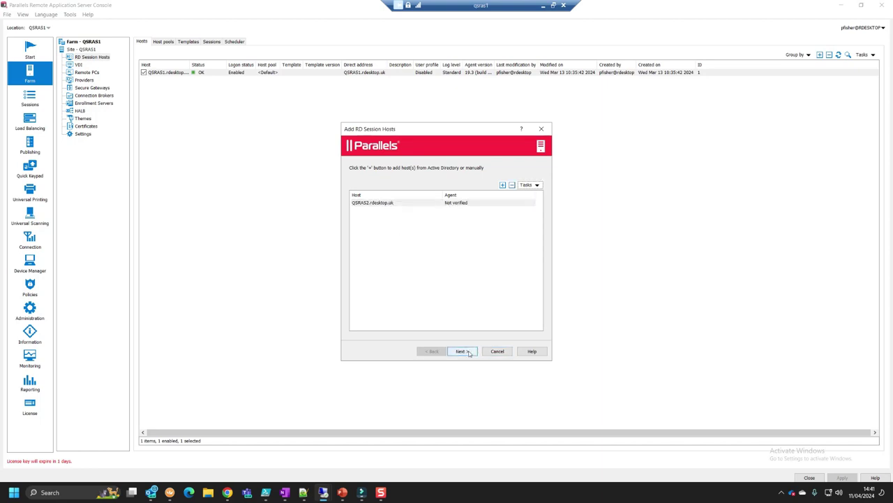
Step: Keep the default host options, host pool, access group and inherited user profile settings
left_click(463, 351)
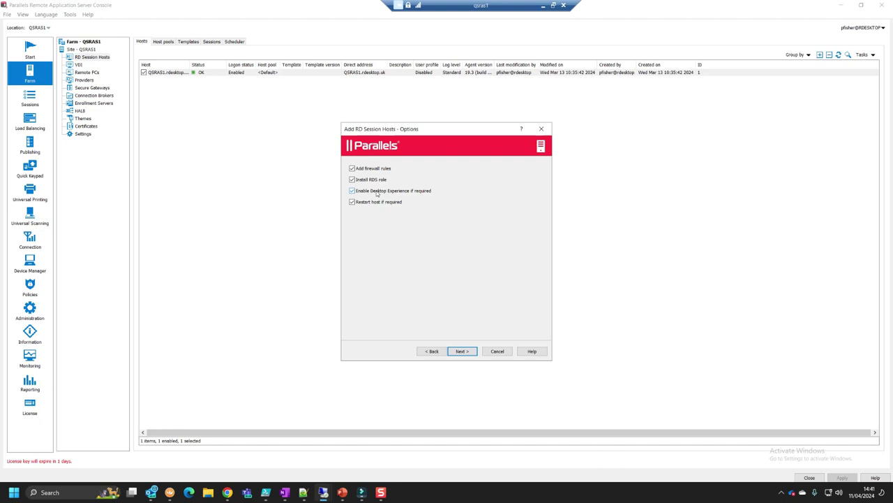
left_click(467, 352)
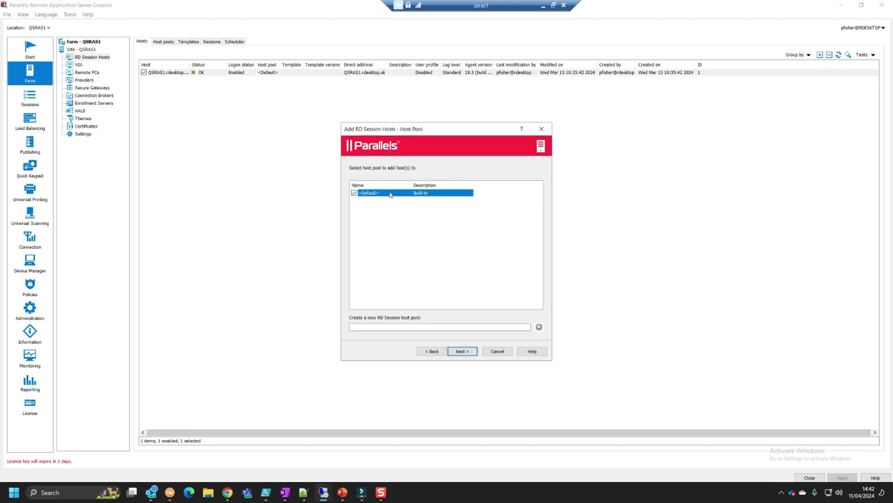
left_click(465, 352)
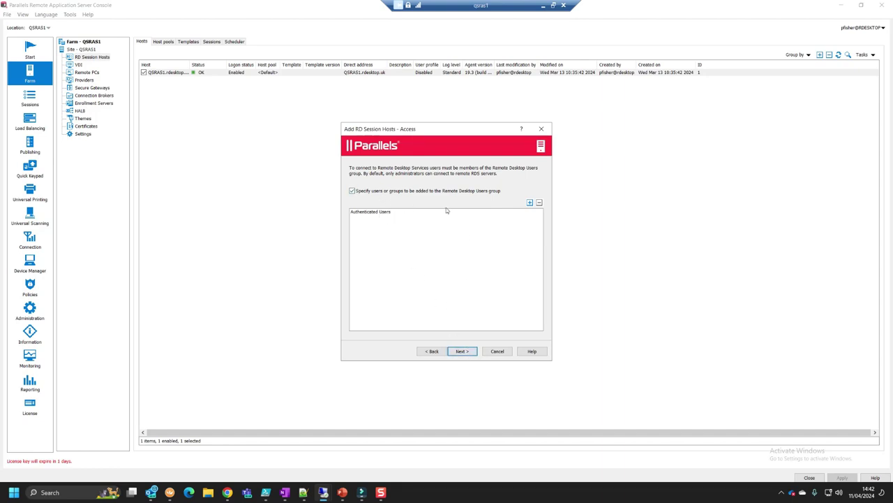
left_click(466, 352)
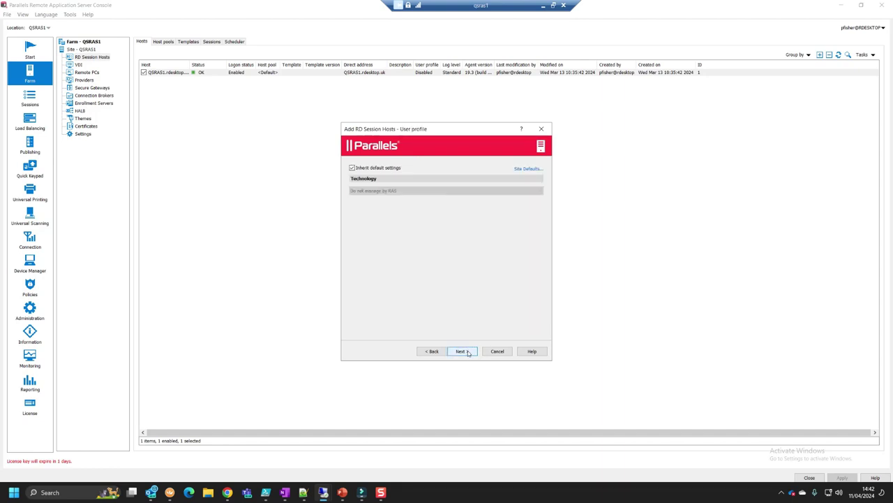
left_click(375, 168)
left_click(385, 190)
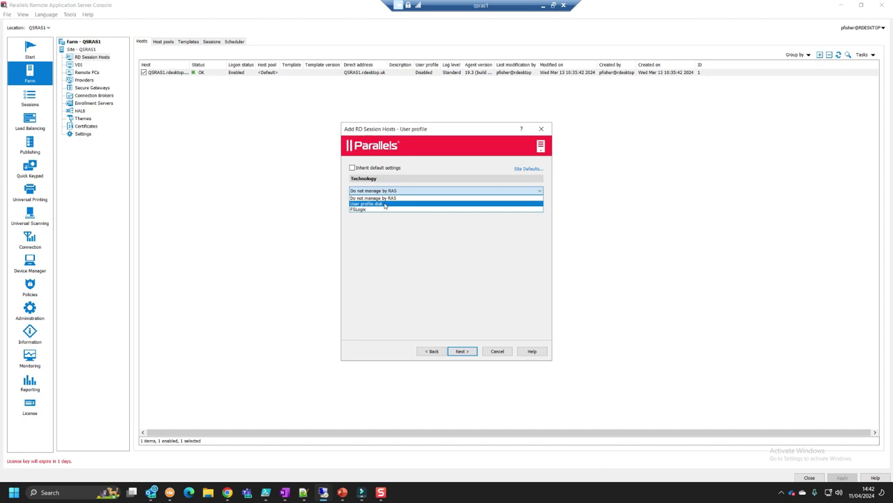
left_click(386, 199)
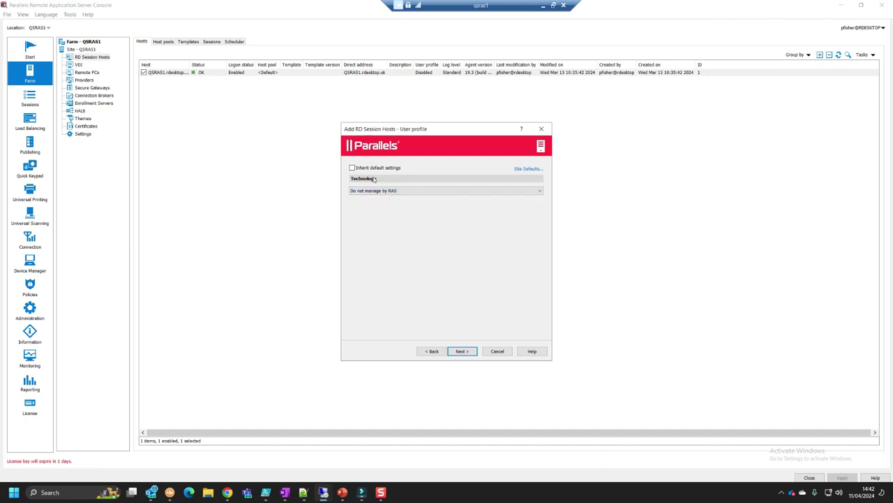
left_click(465, 351)
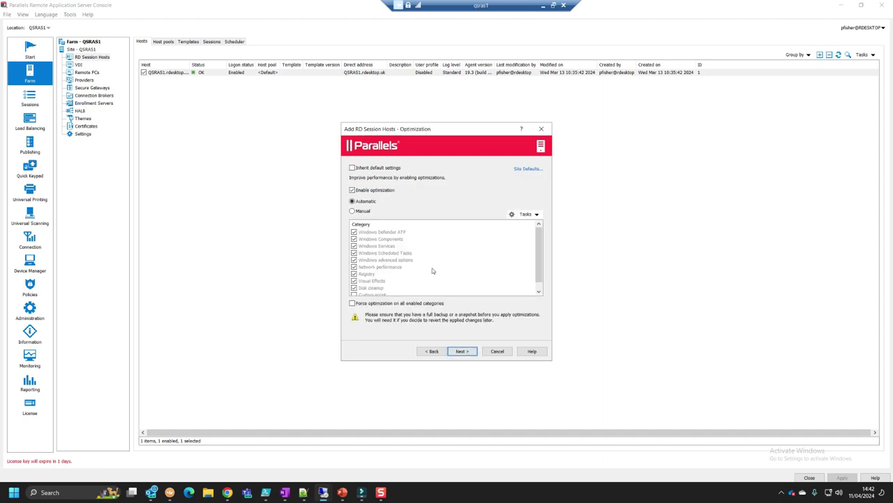
Step: Turn off optimization, install the agent on QSRAS2, and finish the wizard
left_click(375, 191)
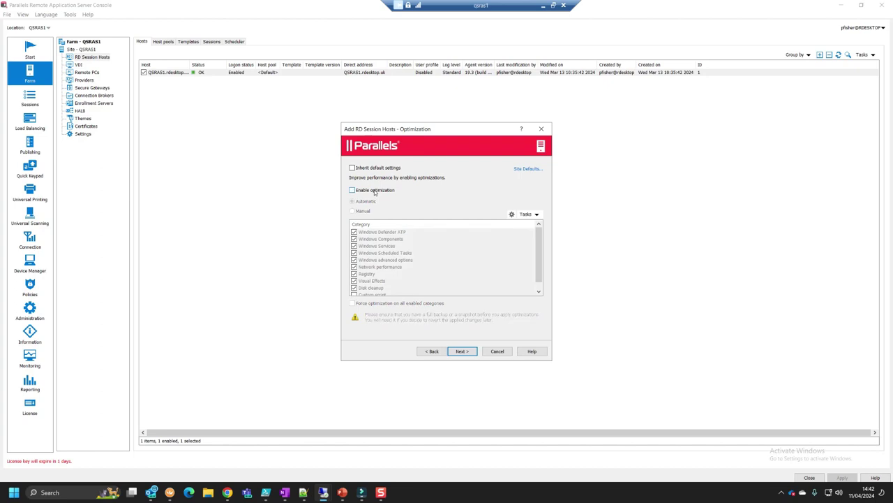
left_click(471, 353)
left_click(471, 353)
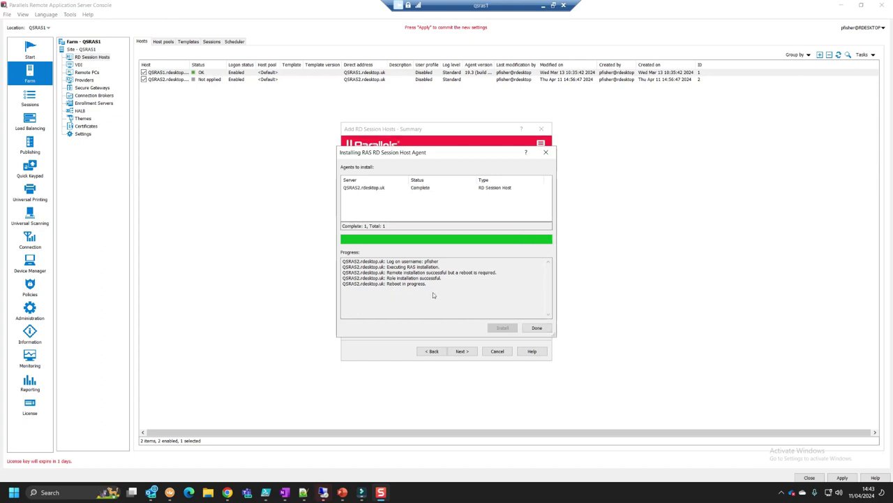
left_click(537, 327)
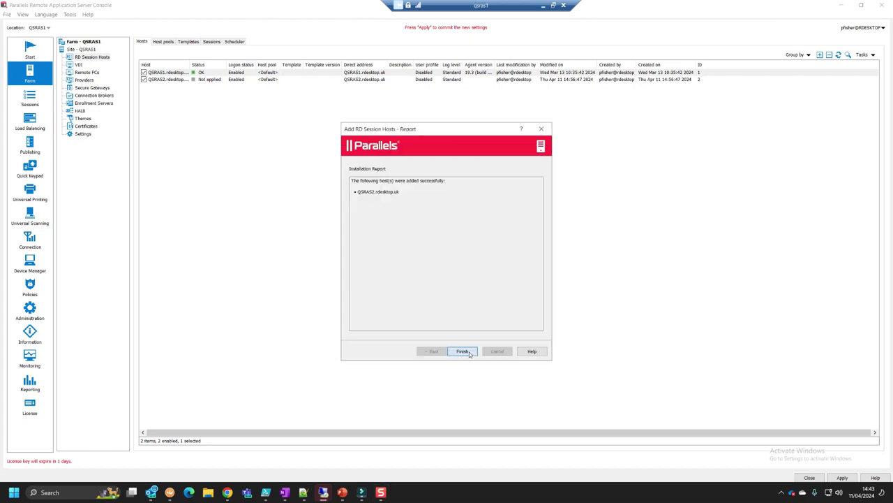
left_click(462, 351)
Step: Apply the new host, dismiss the licence warning, and fit the session host columns before going to Publishing
left_click(842, 477)
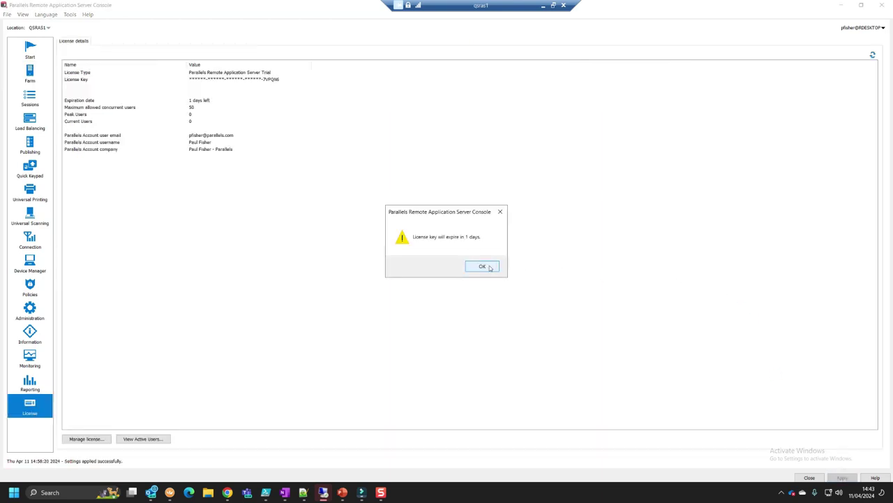
left_click(482, 266)
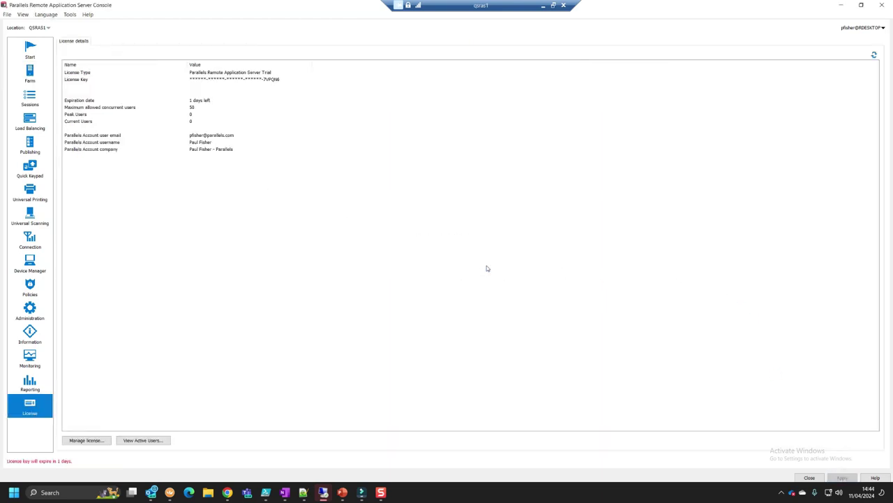
left_click(33, 77)
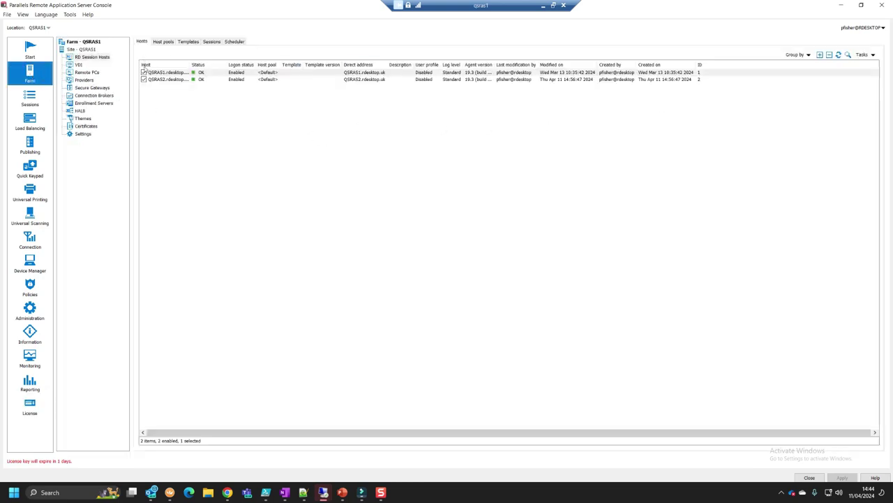
right_click(177, 65)
left_click(193, 71)
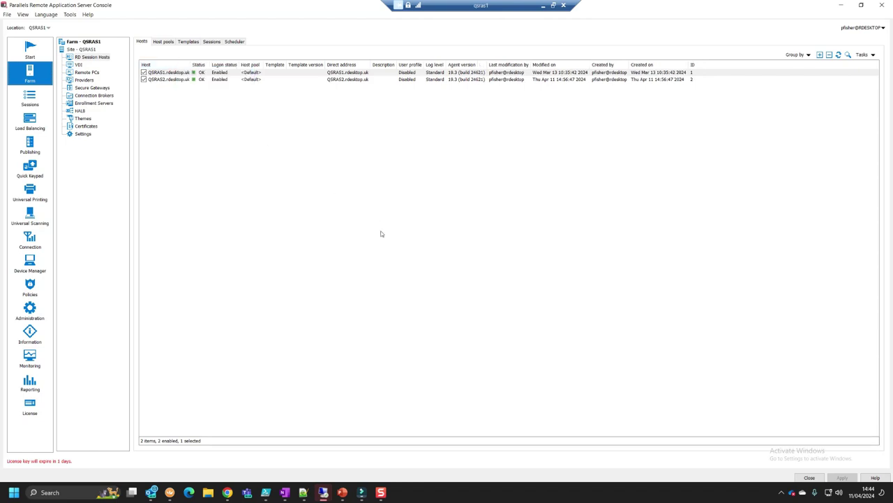
left_click(31, 146)
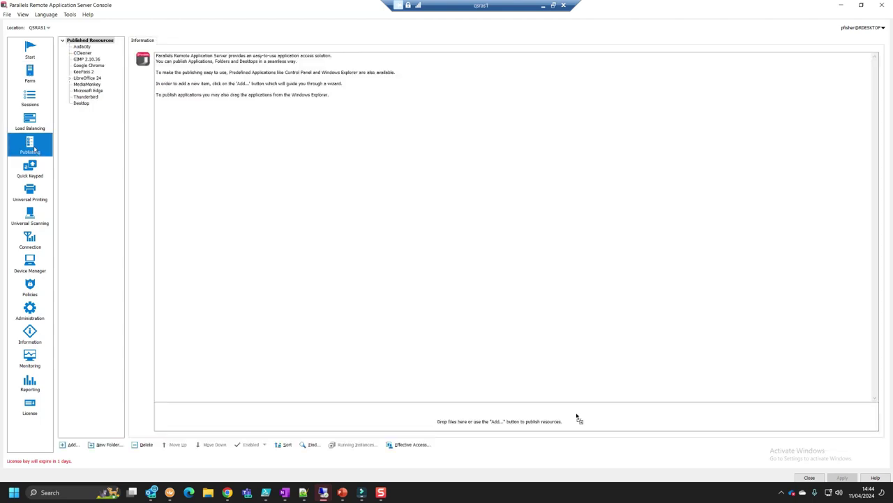
Step: Confirm LibreOffice in the LibreOffice 24 folder publishes from the default host pool, then view Load Balancing
left_click(70, 77)
left_click_drag(126, 83, 161, 83)
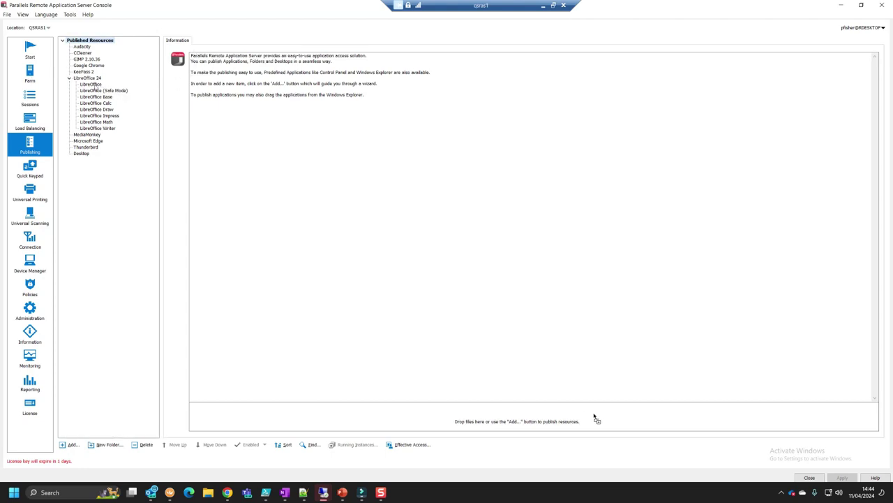
left_click(96, 85)
left_click(209, 42)
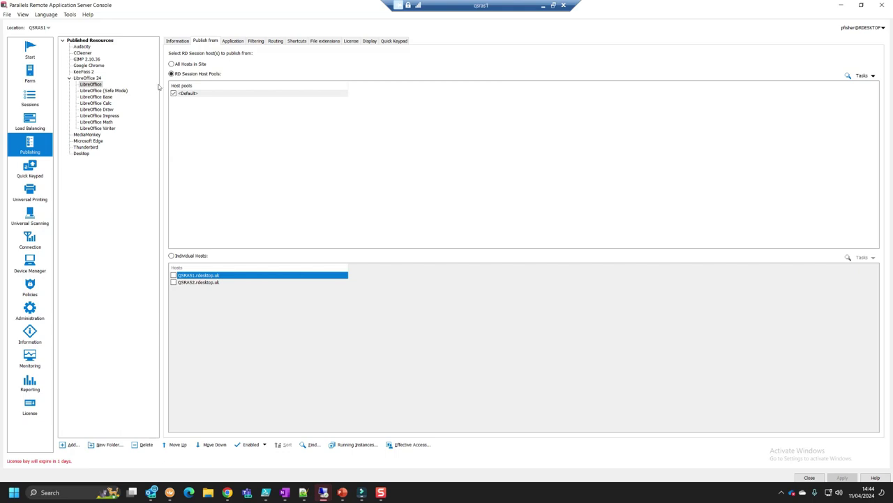
left_click(29, 72)
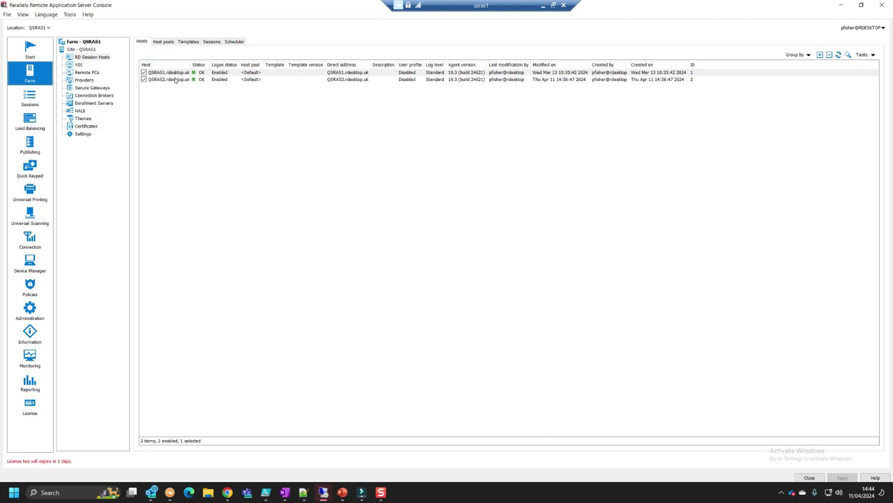
left_click(32, 124)
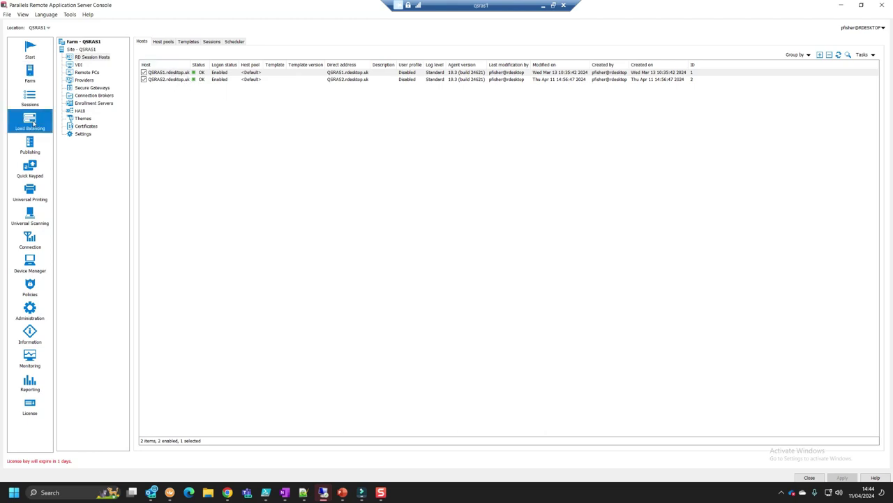
Step: Go back to the Farm's RD Session Hosts list showing QSRAS1 and QSRAS2
left_click(38, 72)
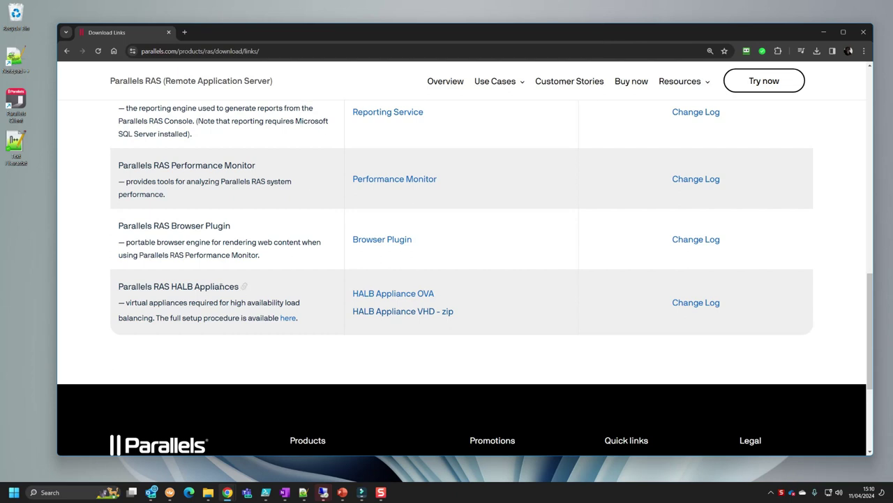
Step: Scroll the Parallels RAS Version 19 downloads page to the HALB Appliance OVA and VHD downloads, then minimize Chrome
left_click(275, 49)
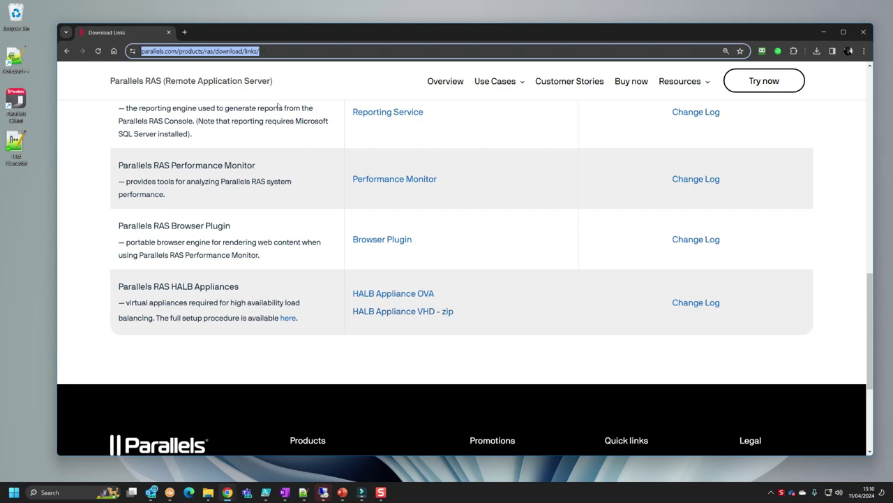
scroll(278, 105, "up", 15)
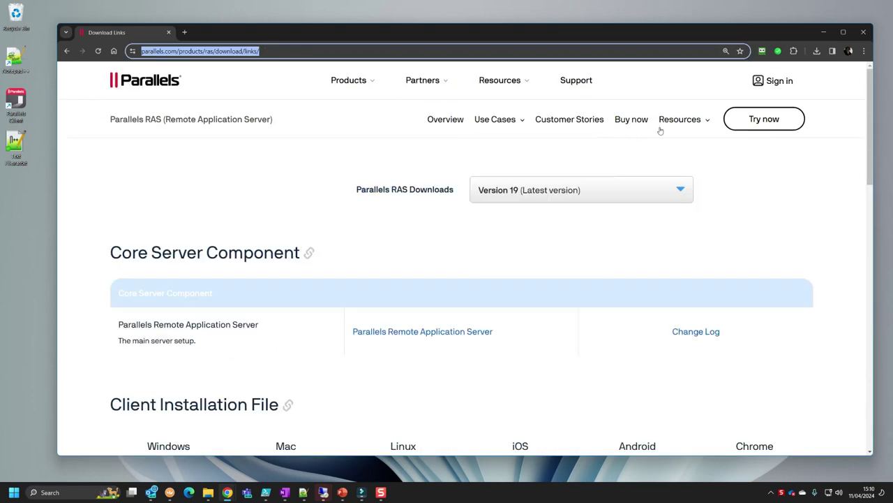
scroll(576, 127, "down", 8)
scroll(575, 127, "down", 4)
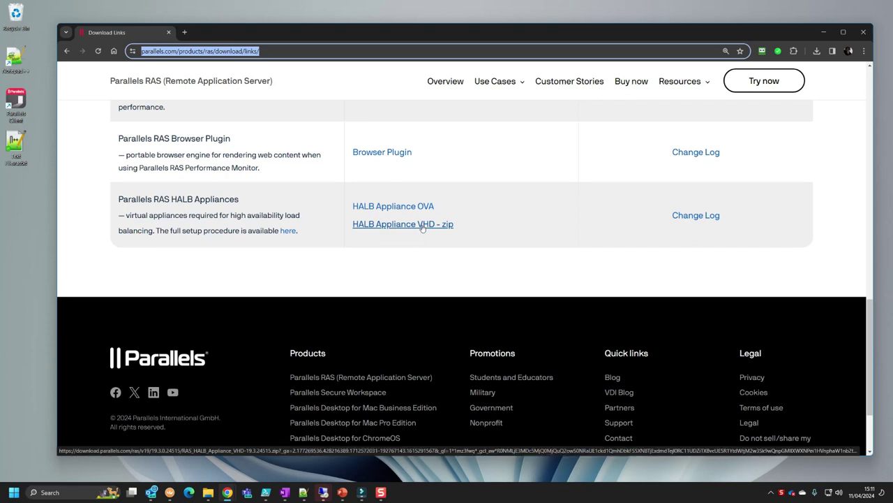
left_click(826, 32)
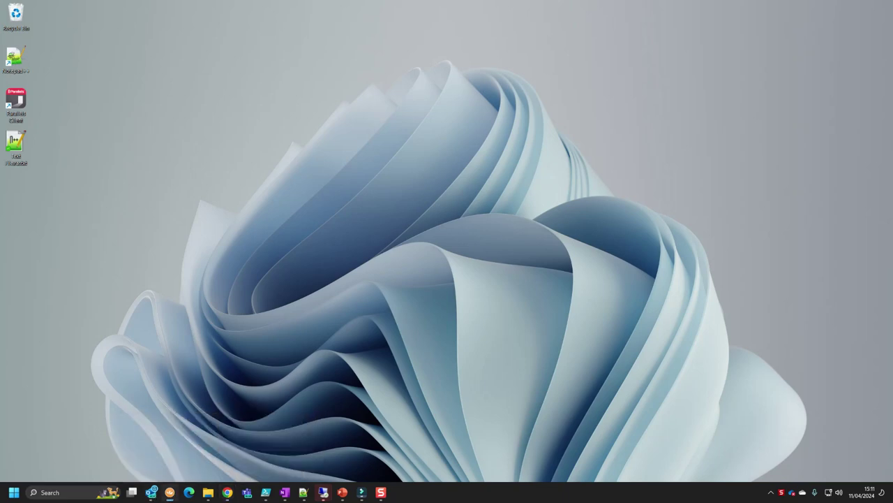
Step: In Hyper-V Manager, start a new Generation 1 VM named QSHALB1 stored in C:\VirtualMachines\
left_click(170, 492)
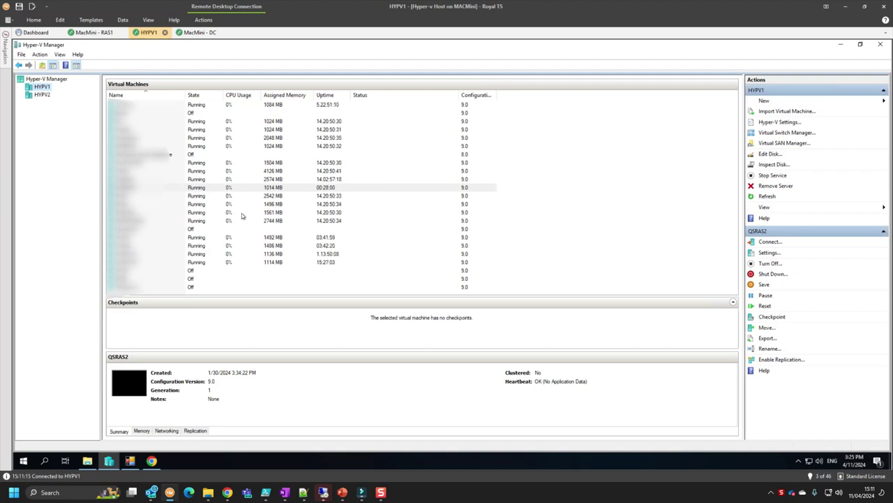
left_click(138, 179)
left_click(250, 187)
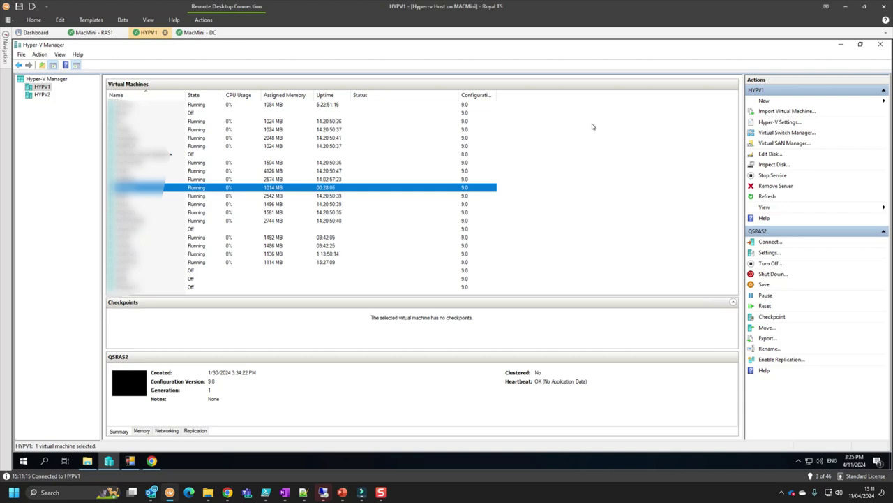
left_click(765, 101)
left_click(842, 101)
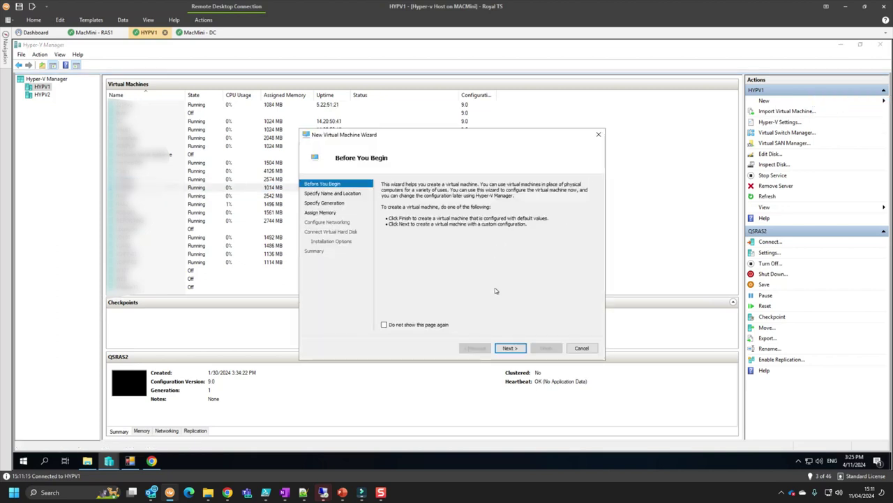
left_click(509, 348)
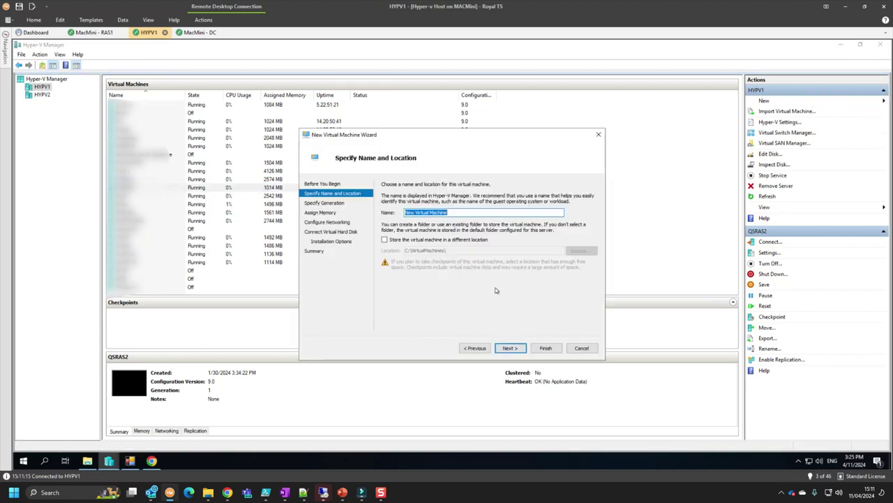
type("QSHALB1")
left_click(384, 239)
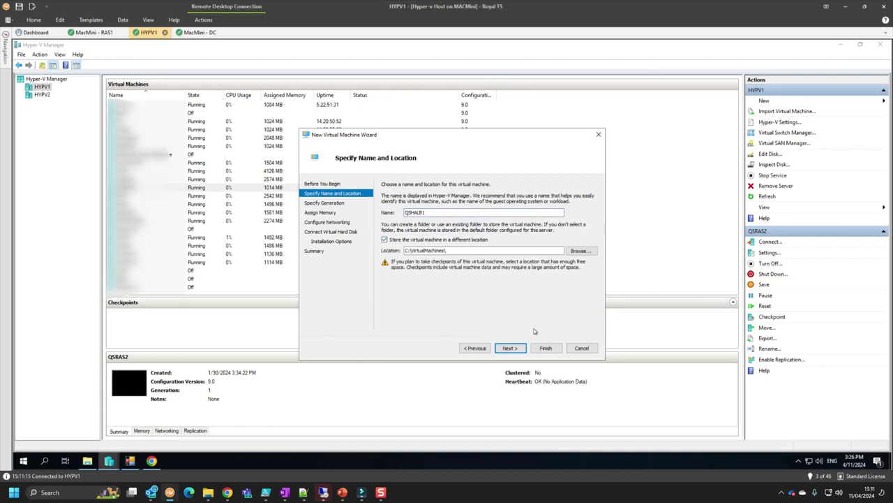
left_click(510, 349)
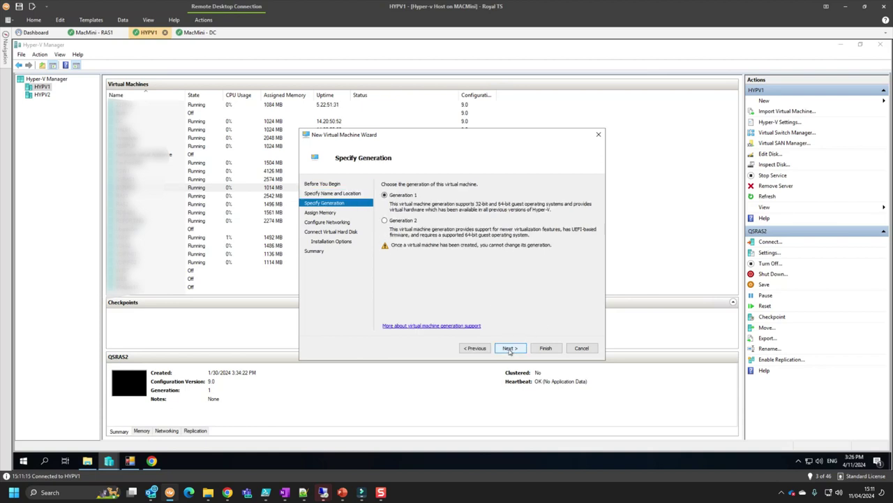
left_click(510, 348)
Step: Give QSHALB1 2048 MB memory and the Virtual Switch, attach a disk later, and finish
type("20")
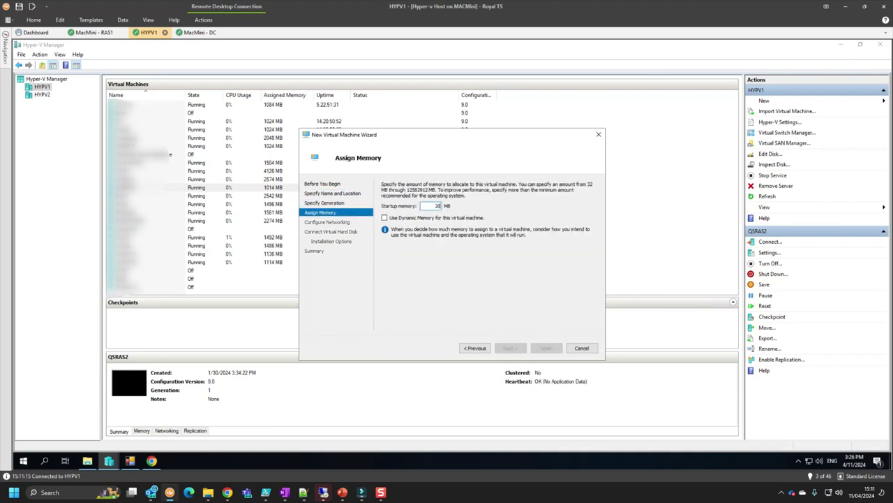
type("48")
left_click(510, 348)
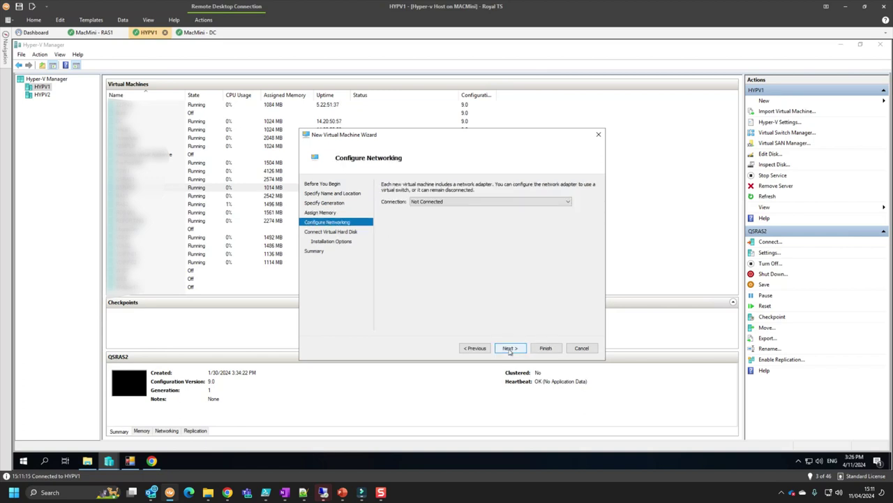
left_click(460, 202)
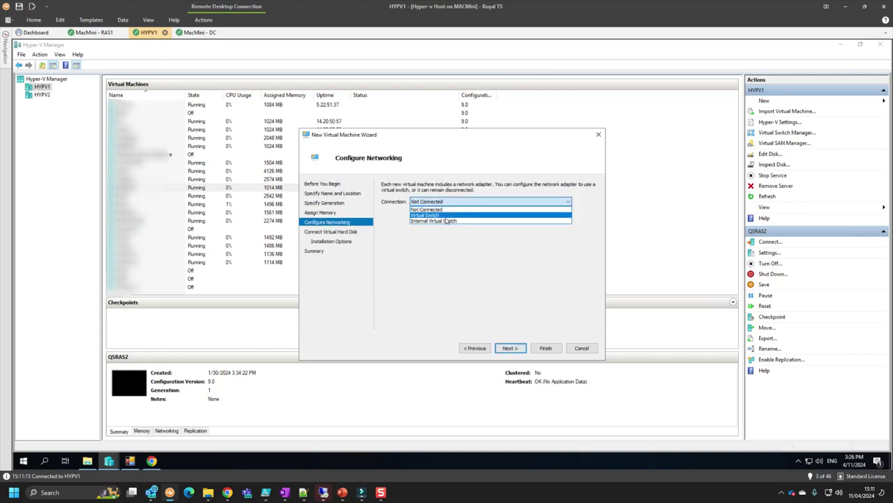
left_click(434, 215)
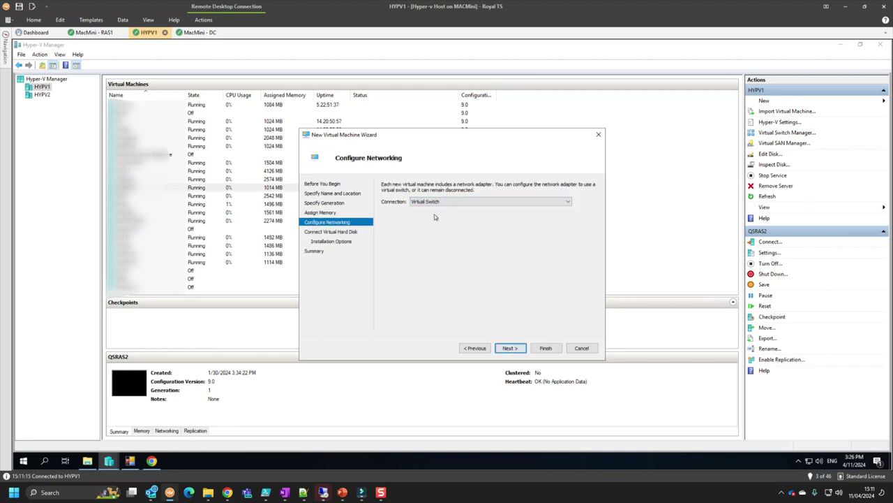
left_click(510, 347)
left_click(404, 305)
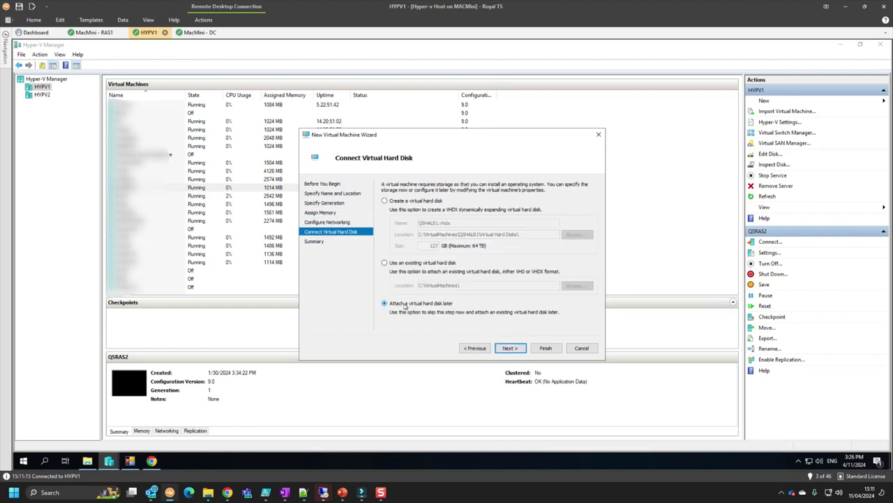
left_click(510, 348)
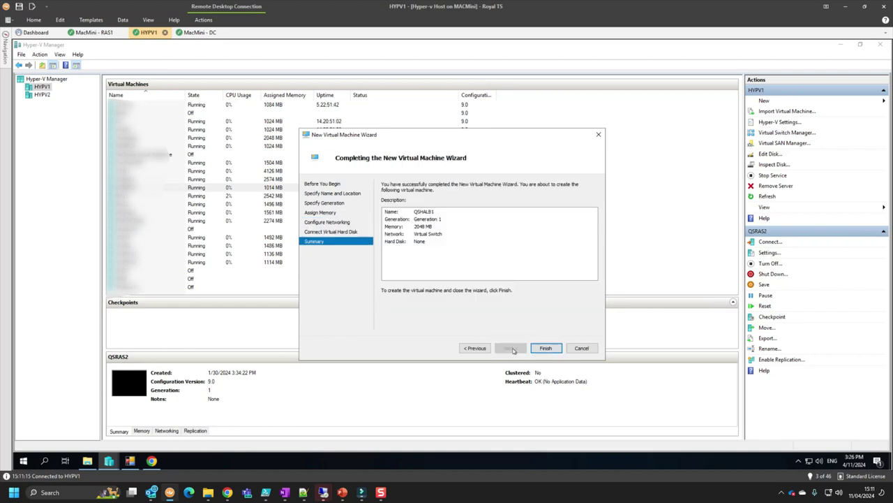
left_click(548, 348)
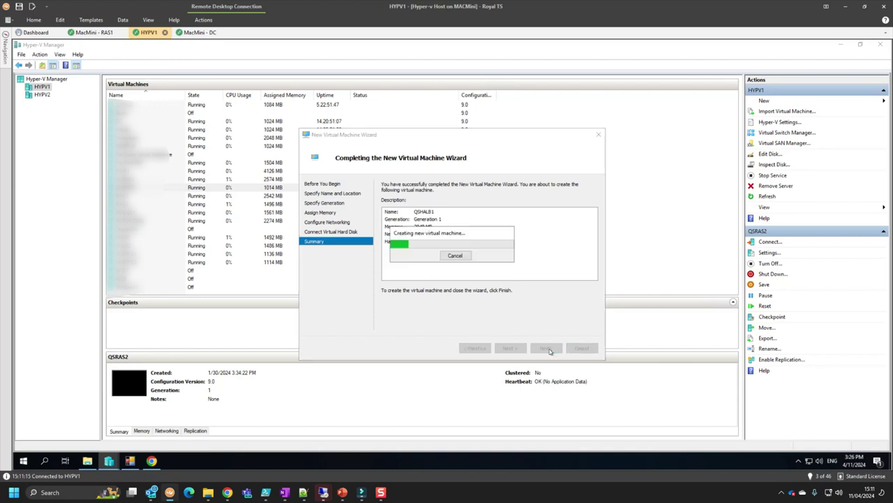
Step: Start a second Generation 1 VM named QSHALB2 stored in a separate location
left_click(768, 102)
left_click(844, 102)
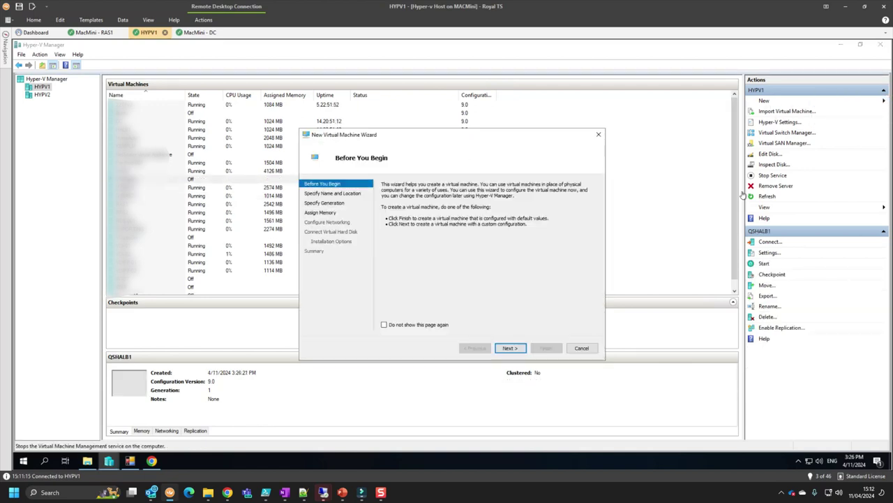
left_click(510, 348)
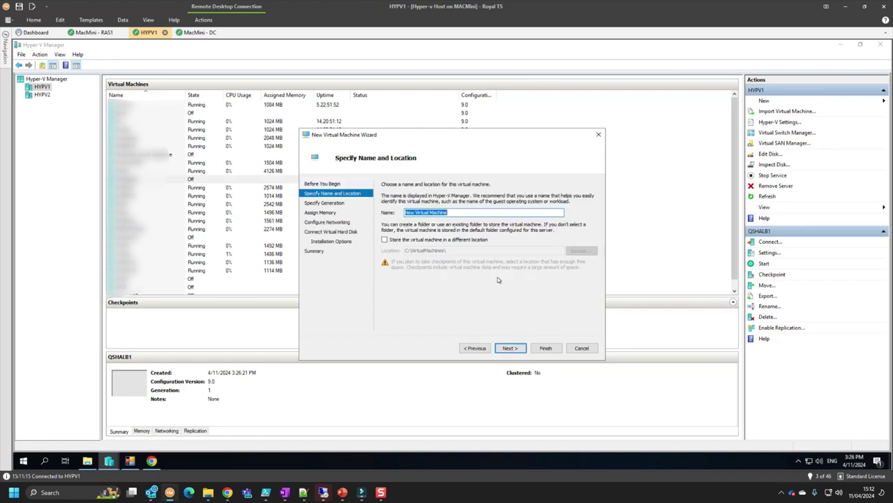
type("QSHGALB2")
left_click(385, 239)
left_click(516, 348)
left_click(508, 348)
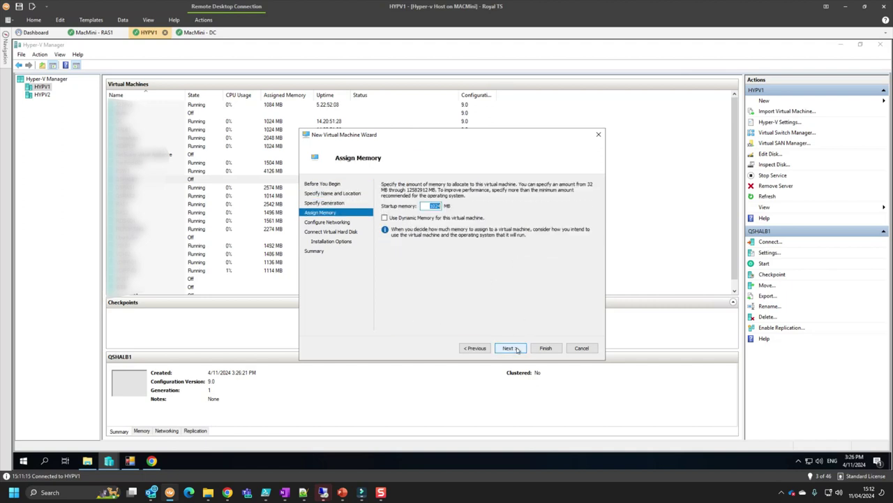
Step: Give QSHALB2 2048 MB memory and the Virtual Switch, attach a disk later, and finish
type("2048")
left_click(511, 349)
left_click(450, 201)
left_click(436, 216)
left_click(511, 347)
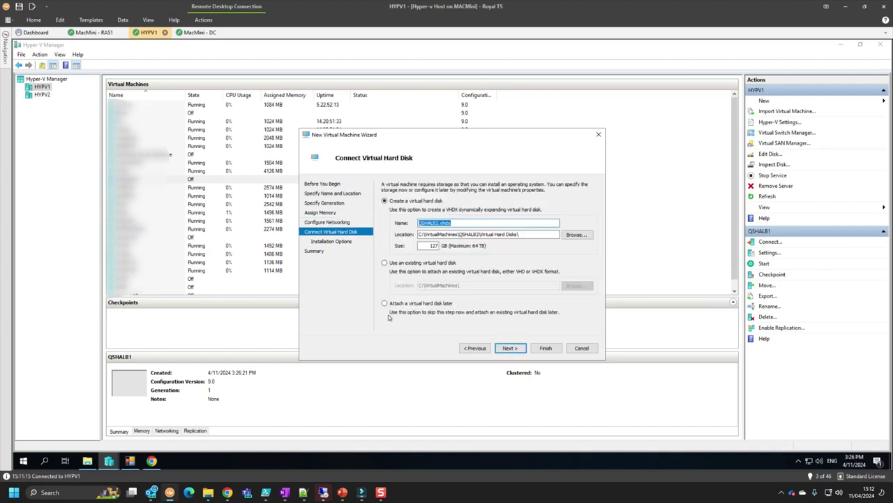
left_click(410, 303)
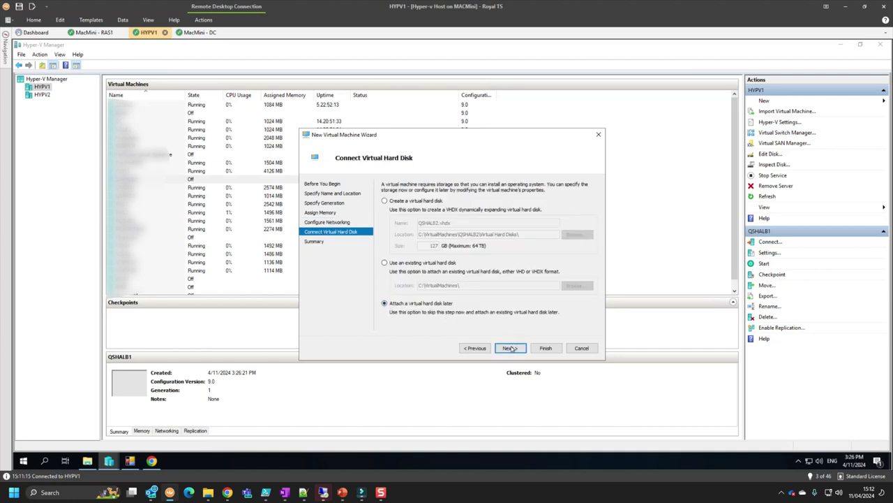
left_click(511, 349)
left_click(547, 348)
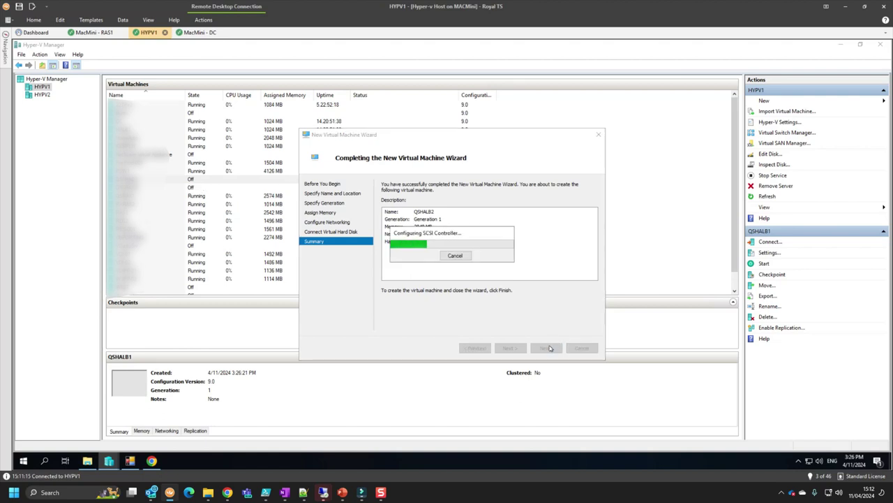
Step: Copy the RAS_HALB_Appliance-19.3.0-24515 disk image from its archive in File Explorer
left_click(88, 460)
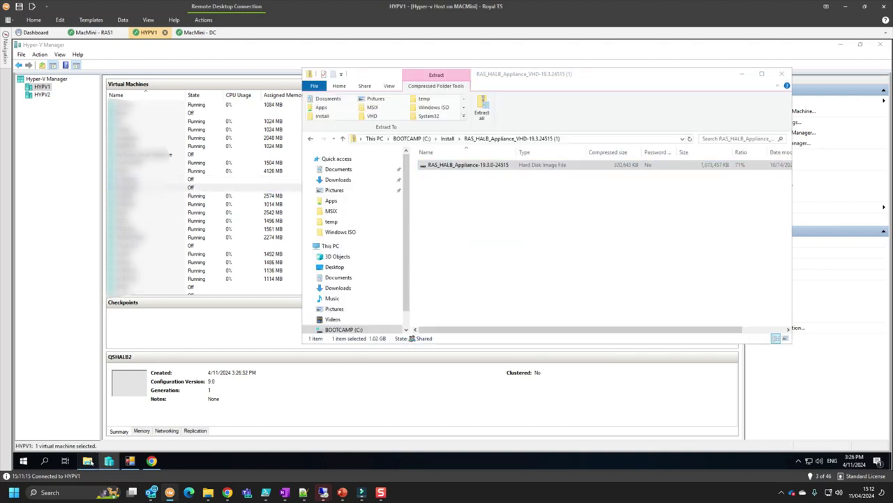
right_click(477, 169)
left_click(437, 198)
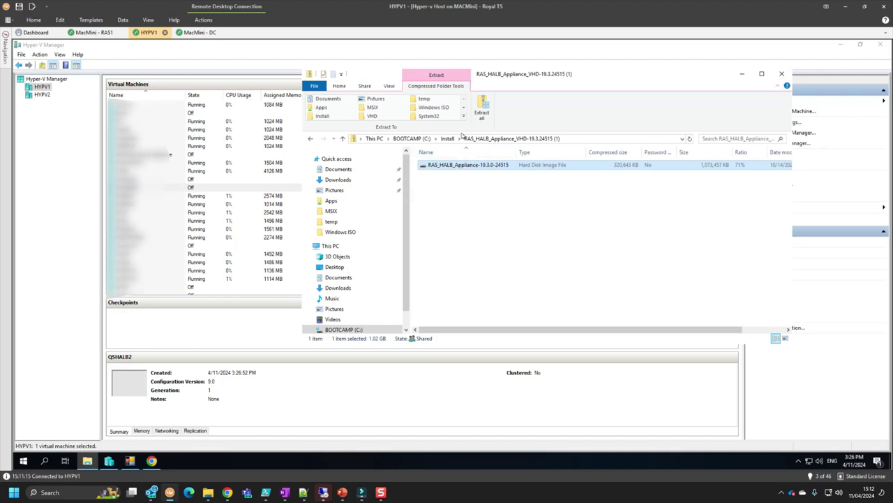
Step: Paste the disk image into C:\VirtualMachines\QSHALB1
left_click(412, 139)
left_click(461, 249)
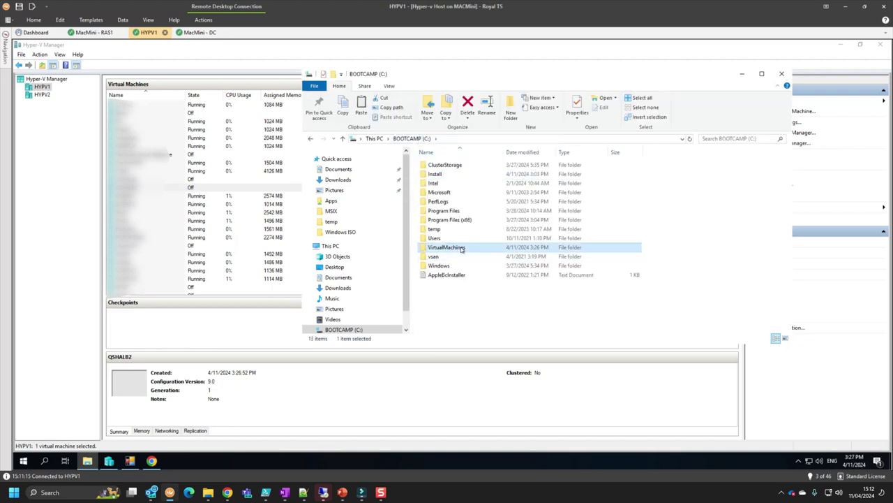
double_click(461, 248)
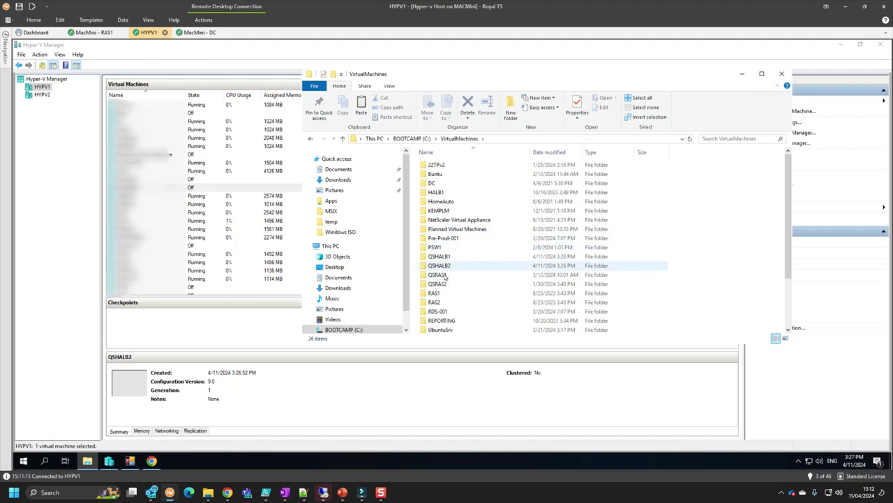
double_click(459, 256)
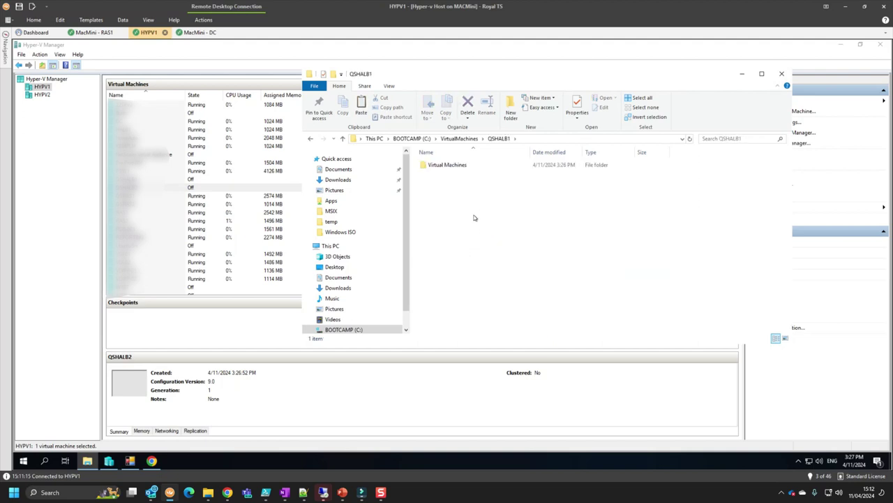
key("ctrl+v")
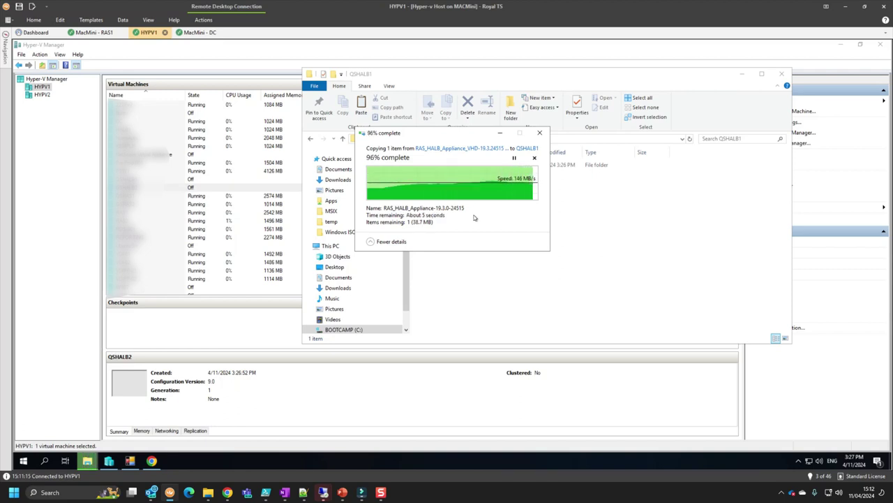
Step: Copy the disk image into the QSHALB2 folder too, then return to Hyper-V Manager
right_click(470, 187)
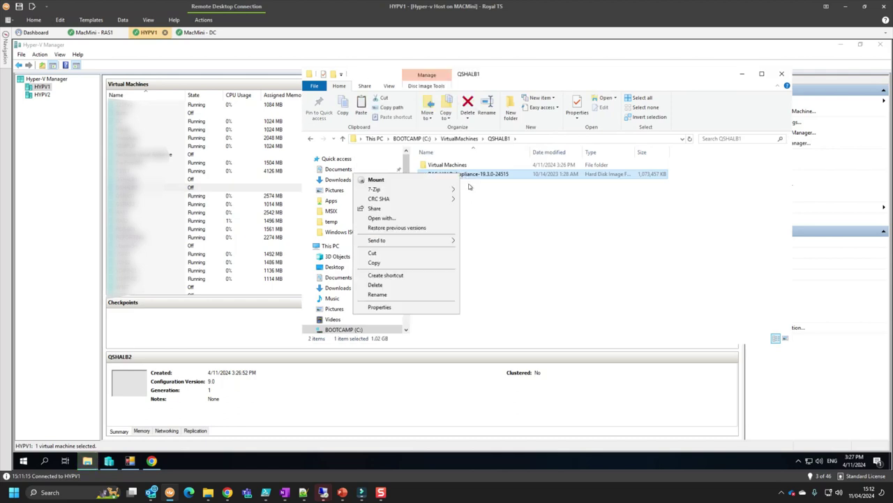
left_click(391, 262)
left_click(460, 139)
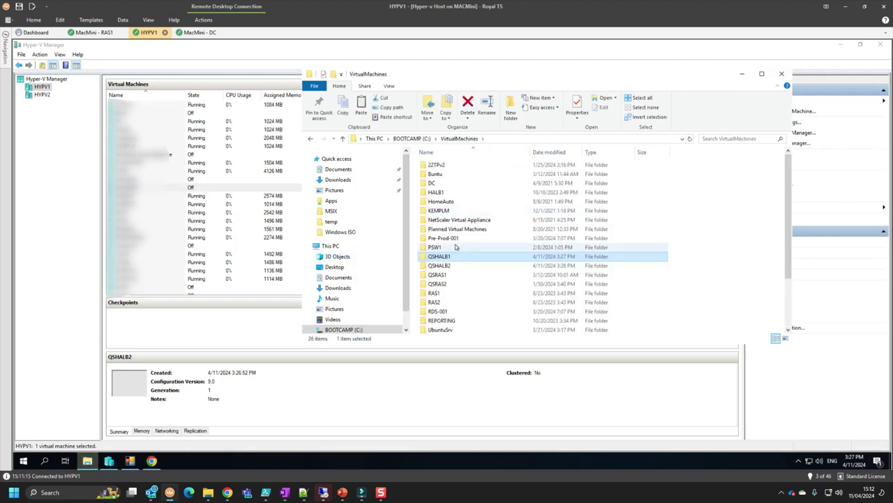
double_click(447, 261)
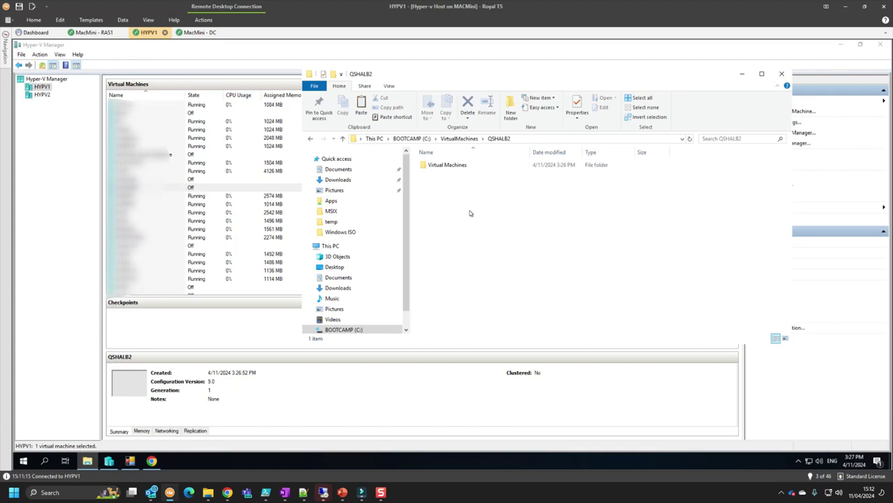
key("ctrl+v")
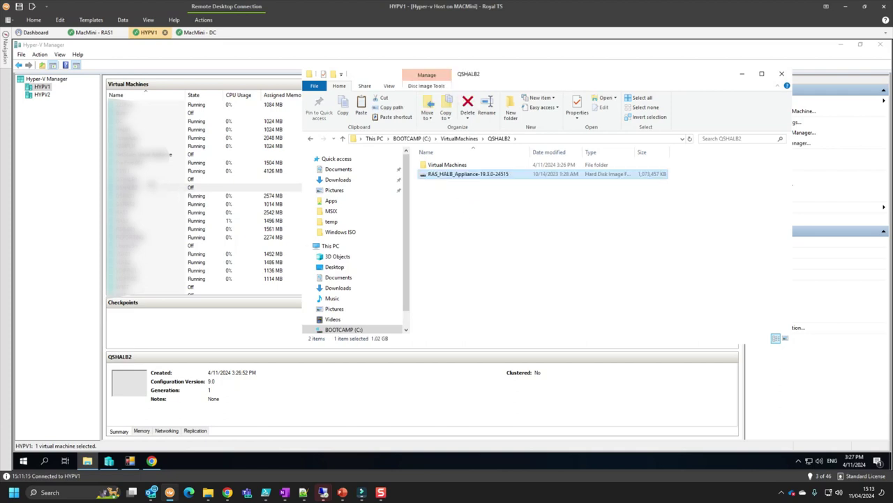
left_click(150, 179)
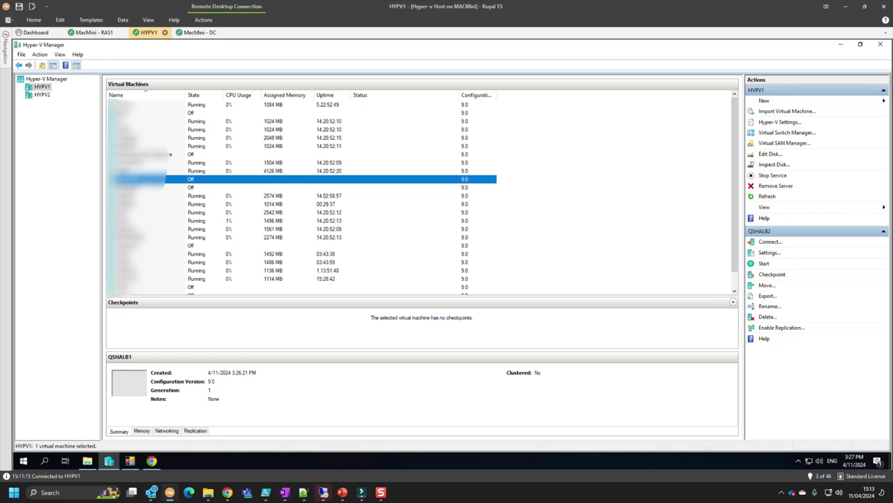
Step: Attach RAS_HALB_Appliance-19.3.0-24515.vhd from the QSHALB1 folder to QSHALB1's IDE Controller 0
right_click(198, 180)
left_click(209, 196)
left_click(363, 201)
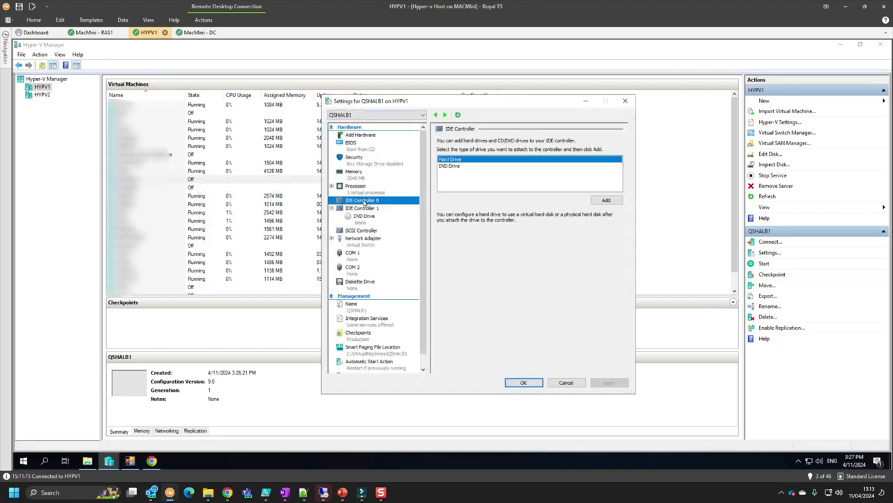
left_click(606, 201)
left_click(599, 225)
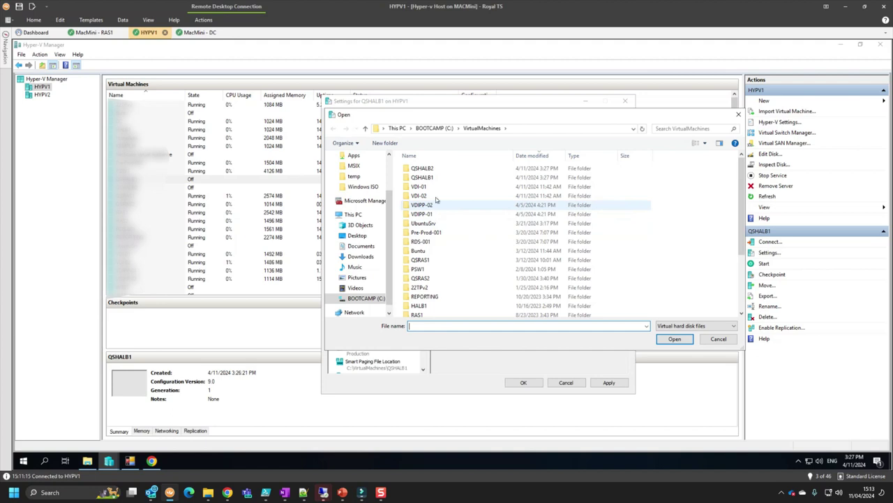
left_click(431, 178)
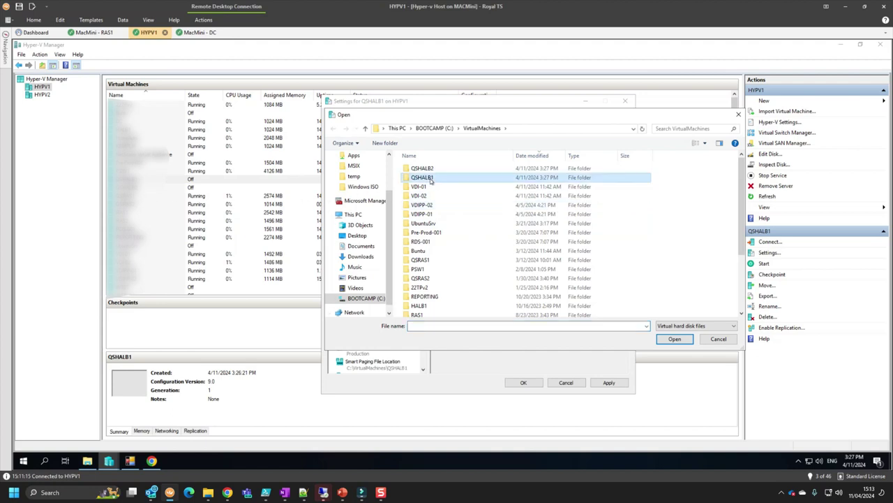
double_click(431, 179)
left_click(443, 179)
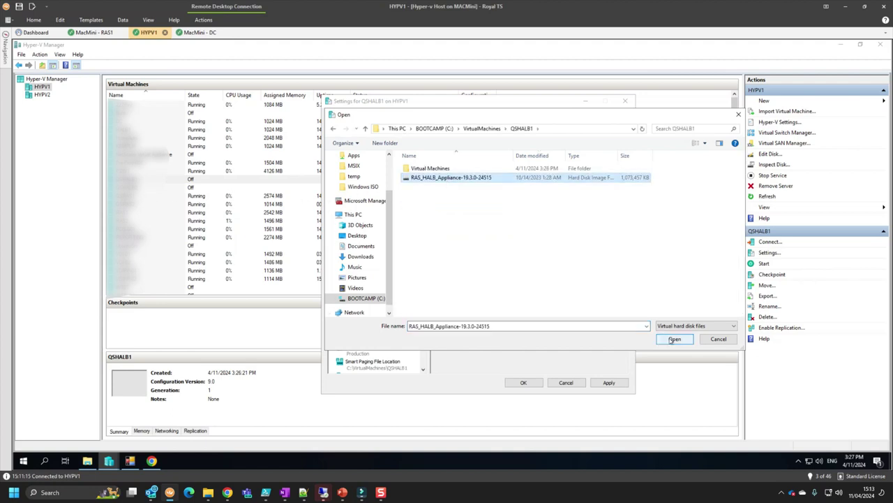
left_click(665, 339)
left_click(533, 383)
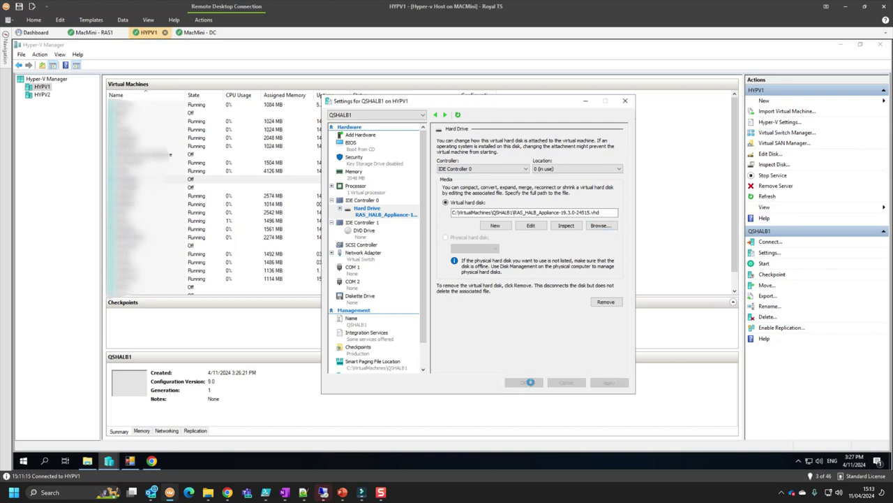
Step: Attach the appliance VHD from the QSHALB2 folder to QSHALB2's IDE Controller 0
right_click(137, 189)
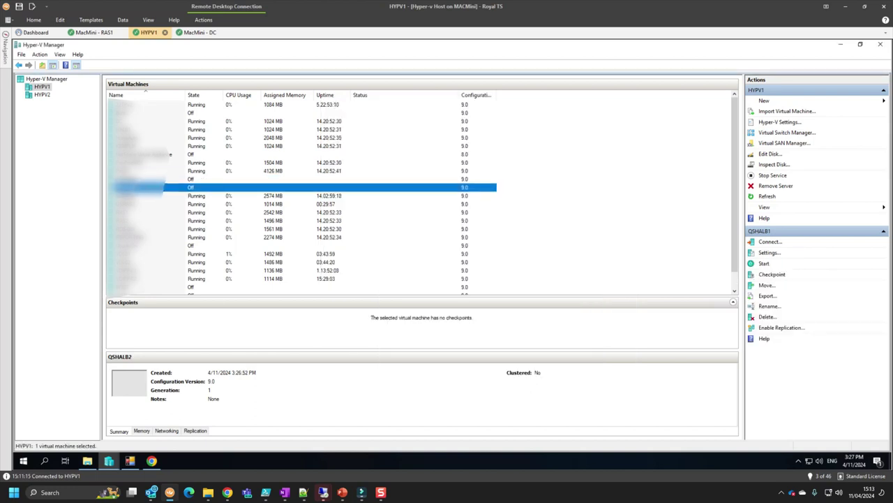
left_click(164, 206)
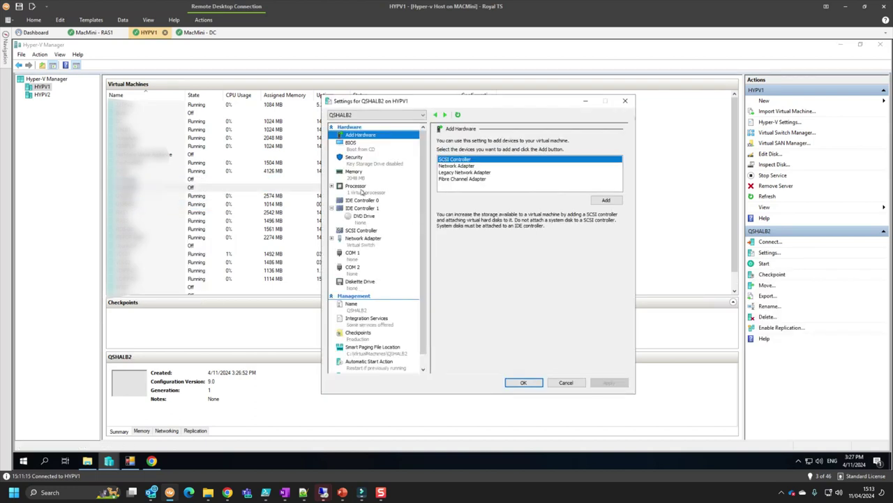
left_click(384, 201)
left_click(606, 200)
left_click(599, 225)
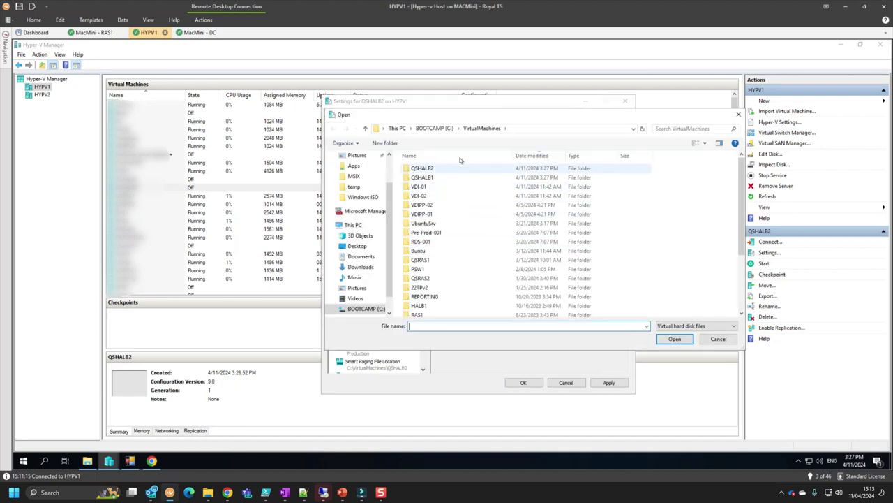
double_click(432, 171)
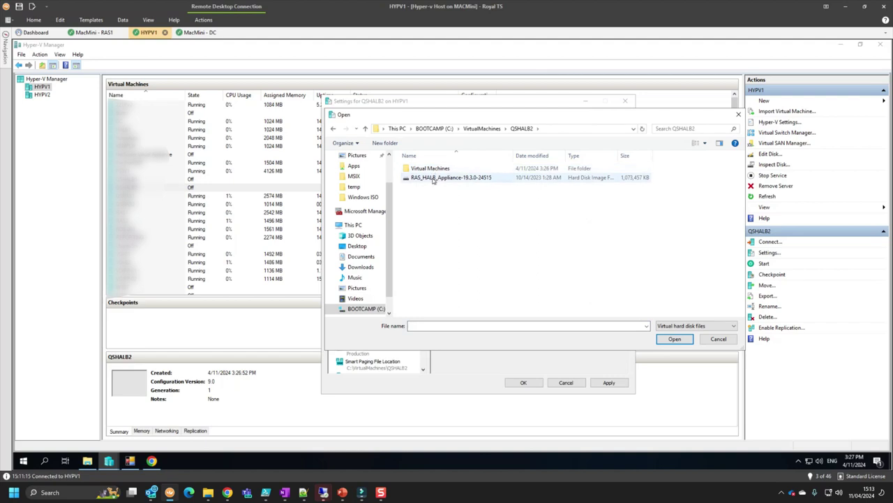
double_click(433, 178)
left_click(524, 382)
right_click(148, 179)
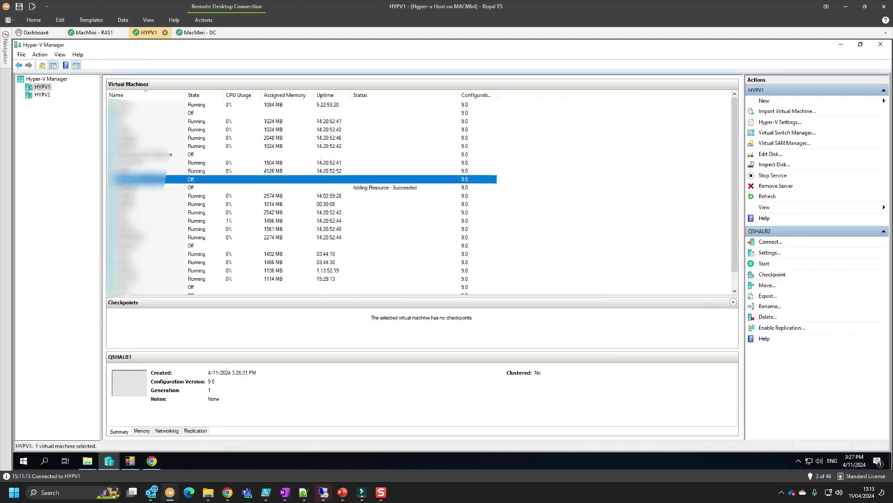
Step: Start the QSHALB1 and QSHALB2 virtual machines
left_click(166, 204)
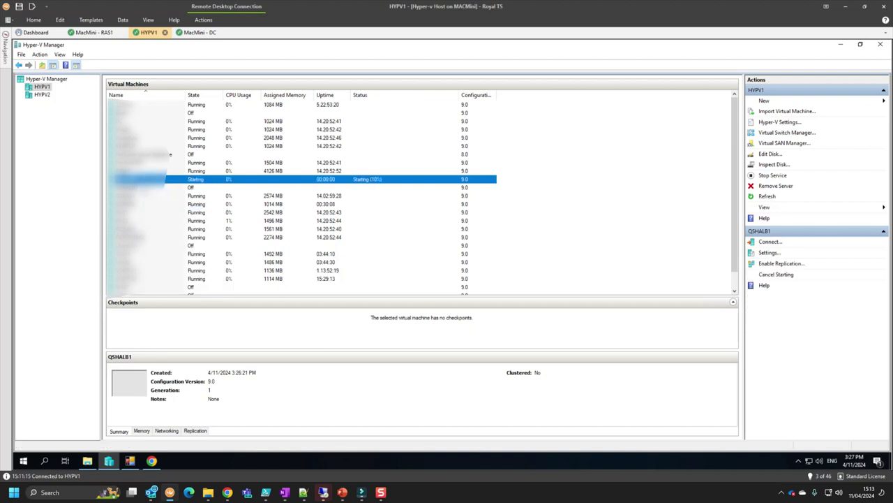
left_click(139, 187)
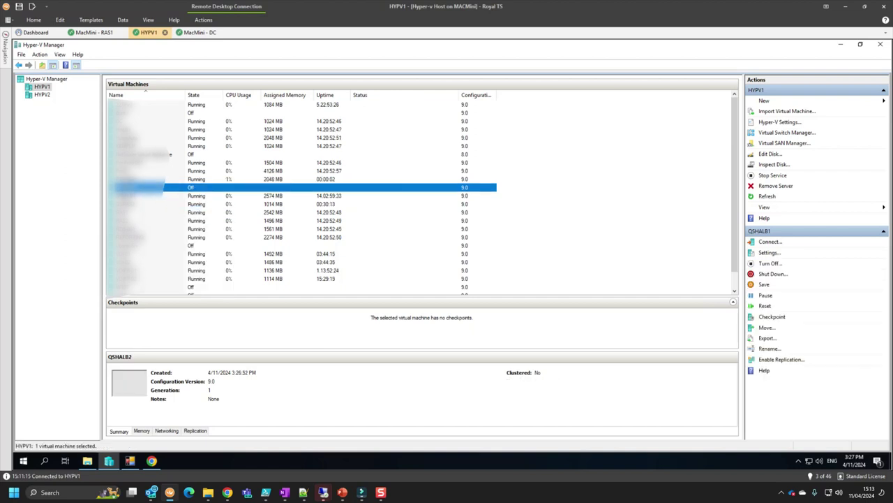
right_click(148, 184)
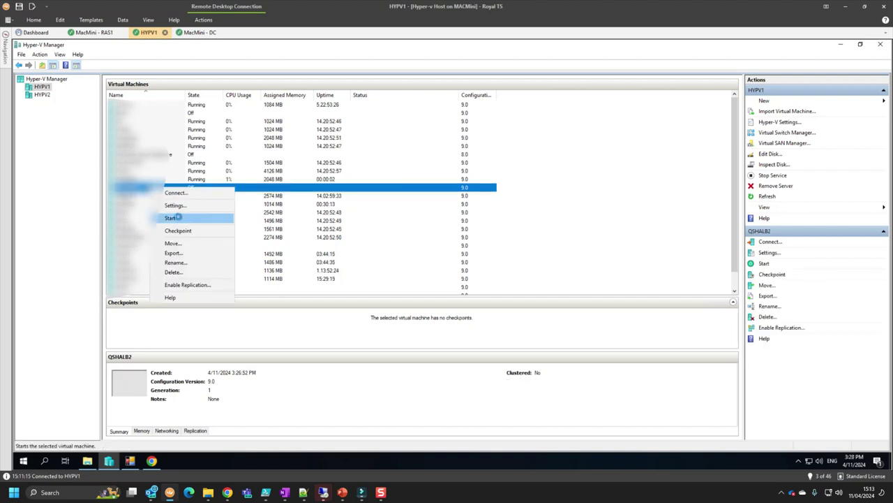
left_click(178, 216)
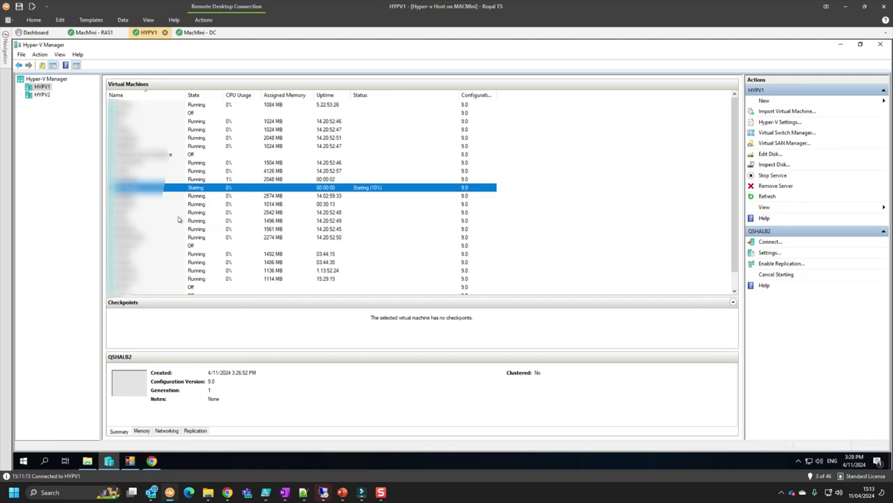
Step: Connect to QSHALB1's console and choose automatic DHCP for its first-boot network
left_click(194, 179)
right_click(194, 178)
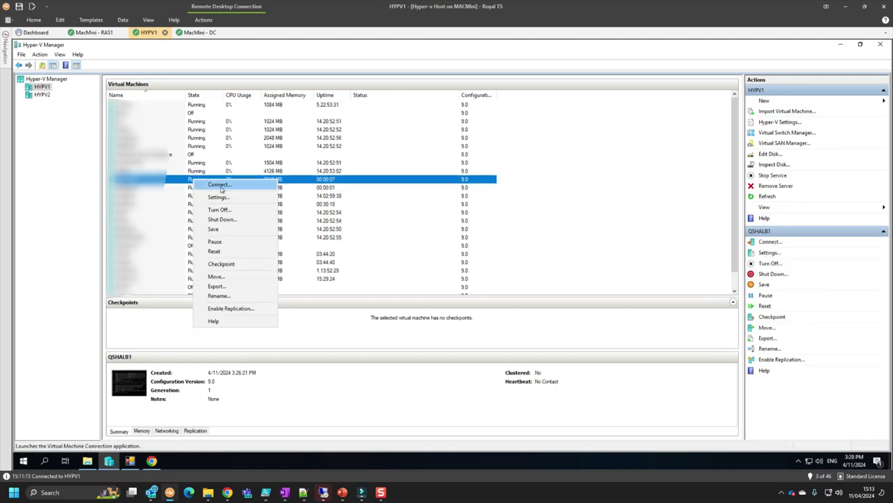
left_click(361, 208)
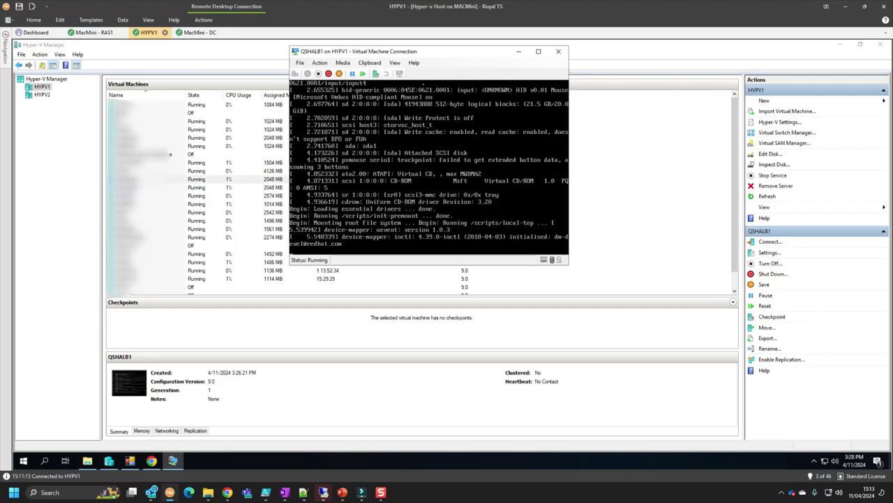
left_click_drag(414, 54, 411, 115)
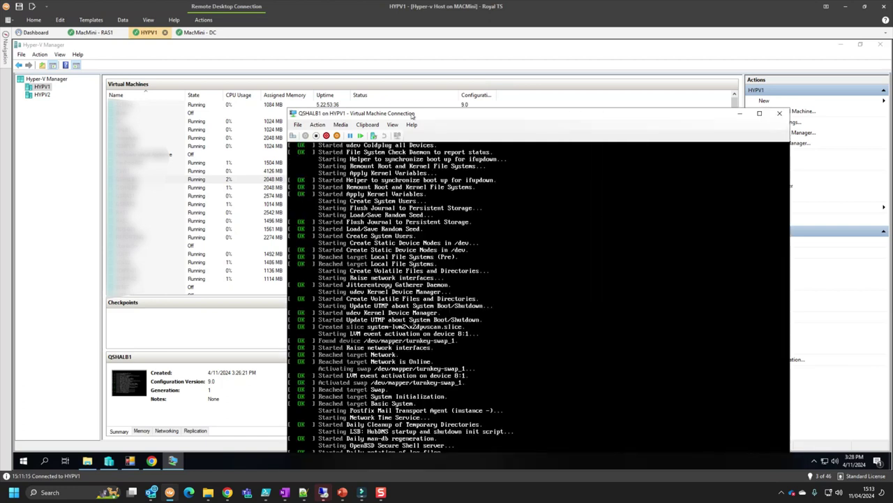
left_click_drag(414, 115, 330, 47)
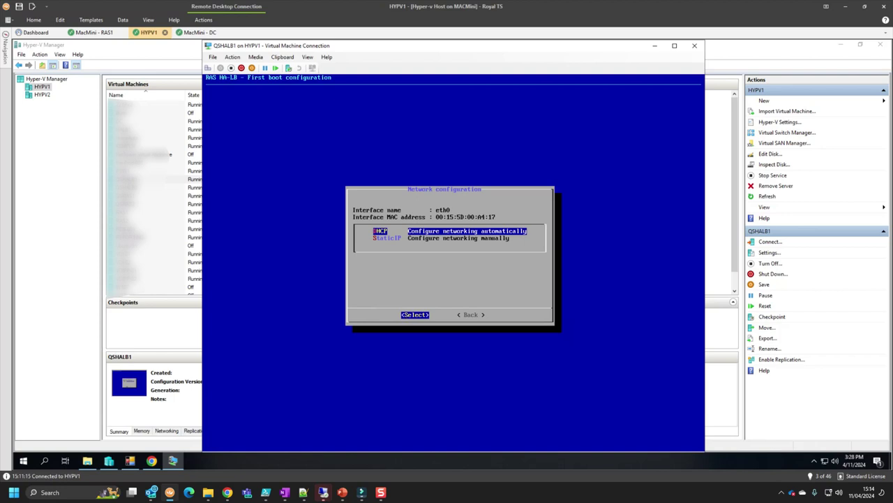
key("Return")
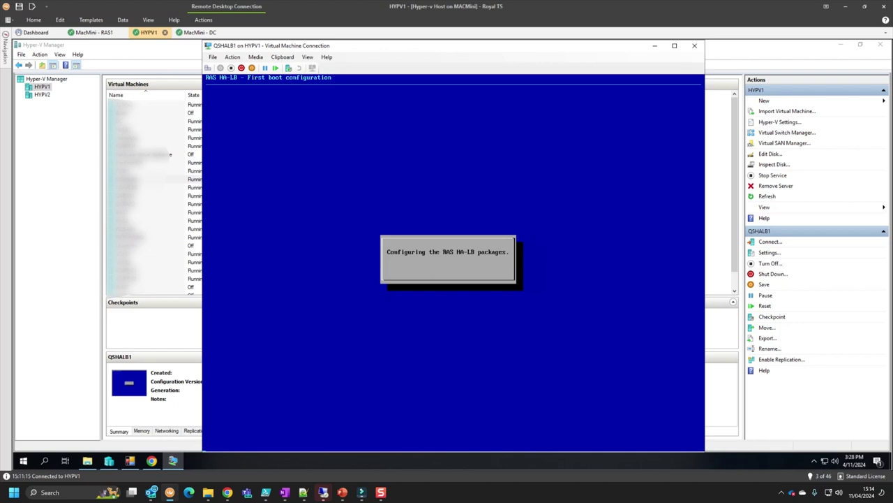
left_click_drag(308, 46, 533, 51)
Step: Connect to QSHALB2's console and set its first-boot network to DHCP version 4 only
left_click(138, 189)
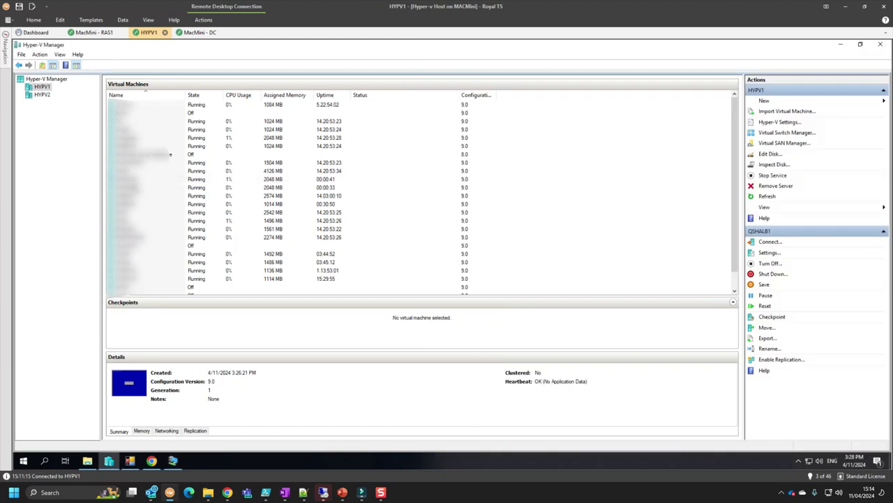
right_click(173, 190)
left_click(202, 193)
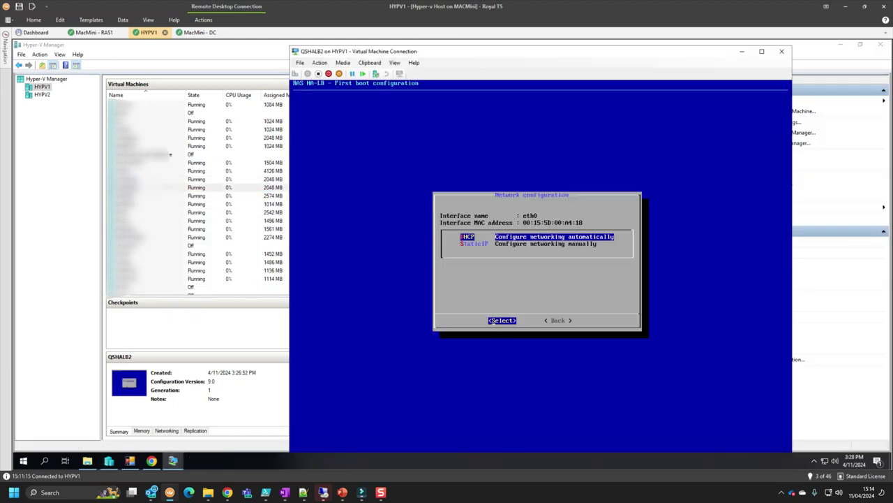
key("Return")
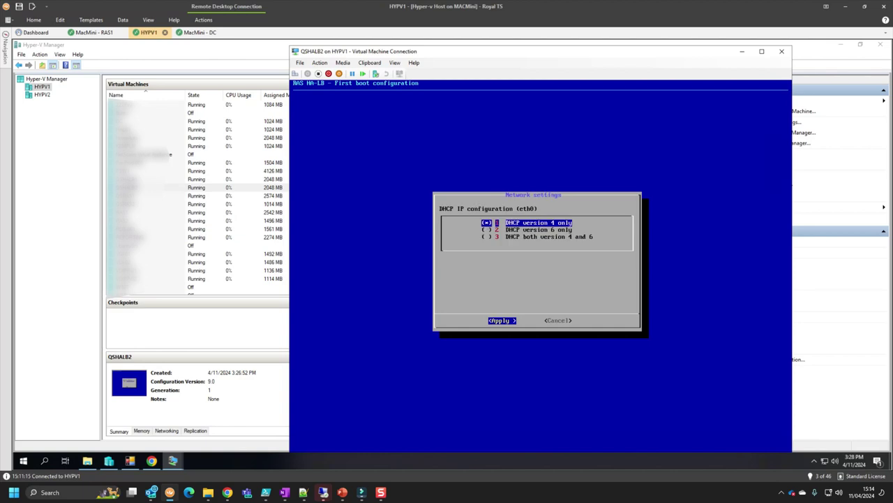
key("Return")
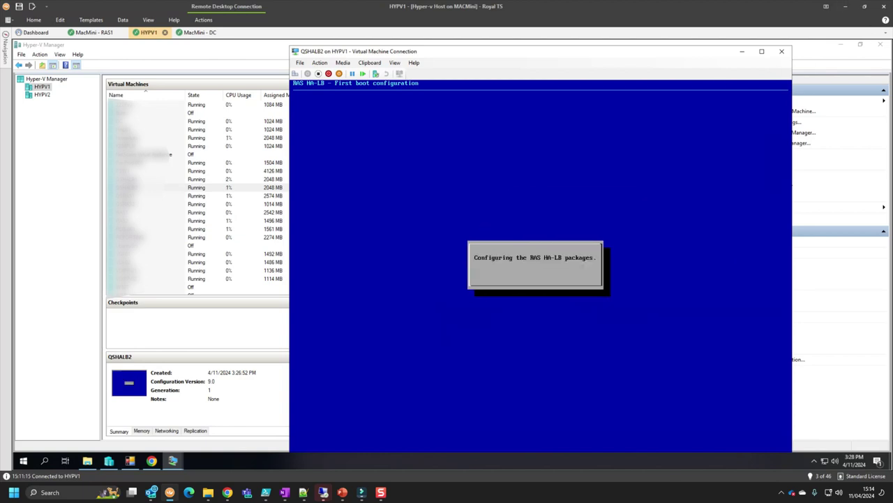
left_click(742, 51)
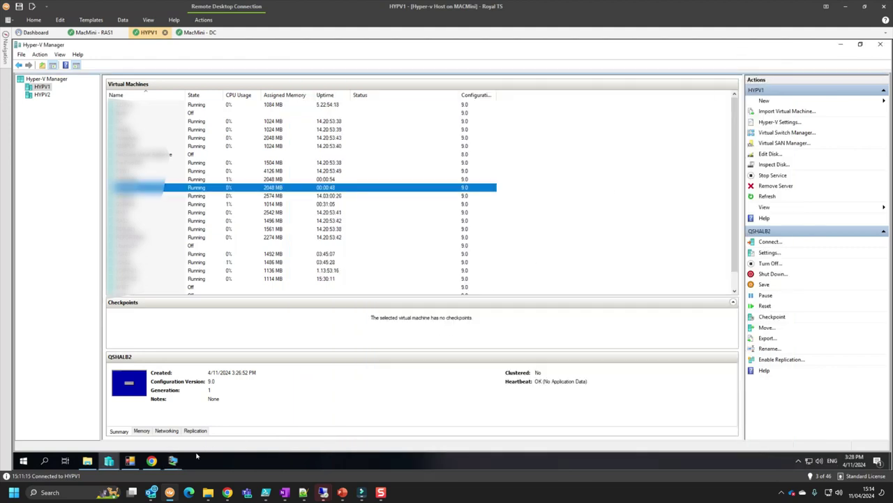
Step: Skip the notification email signup on the QSHALB1 console
left_click(173, 460)
left_click(143, 423)
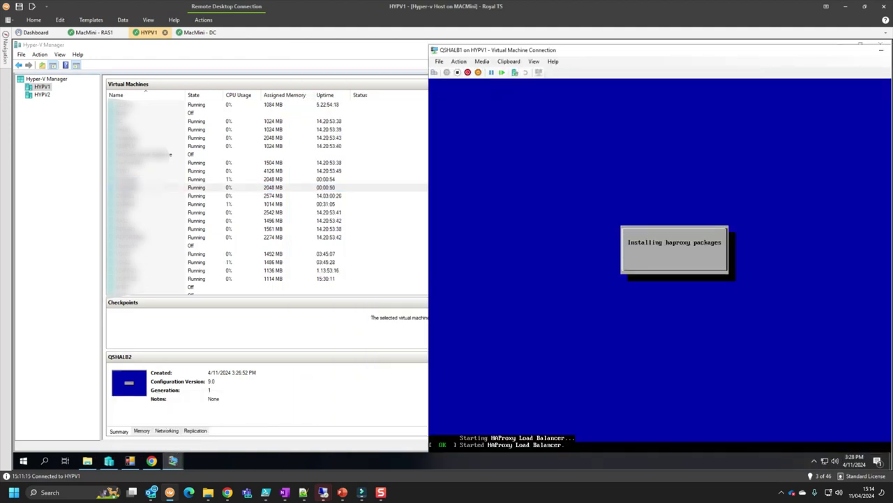
left_click_drag(629, 52, 532, 52)
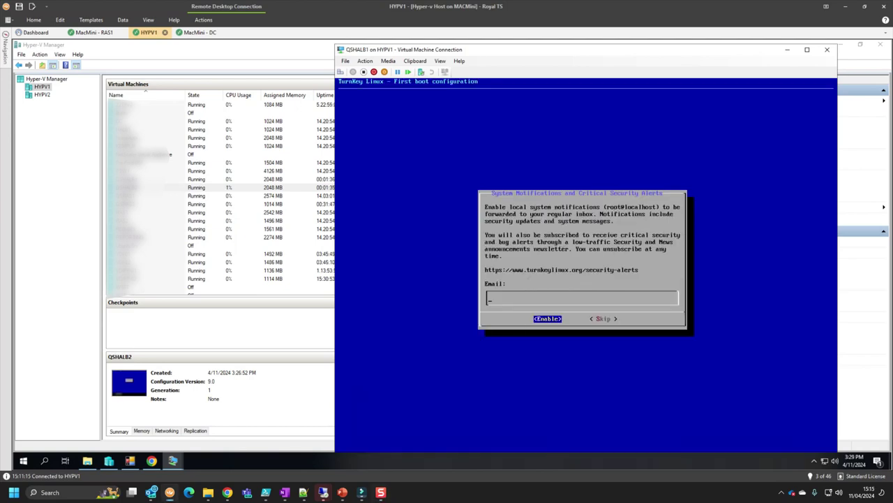
key("Tab")
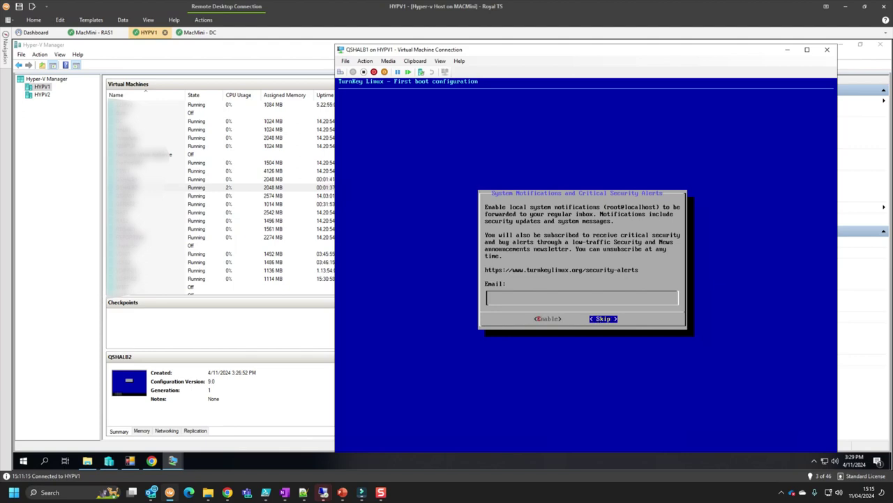
key("Return")
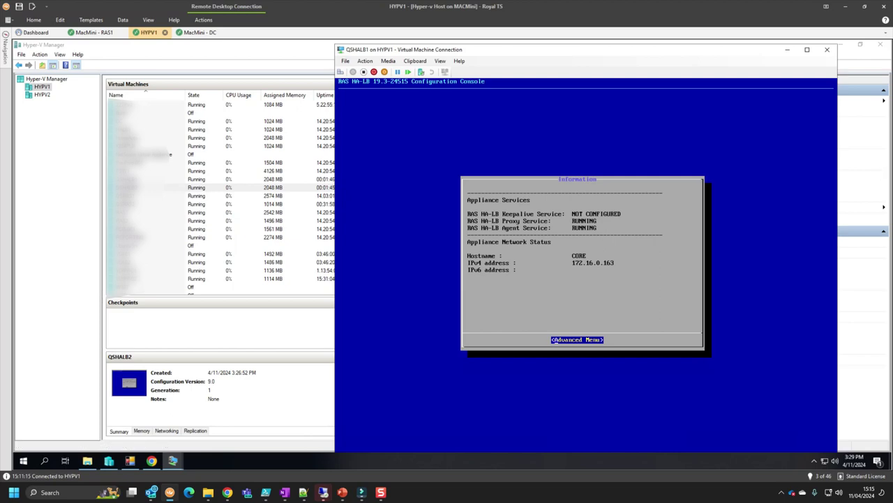
Step: Skip the email alerts signup on QSHALB2 and minimize its console and the Hyper-V session
left_click(173, 460)
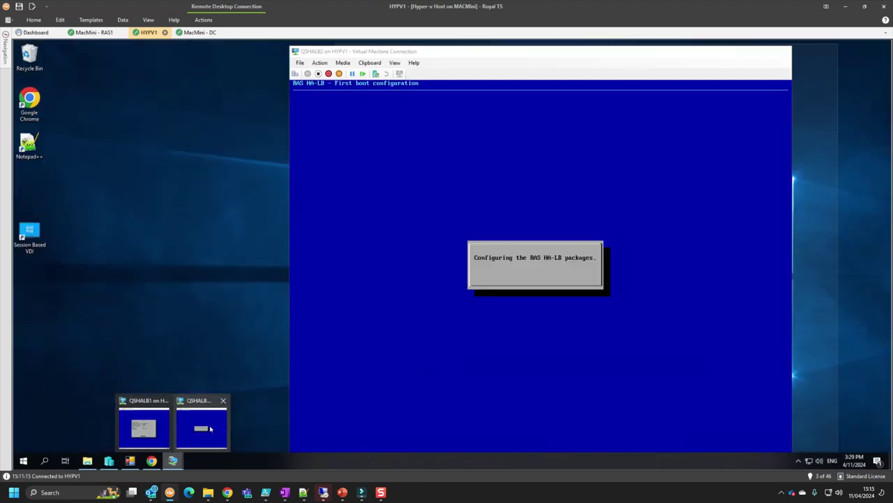
left_click(211, 429)
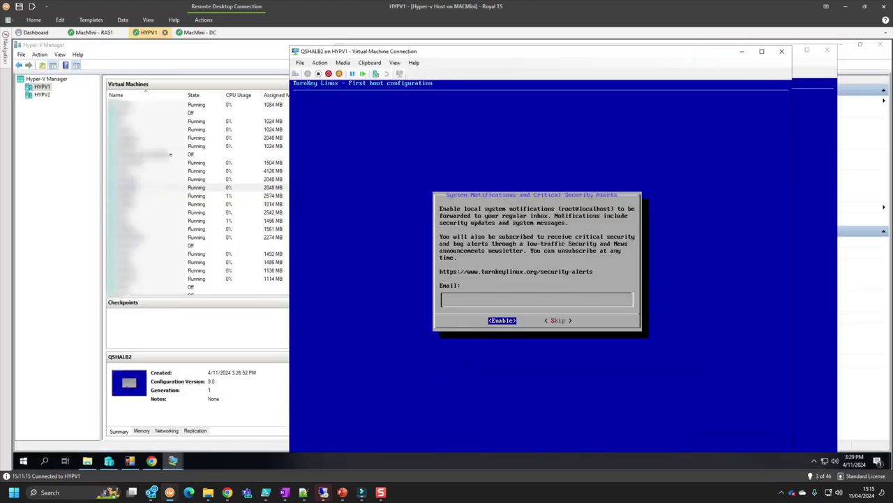
key("Tab")
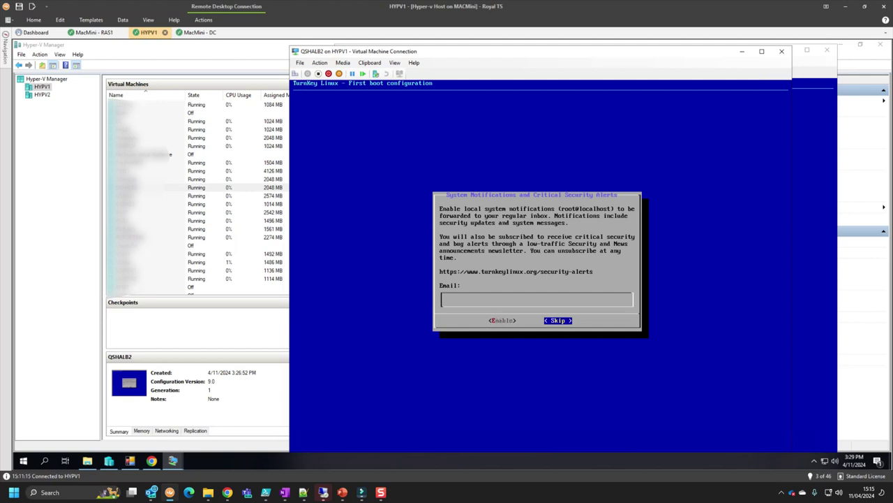
key("Return")
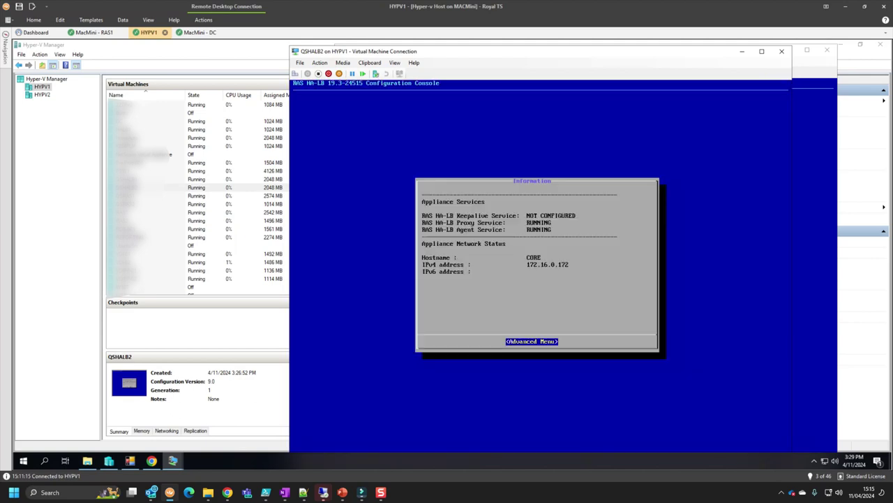
left_click(742, 51)
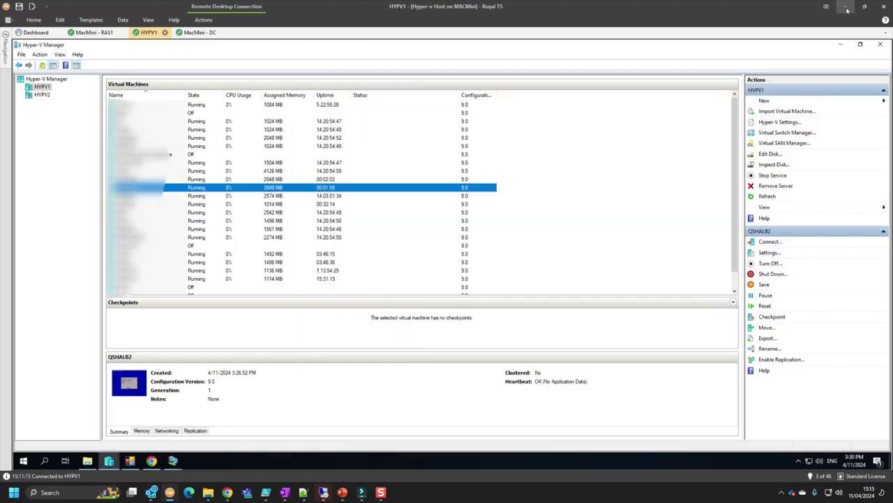
left_click(845, 6)
Step: Add a new HALB virtual server named Default with public address quickstart.rdesktop.uk
mouse_move(322, 493)
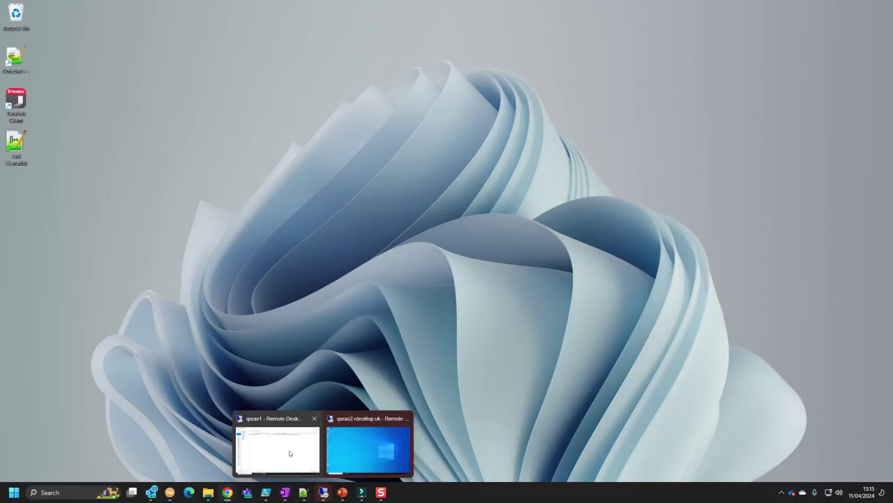
left_click(289, 450)
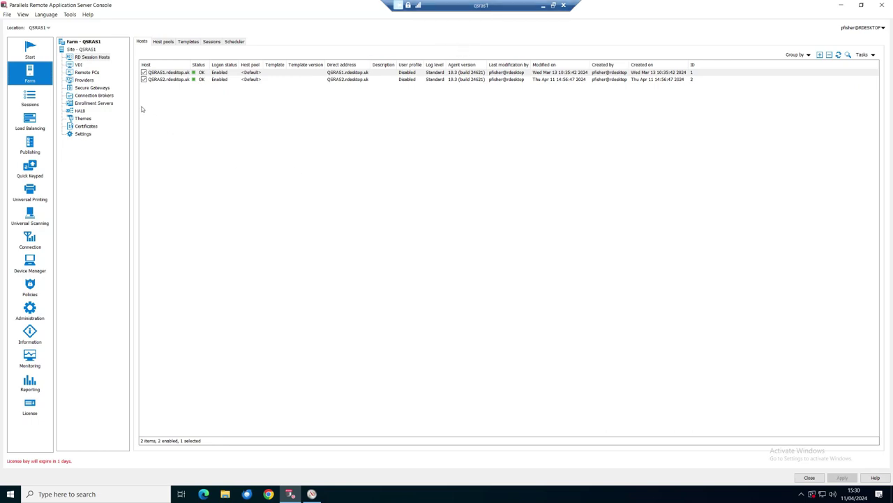
left_click(80, 111)
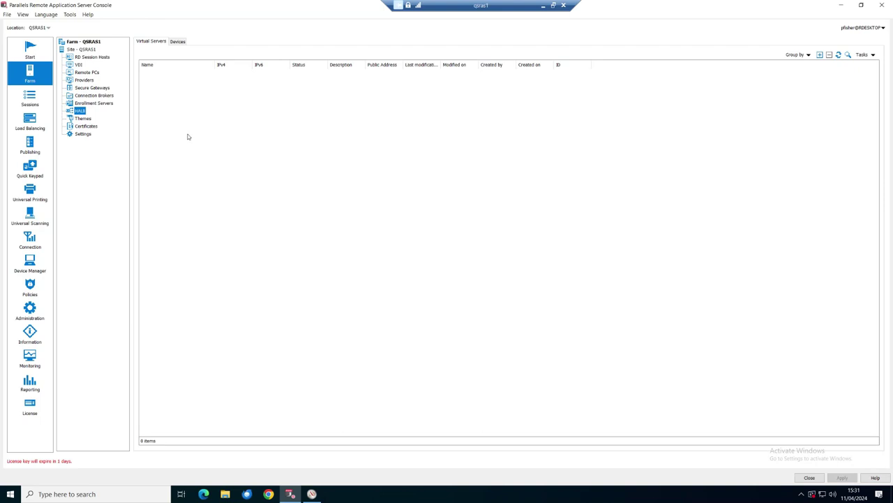
left_click(820, 55)
left_click(405, 185)
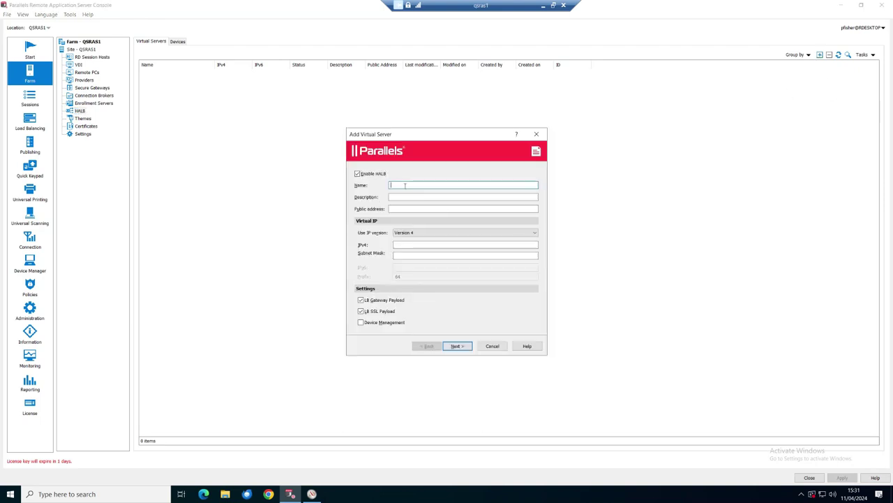
type("h")
key("BackSpace")
type("Default")
left_click(407, 208)
type("qs")
type("ickstart")
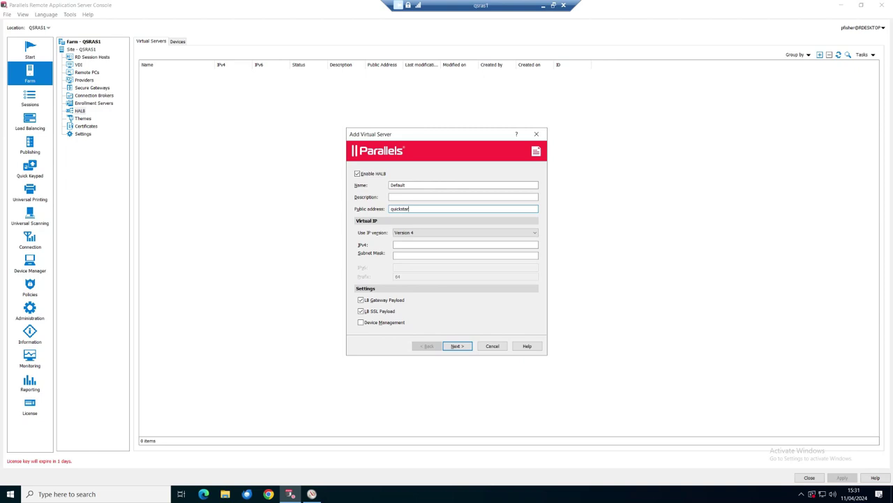
type(".rdesktop.uk")
Step: Enter virtual IPv4 172.16.0.25 with subnet mask 255.255.255.0
left_click(411, 245)
left_click_drag(459, 209, 367, 208)
left_click(410, 243)
type("172.16.0.25")
key("Tab")
key("Right")
key("BackSpace")
type("255")
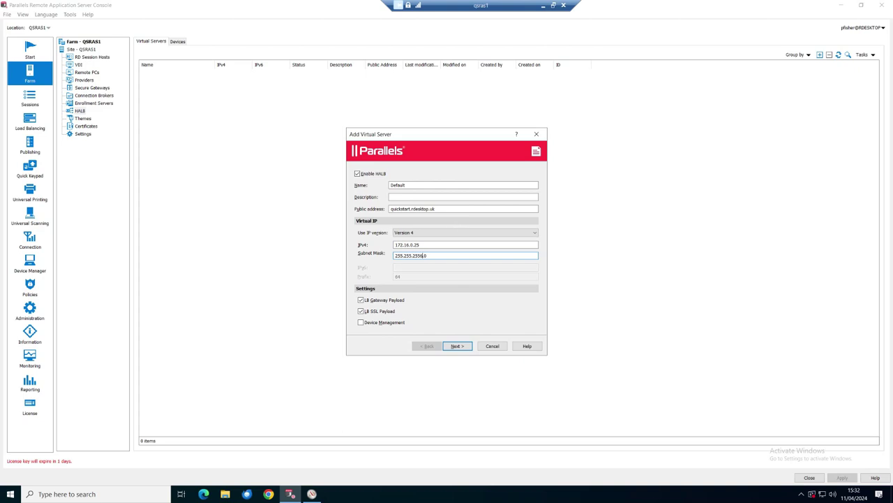
key("Delete")
Step: Tick both gateways for the port 80 Gateway payload
left_click(466, 347)
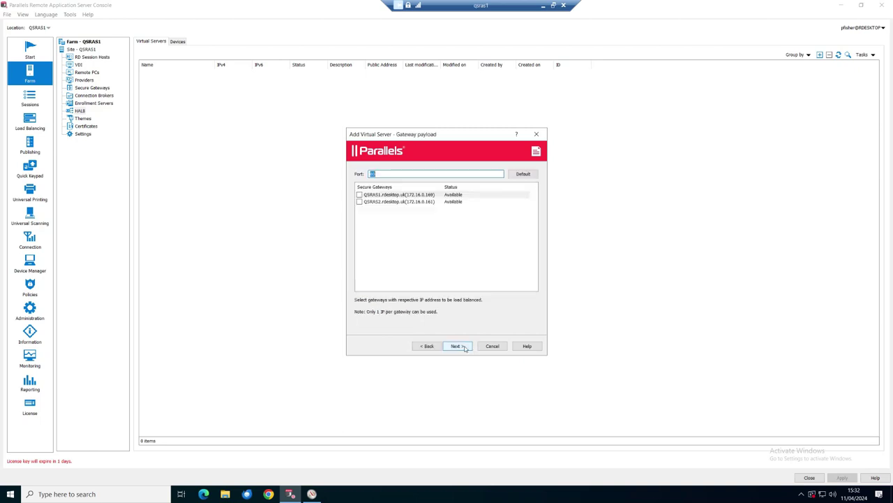
left_click(359, 194)
left_click(359, 202)
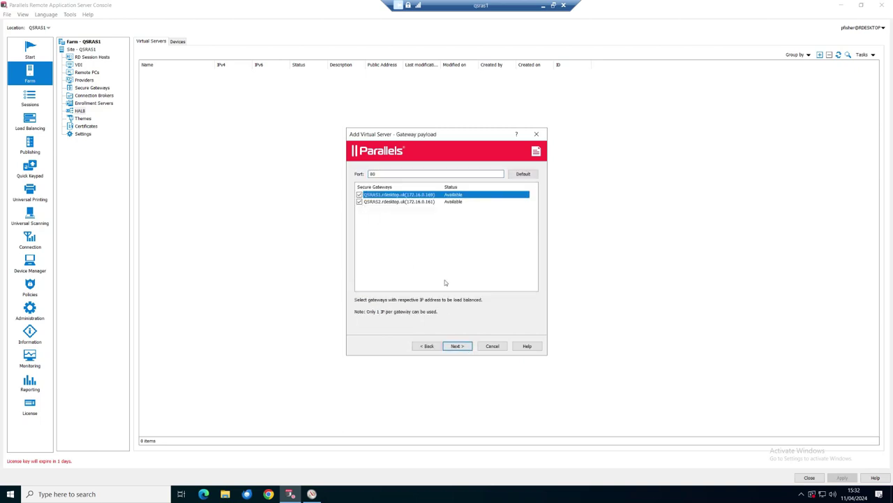
Step: Tick both gateways for the port 443 SSL payload, keeping Passthrough mode
left_click(460, 347)
left_click(359, 207)
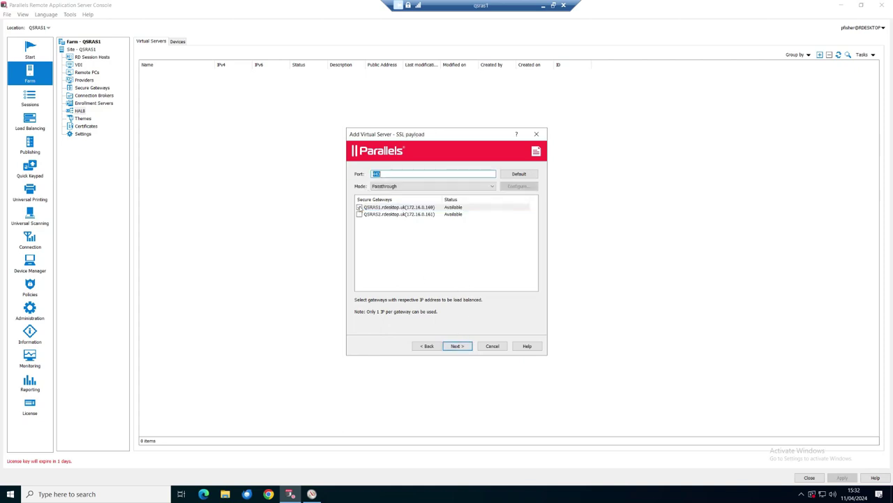
left_click(360, 214)
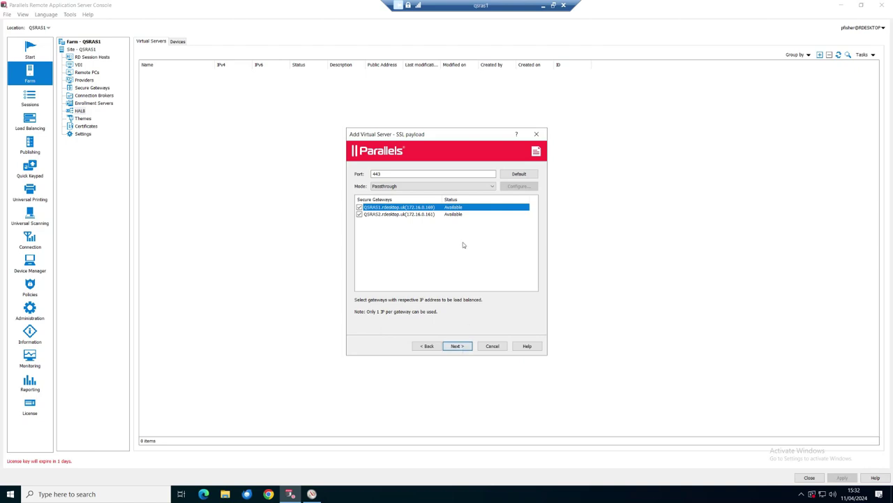
left_click(432, 186)
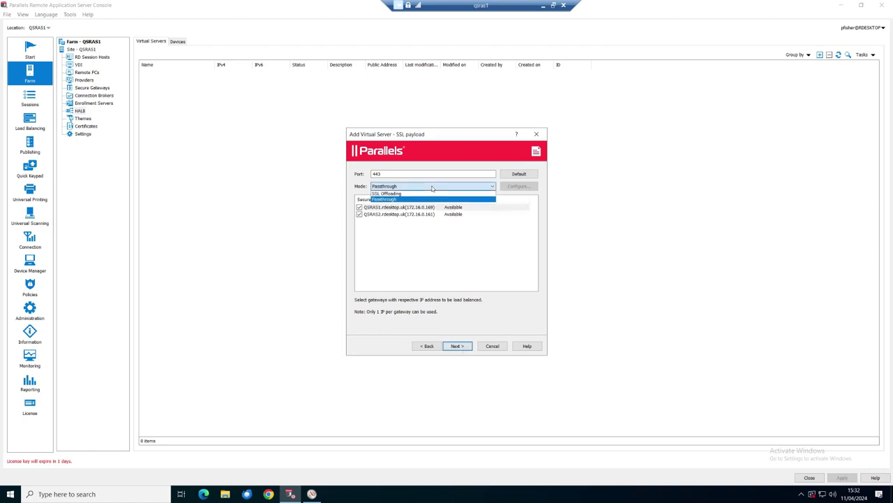
left_click(435, 200)
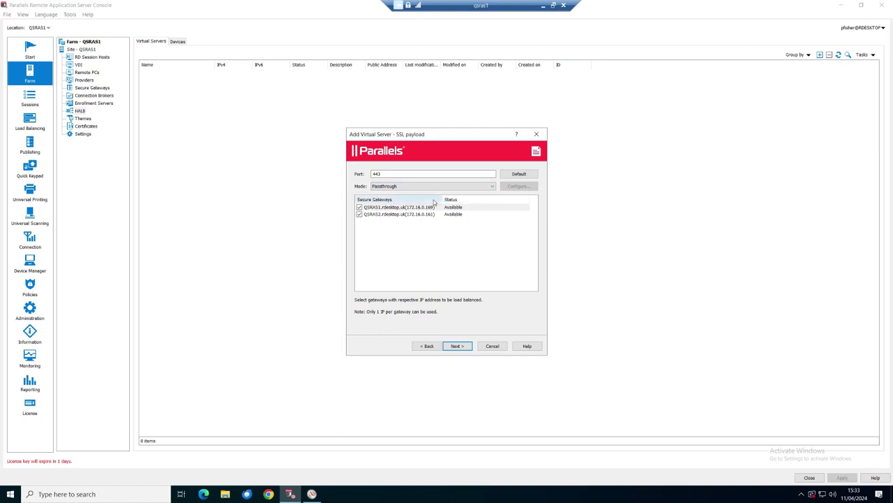
Step: Add appliance 172.16.0.163 to the Default virtual server's devices
left_click(458, 346)
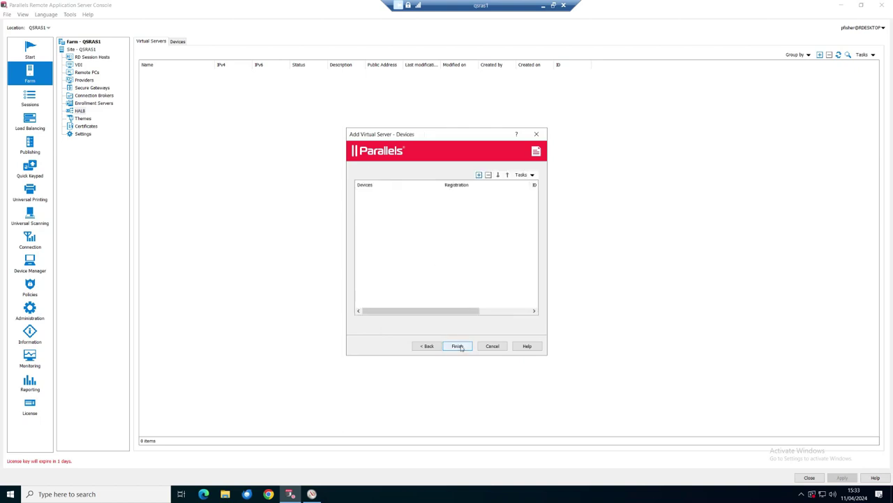
left_click(479, 174)
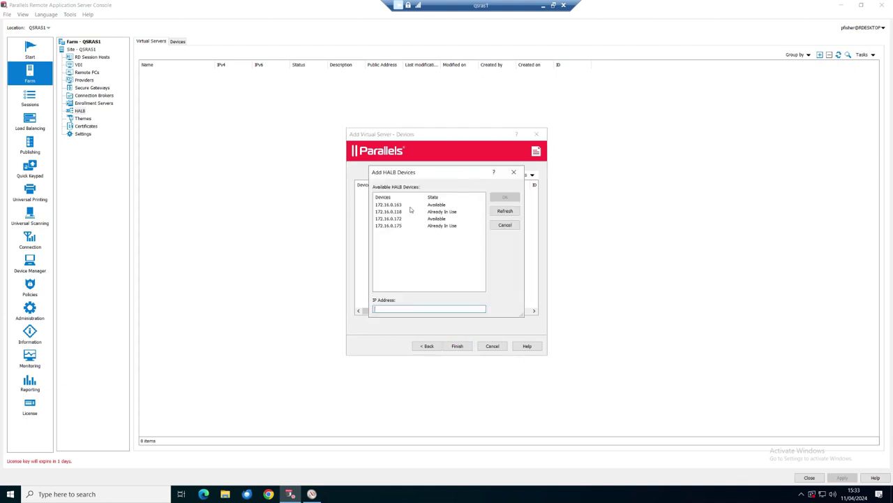
left_click(455, 212)
left_click(454, 226)
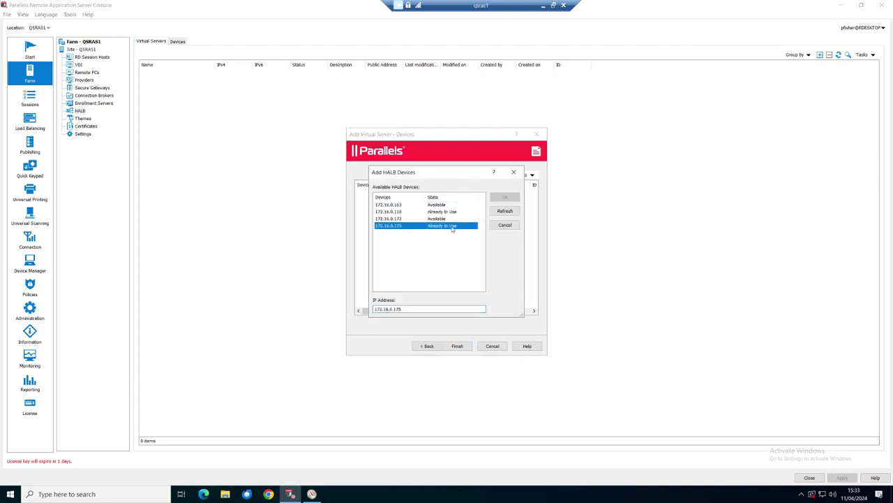
left_click(446, 204)
left_click(405, 220)
left_click(404, 206)
left_click(404, 220)
left_click(406, 208)
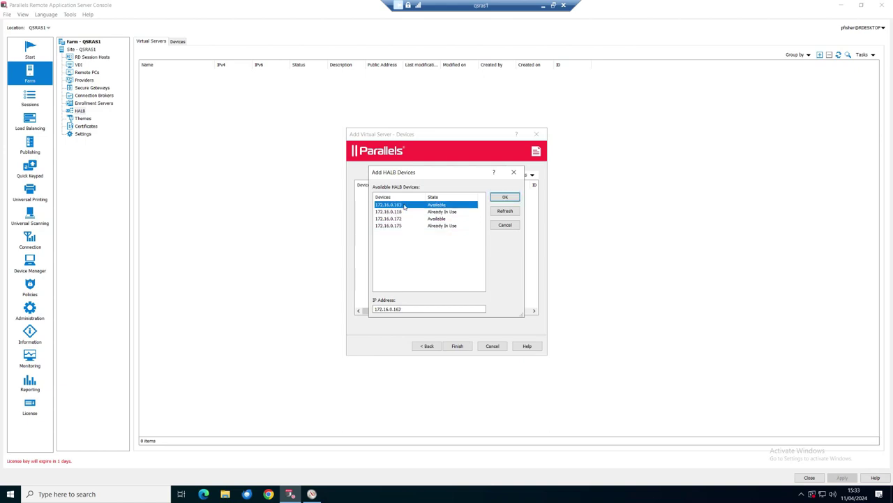
left_click(504, 198)
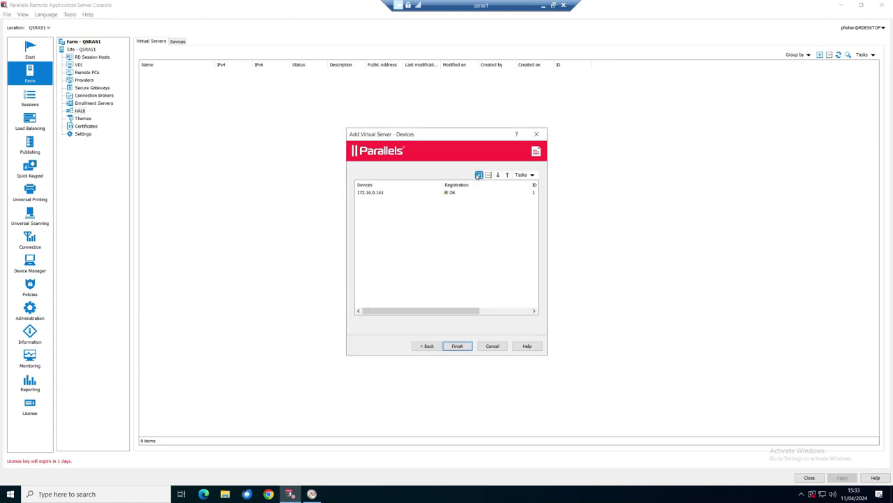
Step: Add appliance 172.16.0.172 and finish creating the virtual server
left_click(479, 175)
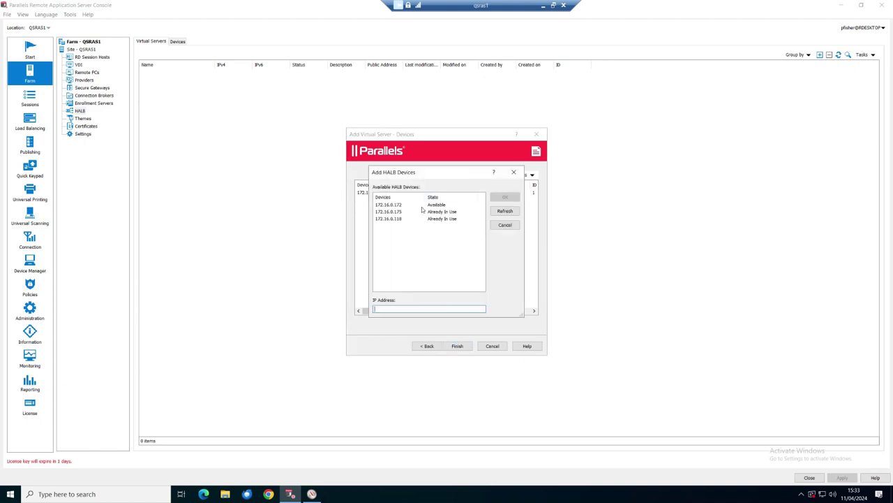
left_click(422, 204)
left_click(505, 197)
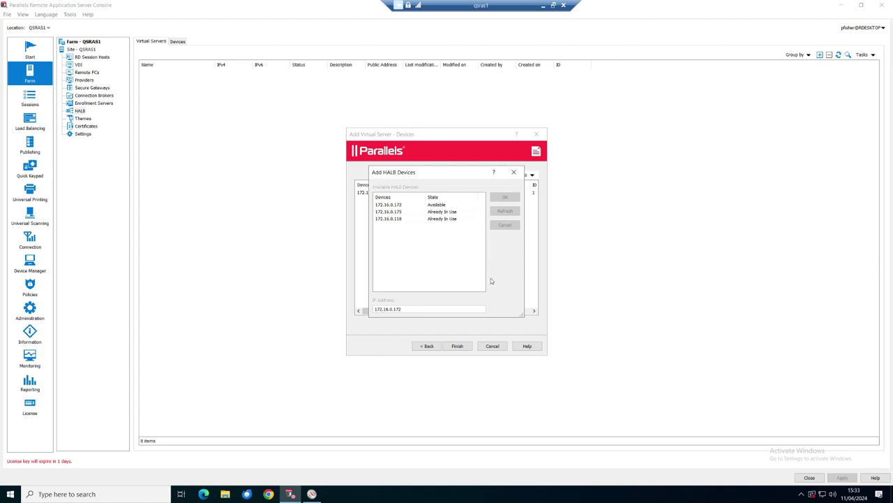
left_click(458, 345)
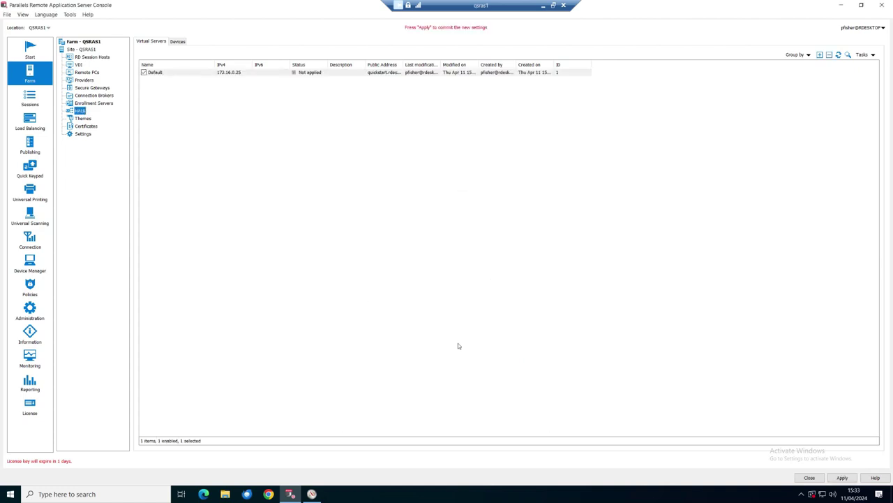
Step: Apply the new virtual server settings and dismiss the licence expiry notice
left_click(843, 477)
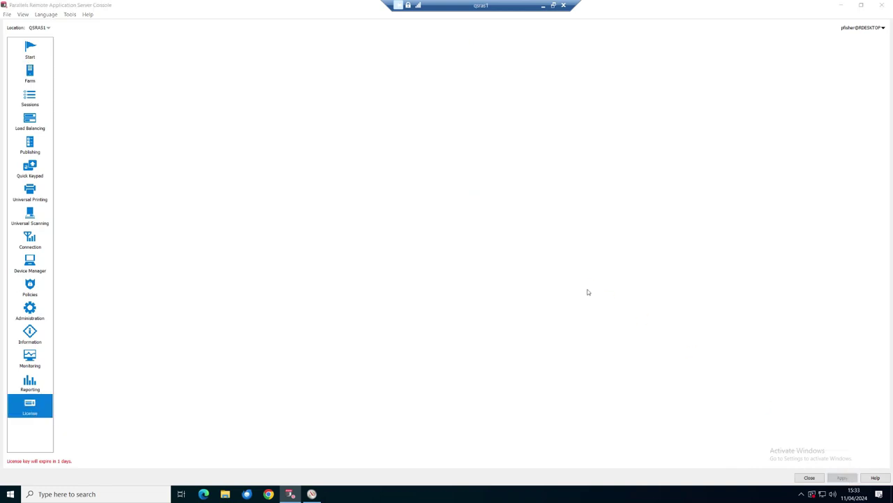
left_click(481, 265)
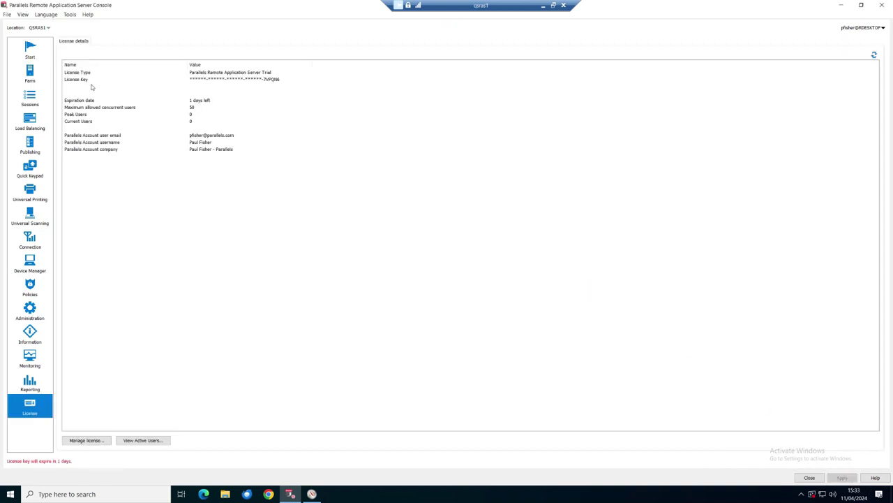
left_click(49, 72)
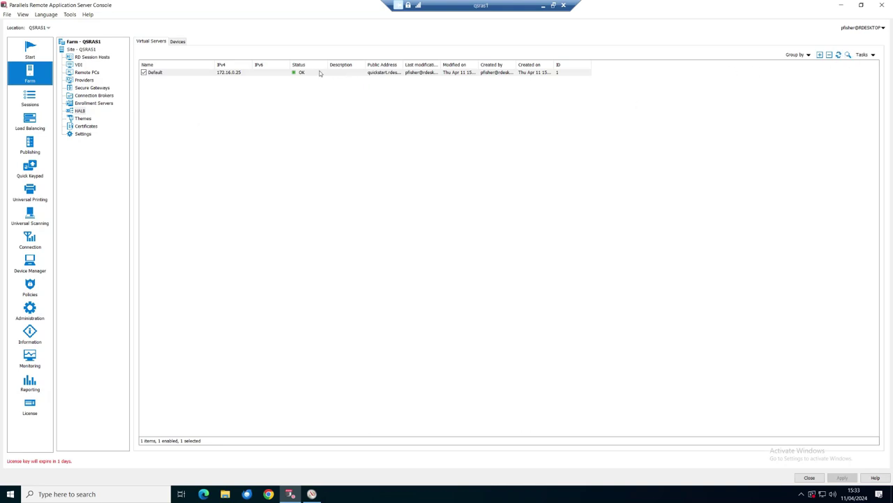
Step: Check the HALB devices: 172.16.0.163 Active and 172.16.0.172 Passive
left_click(177, 42)
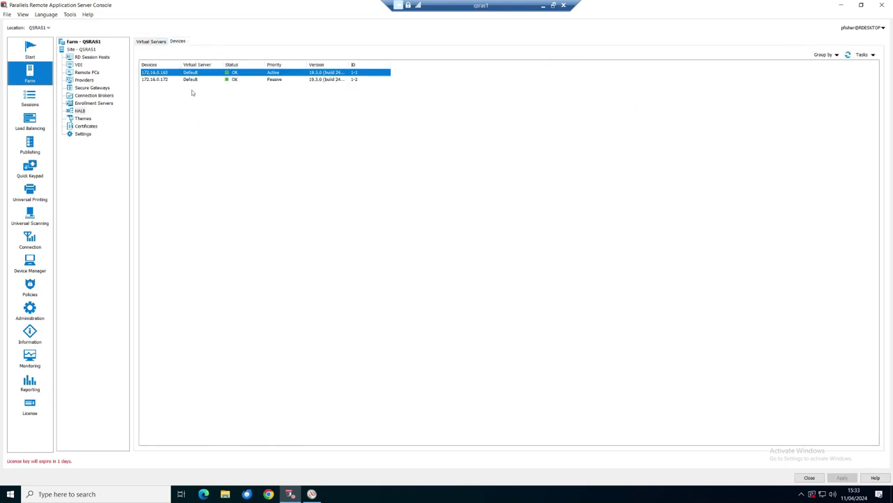
left_click(242, 80)
left_click(241, 73)
left_click(149, 42)
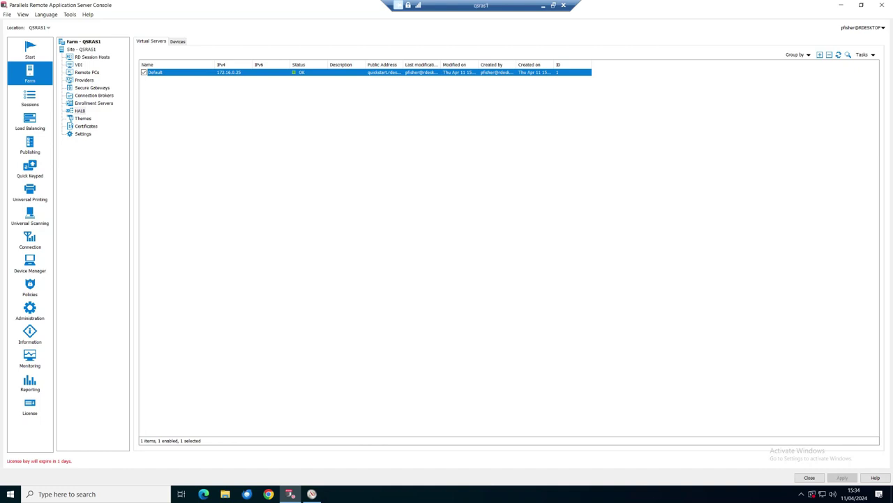
key("alt+Tab")
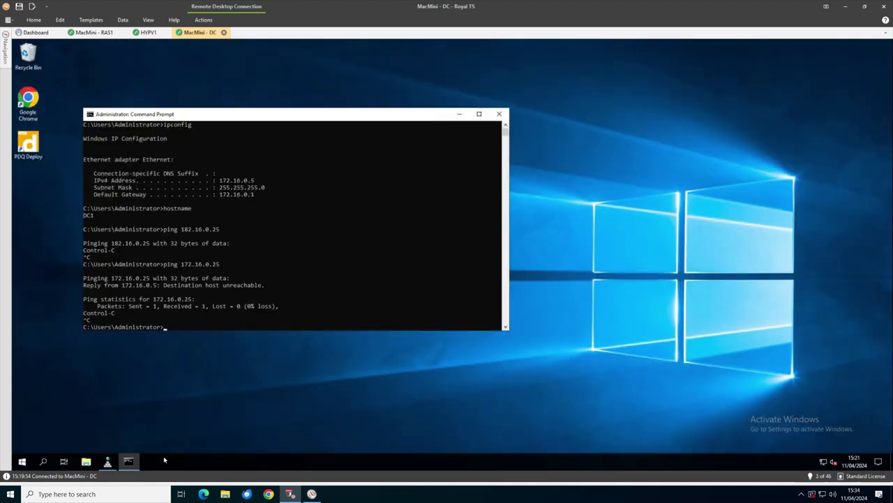
Step: Change the quickstart A record in rdesktop.uk from 172.16.0.169 to 172.16.0.25
left_click(108, 462)
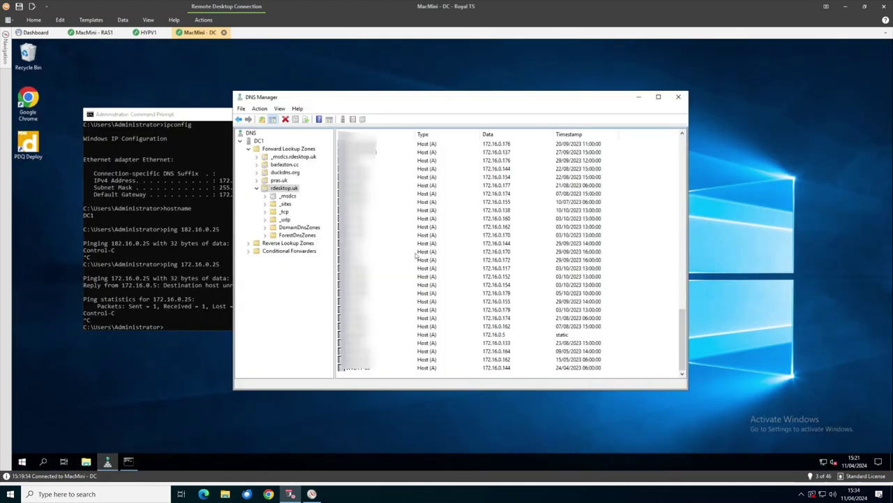
scroll(371, 195, "up", 3)
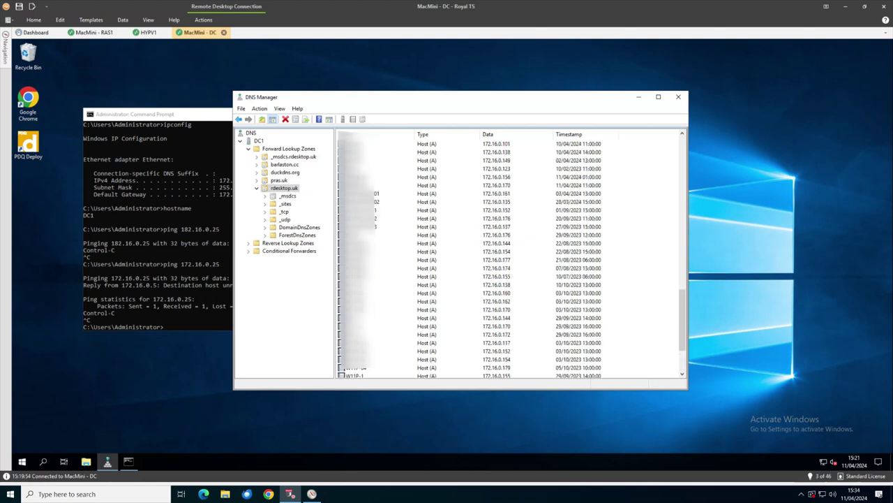
left_click(374, 194)
scroll(374, 193, "up", 9)
left_click(374, 160)
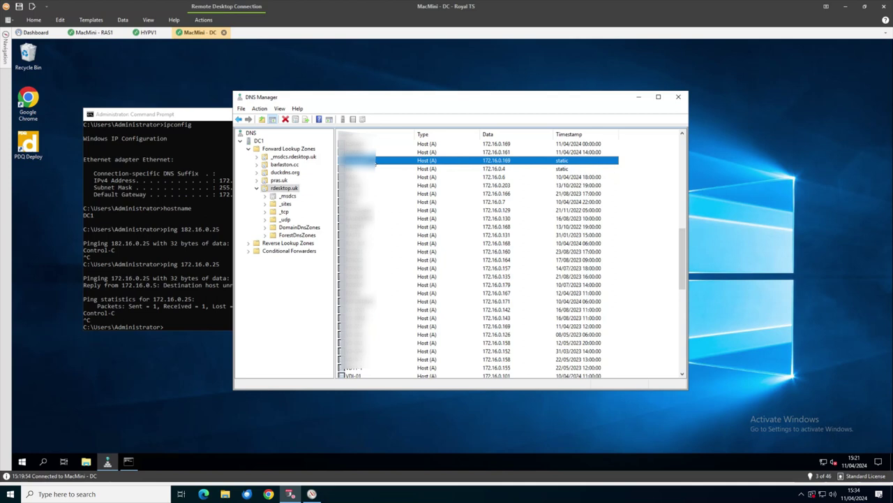
double_click(374, 160)
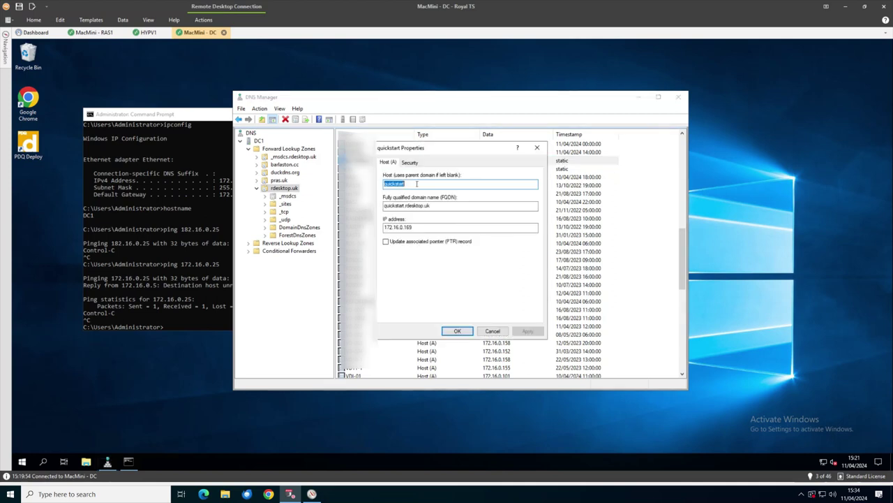
left_click(417, 227)
key("BackSpace")
key("BackSpace")
key("BackSpace")
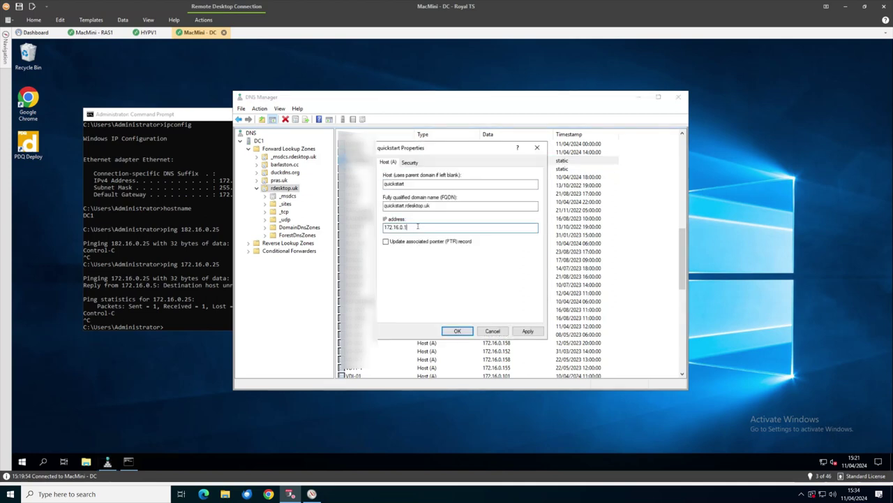
type("25")
left_click(458, 332)
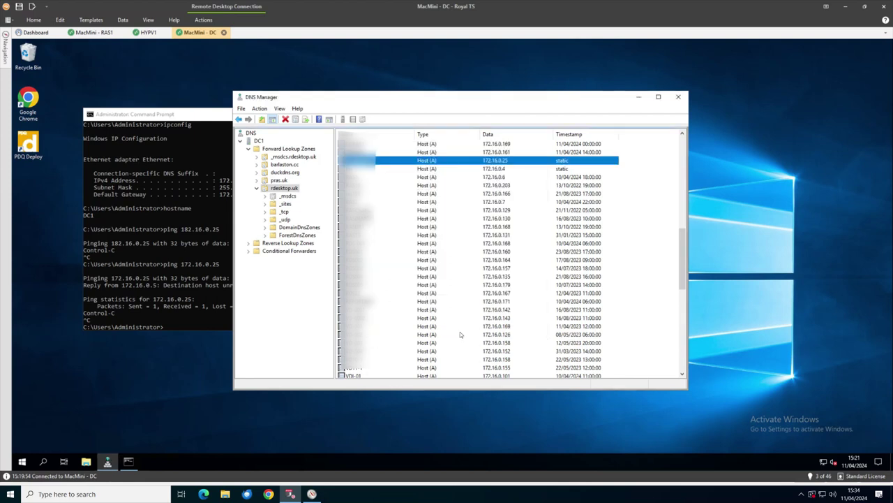
Step: Ping quickstart.rdesktop.uk in Command Prompt to confirm it replies
left_click(162, 117)
type("ping")
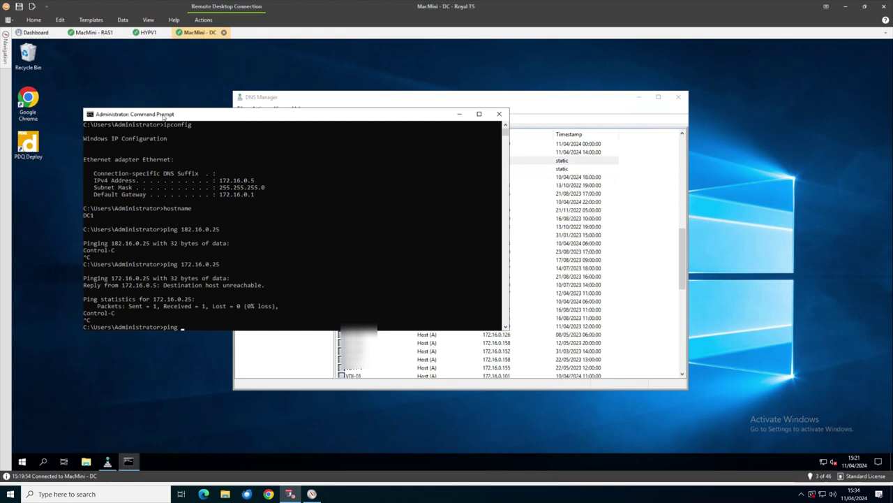
type(" quickstart.rdesktop.uk")
key("Return")
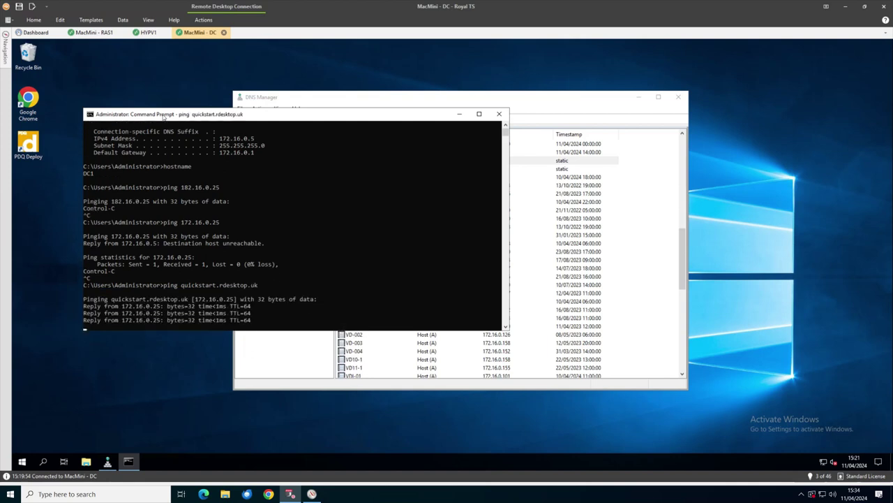
key("ctrl+c")
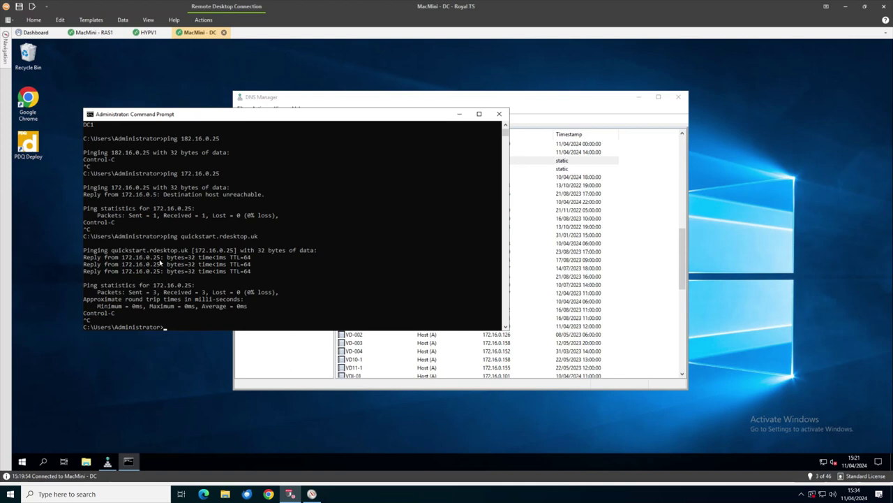
type("ping")
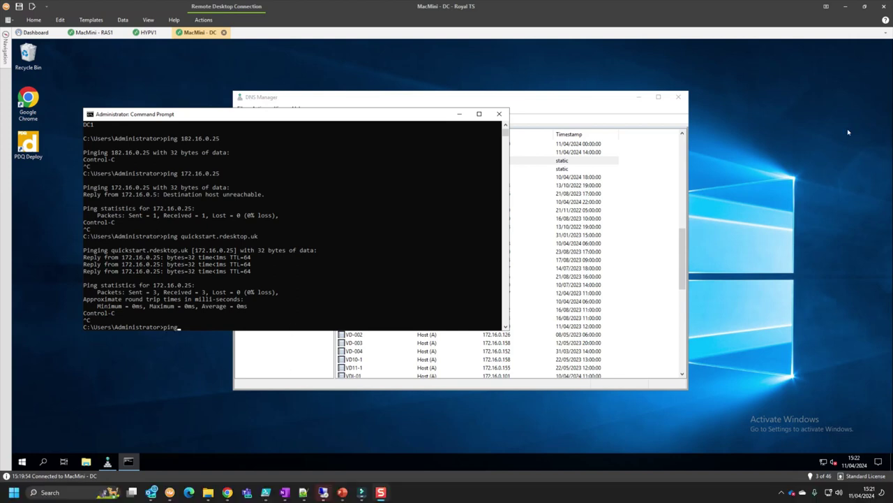
left_click(846, 7)
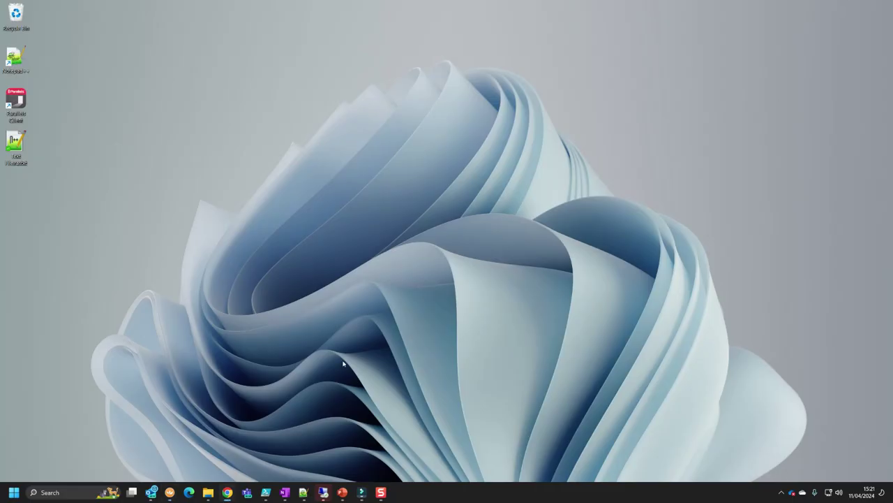
Step: Load quickstart.rdesktop.uk in a Chrome Incognito window and accept the portal's cookies
right_click(228, 492)
left_click(193, 354)
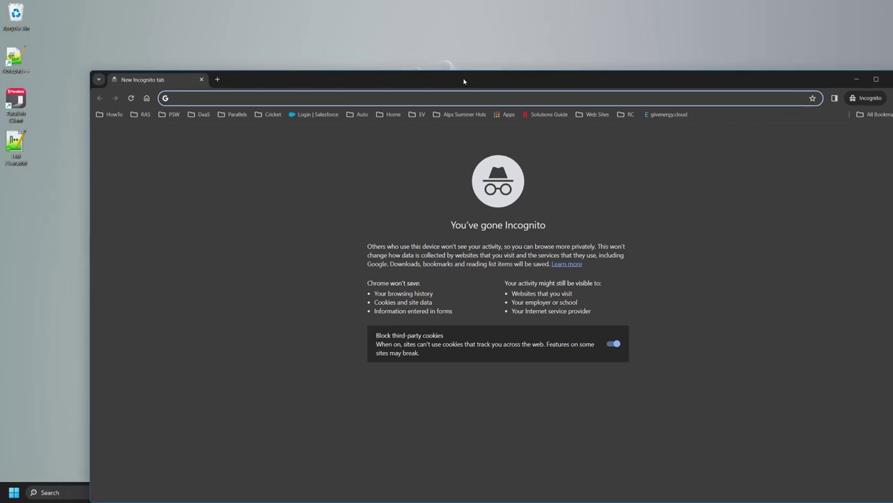
type("quic")
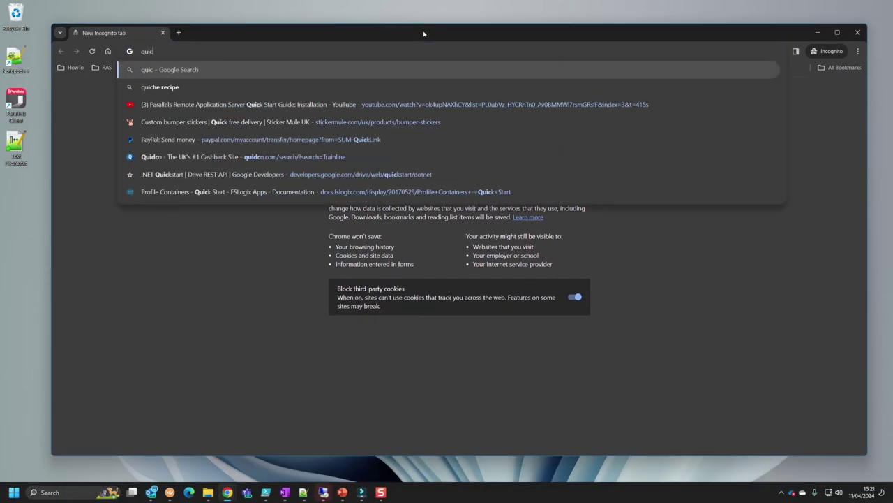
type("kstart")
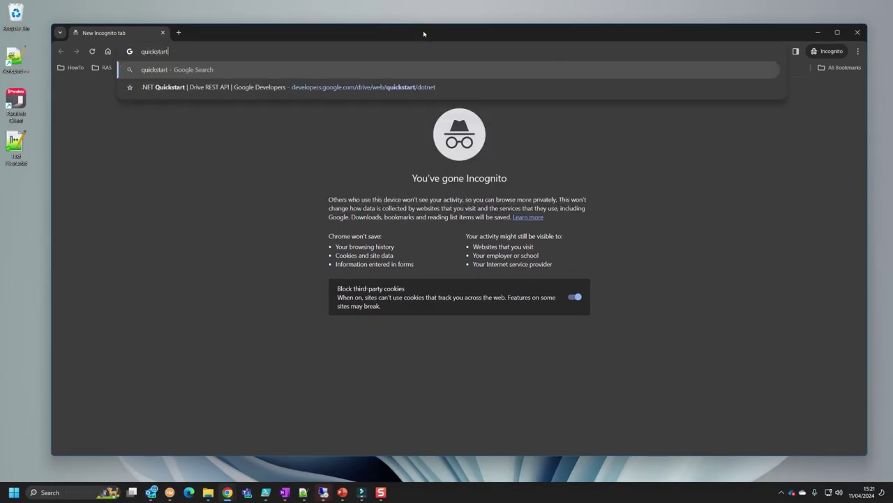
type(".rdesktop.u")
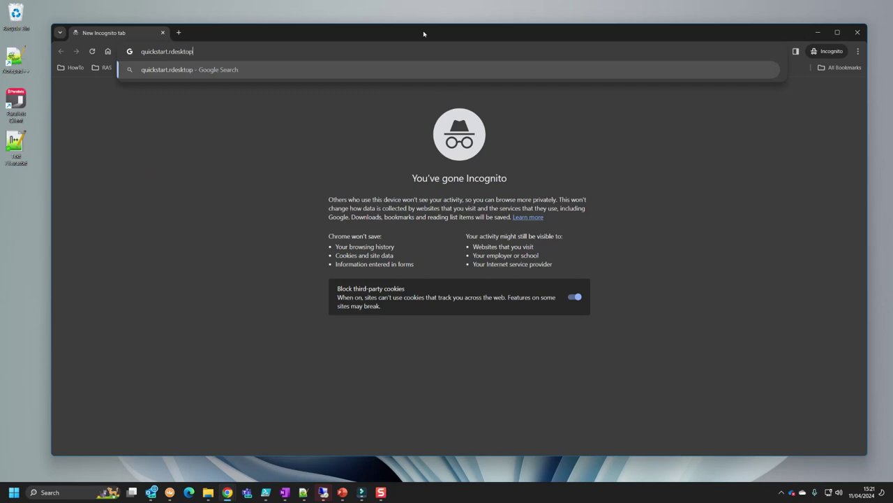
type("k")
key("Return")
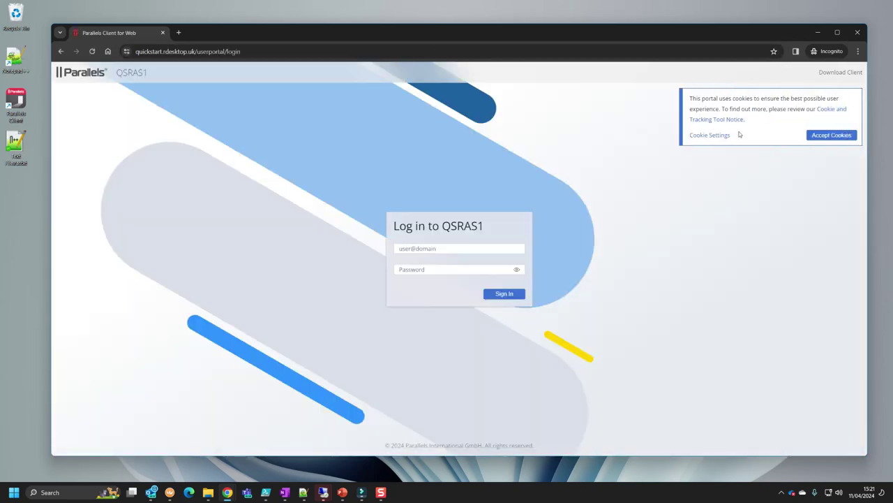
left_click(848, 137)
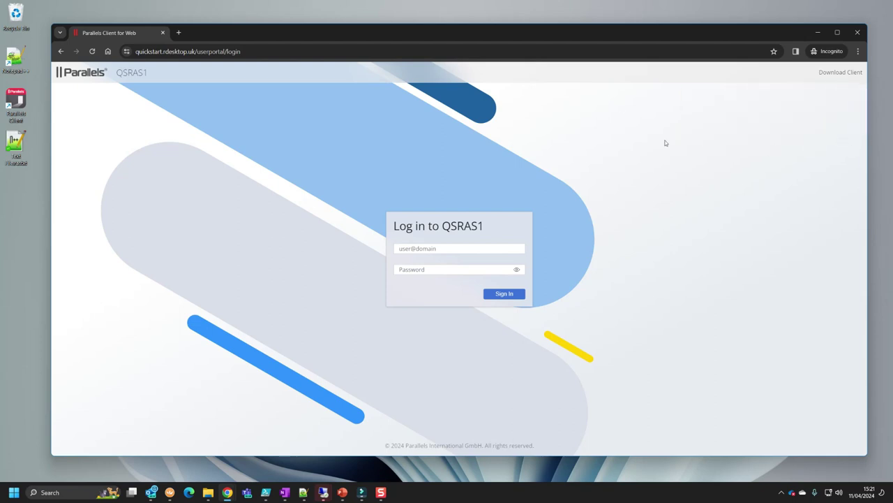
left_click_drag(484, 33, 481, 29)
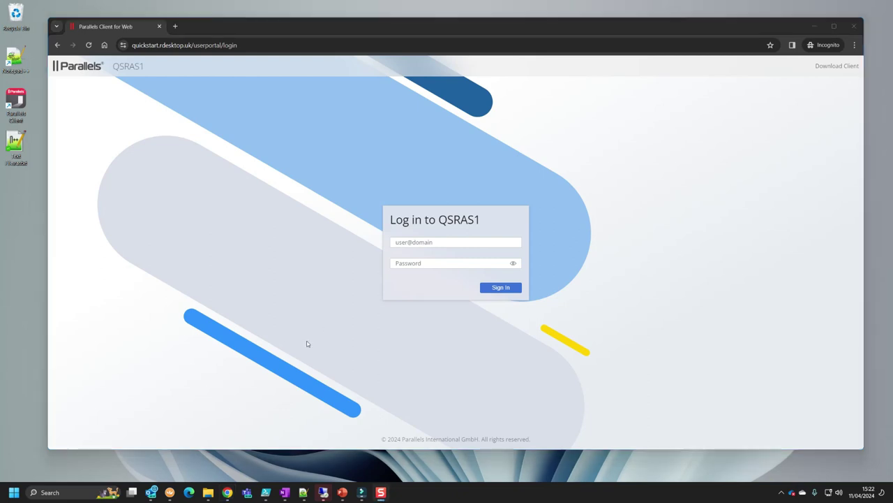
Step: Return to the qsras1 RAS Console and select the Default virtual server
mouse_move(323, 492)
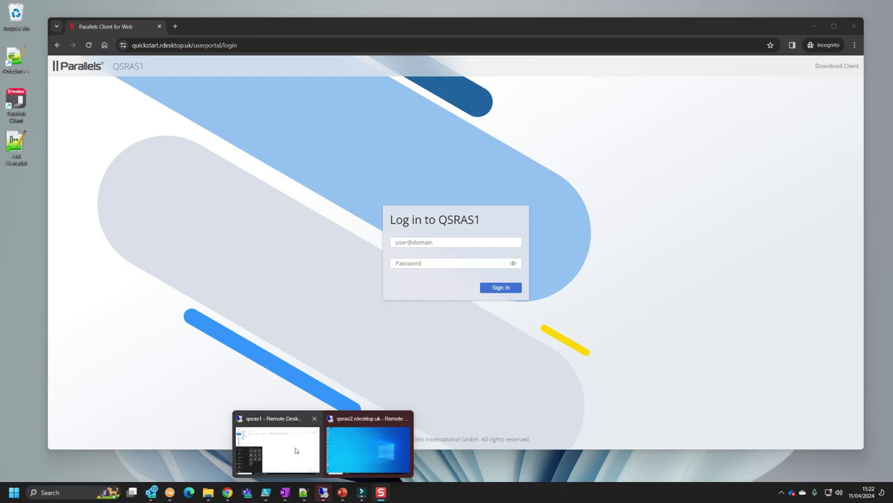
left_click(295, 447)
left_click(237, 73)
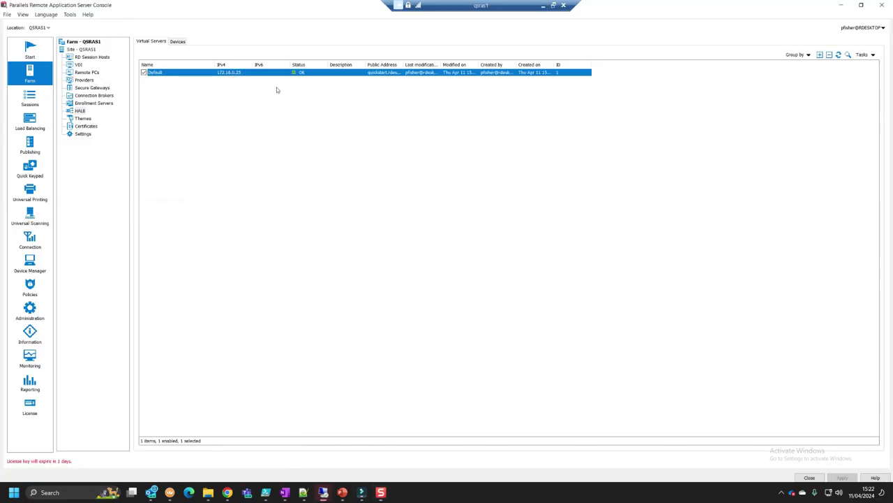
Step: Best-fit all Virtual Servers columns, then view Secure Gateways and select QSRAS1
right_click(320, 64)
left_click(383, 75)
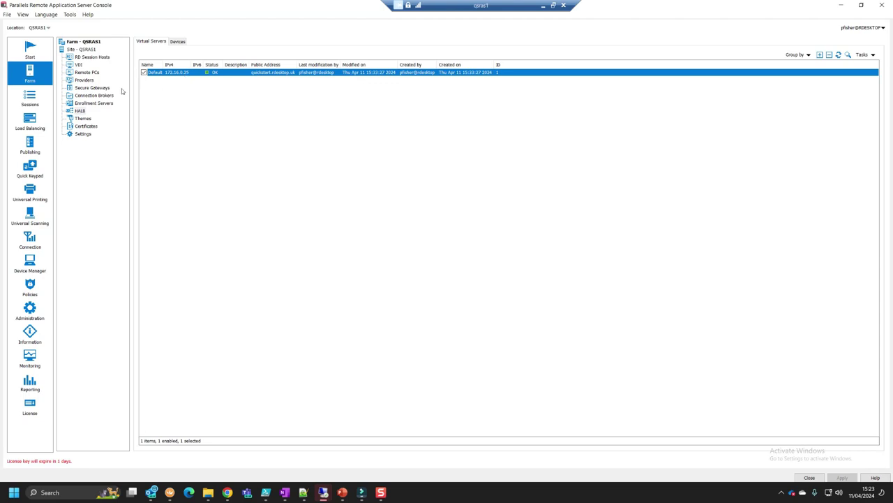
left_click(99, 89)
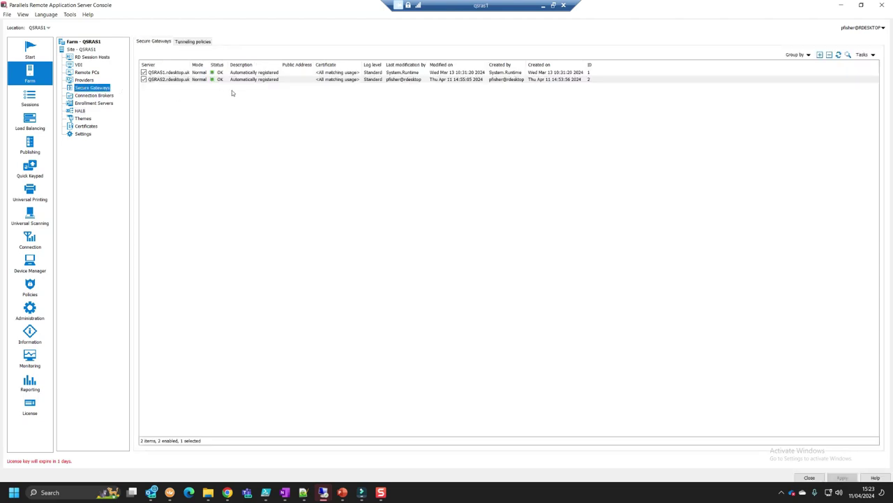
left_click(179, 74)
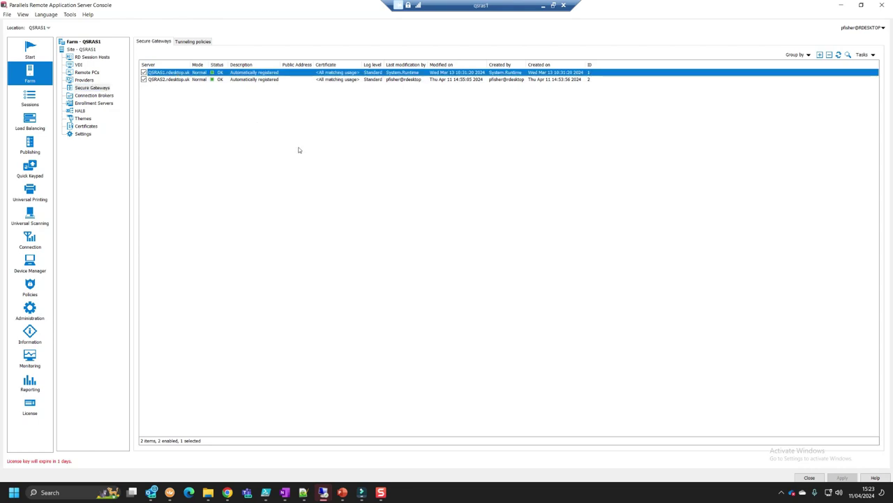